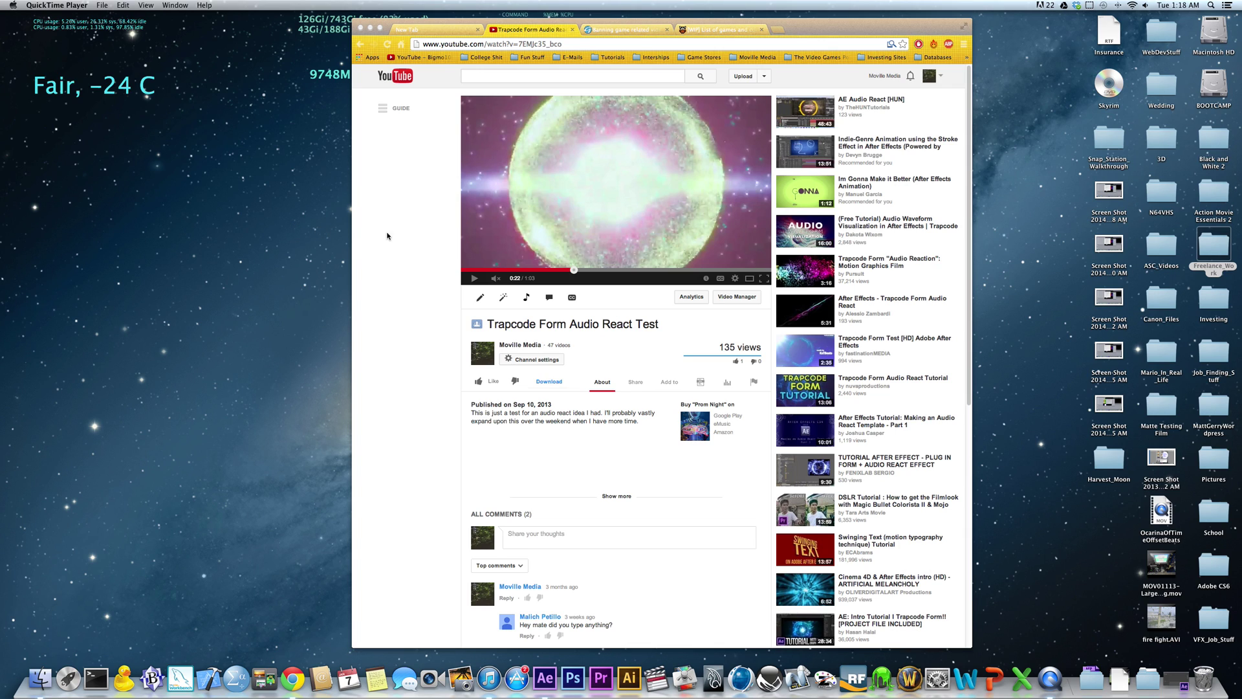
Step: Restart and play the Trapcode Form Audio React Test reference video in YouTube
click(471, 273)
click(467, 270)
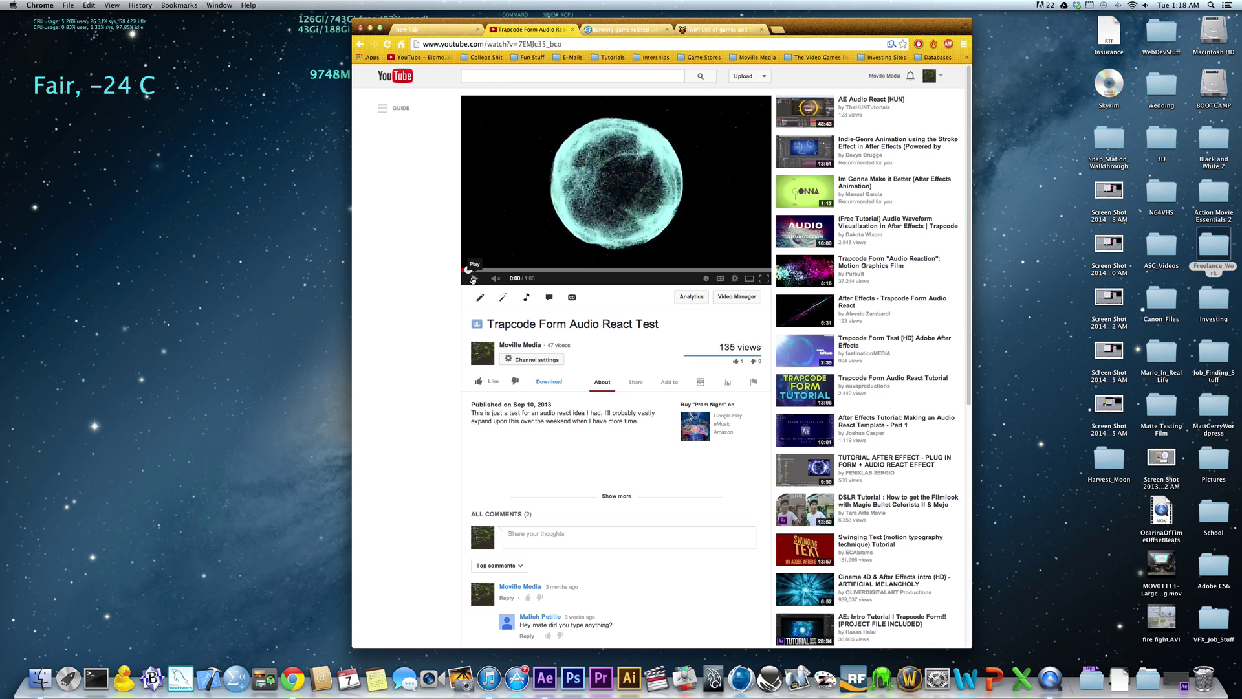
click(472, 279)
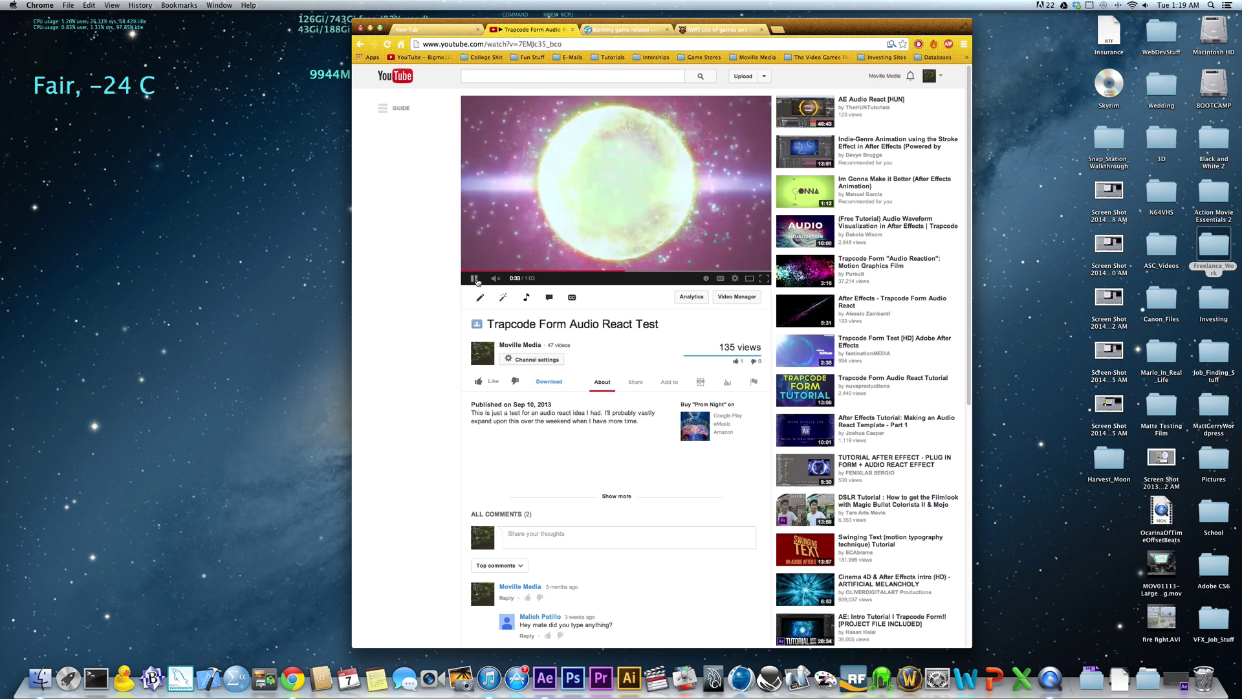
Step: Pause the video, scrub back to 0:19, and return to After Effects
click(475, 279)
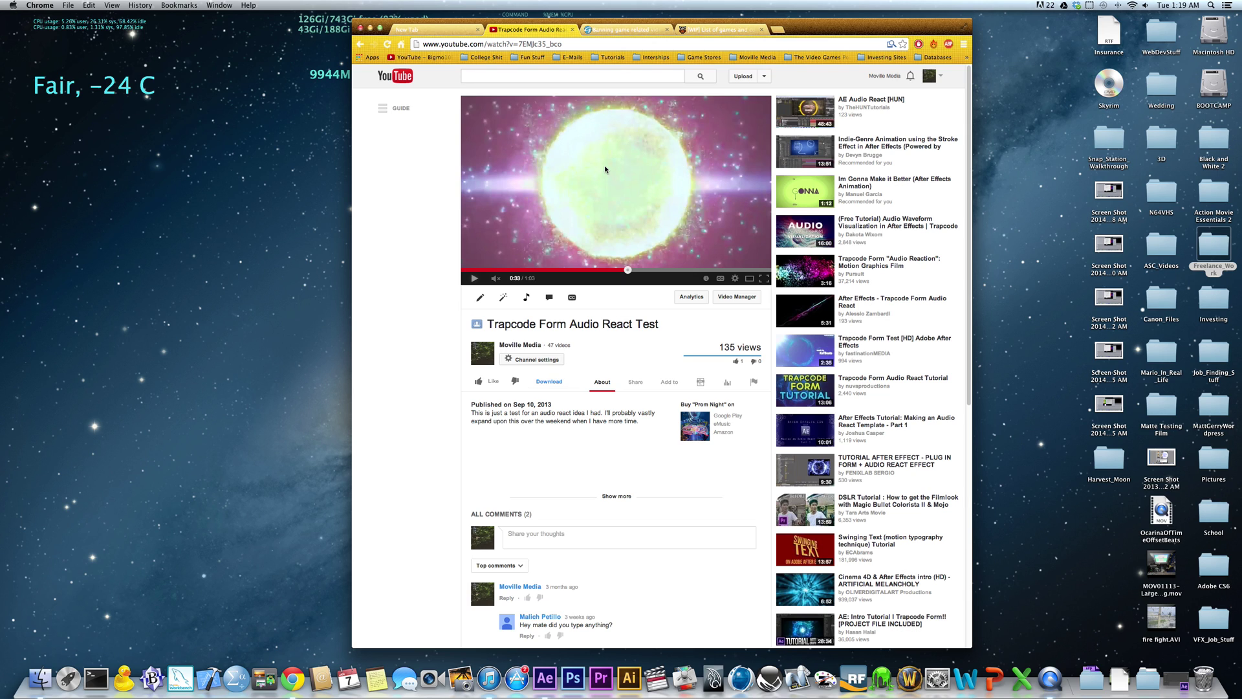
click(590, 270)
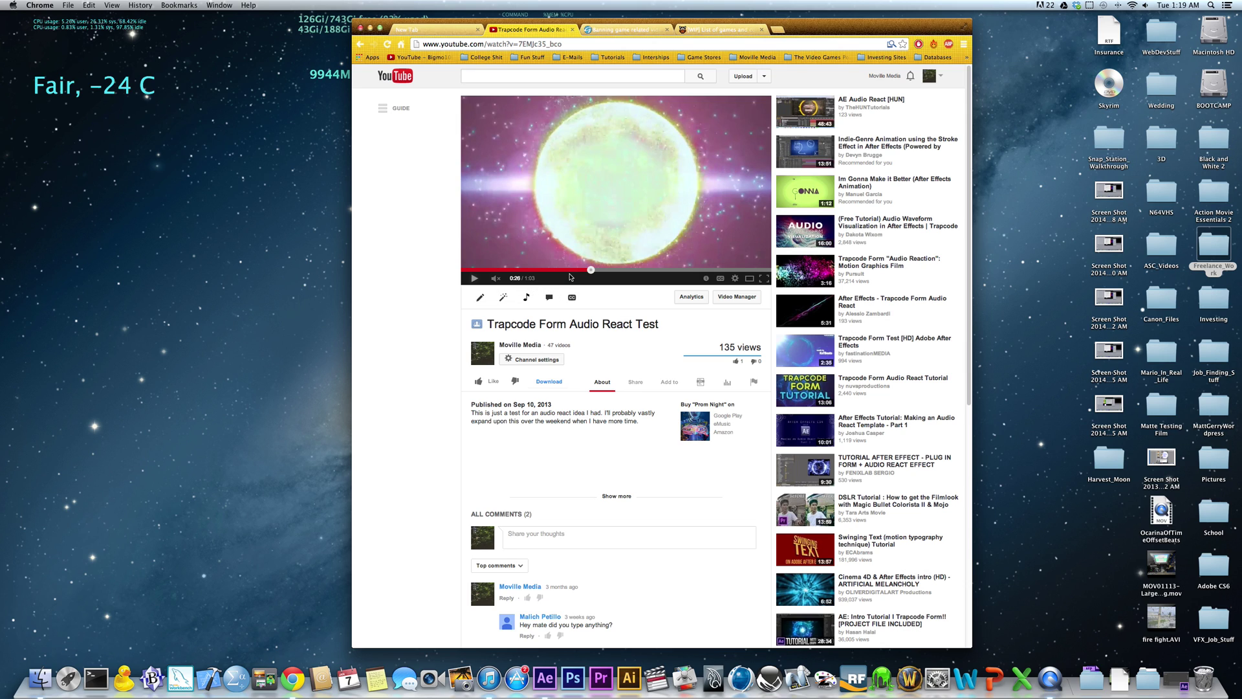
click(558, 269)
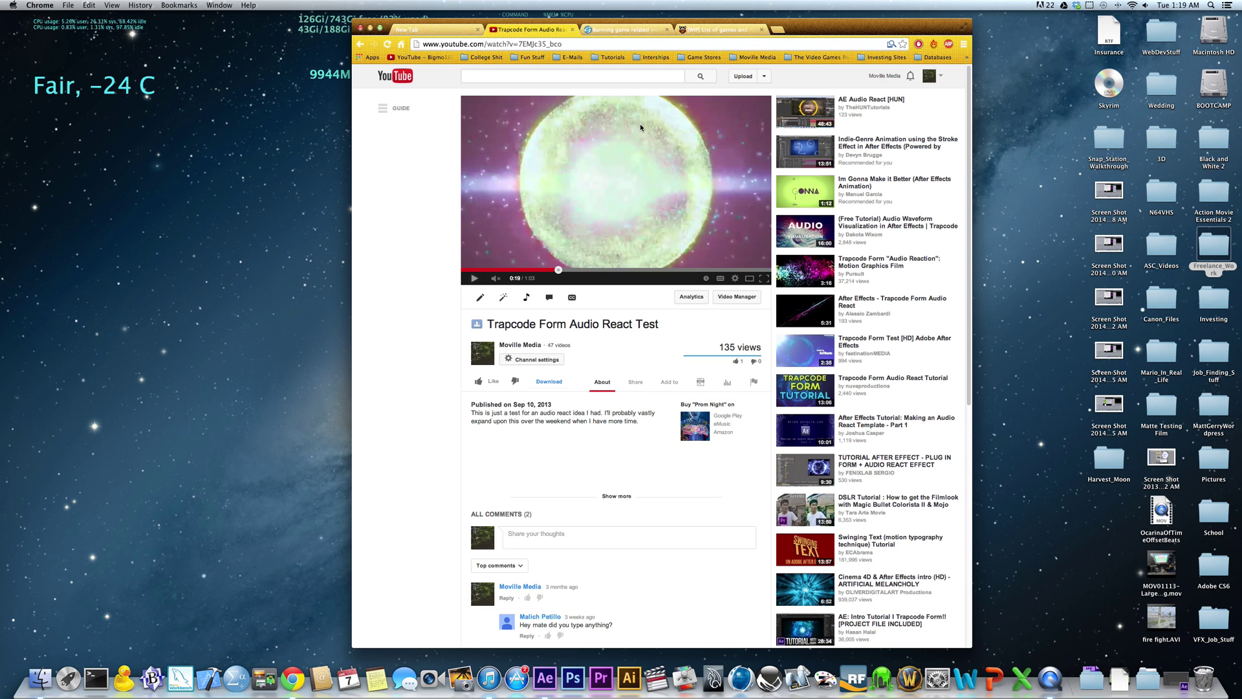
click(1184, 680)
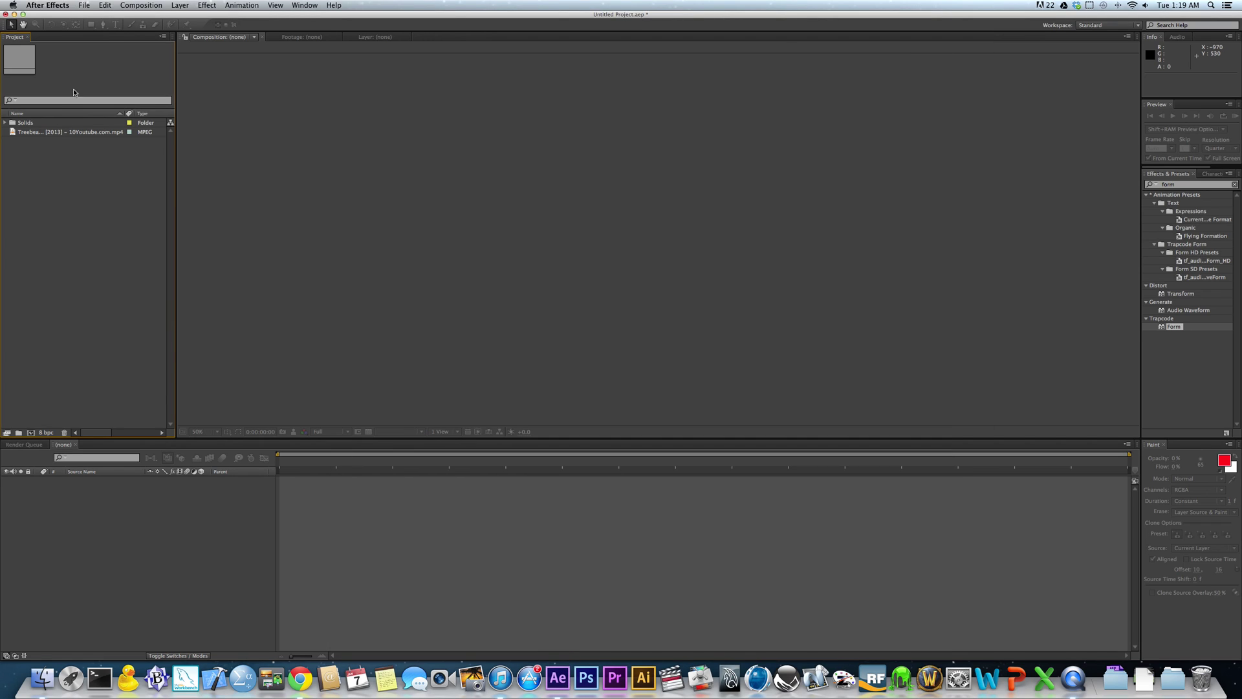
Step: Create a 1920×1080 comp named Trapcode_Form_Audio and start a Deep Royal Blue solid
click(33, 3)
click(56, 170)
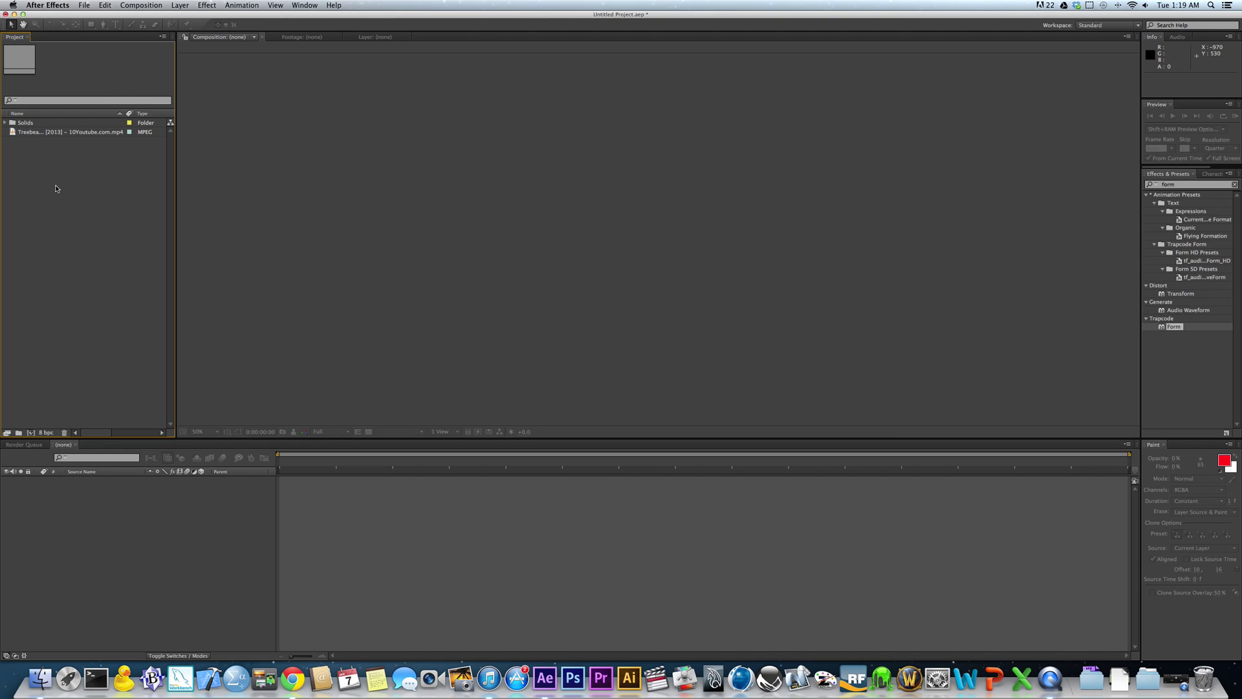
key(super+n)
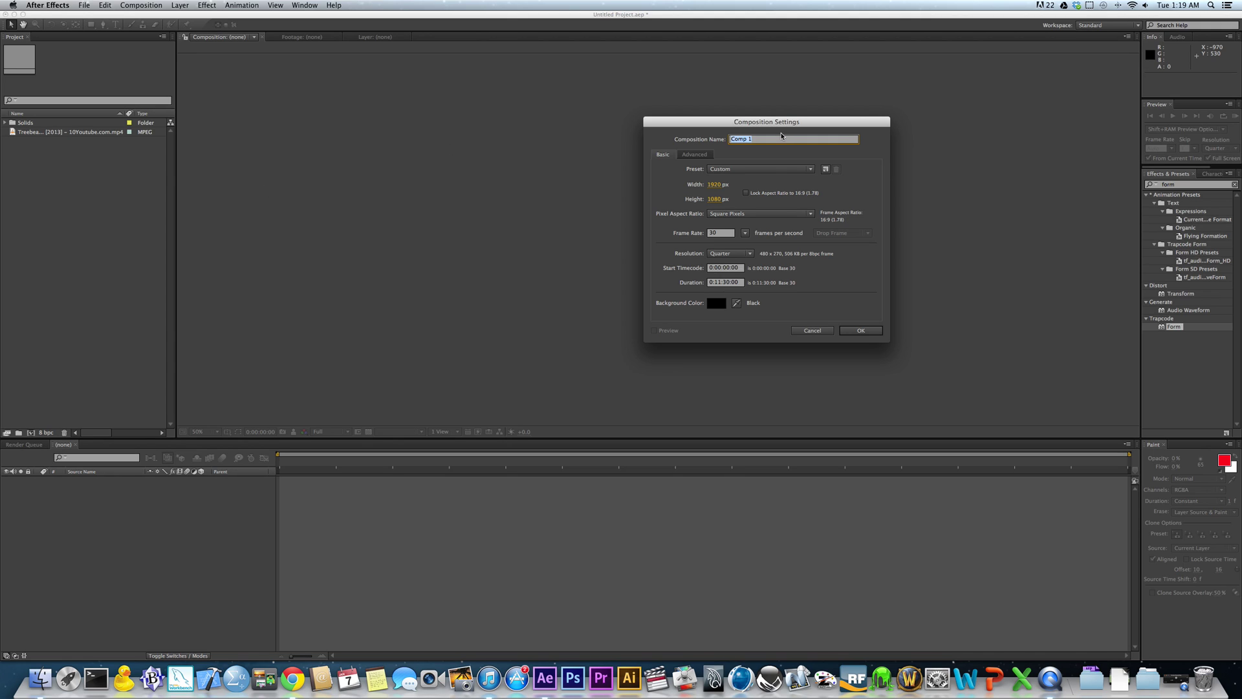
text(Trapcode_Form_Audio)
key(Return)
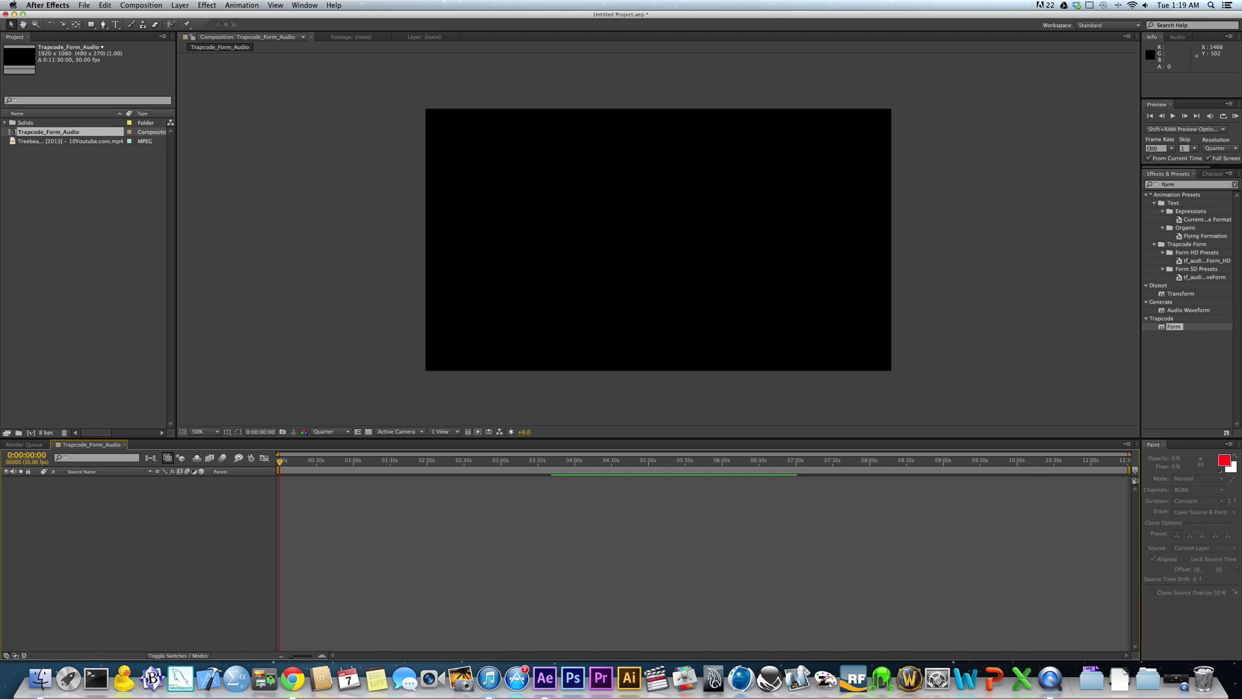
key(super+y)
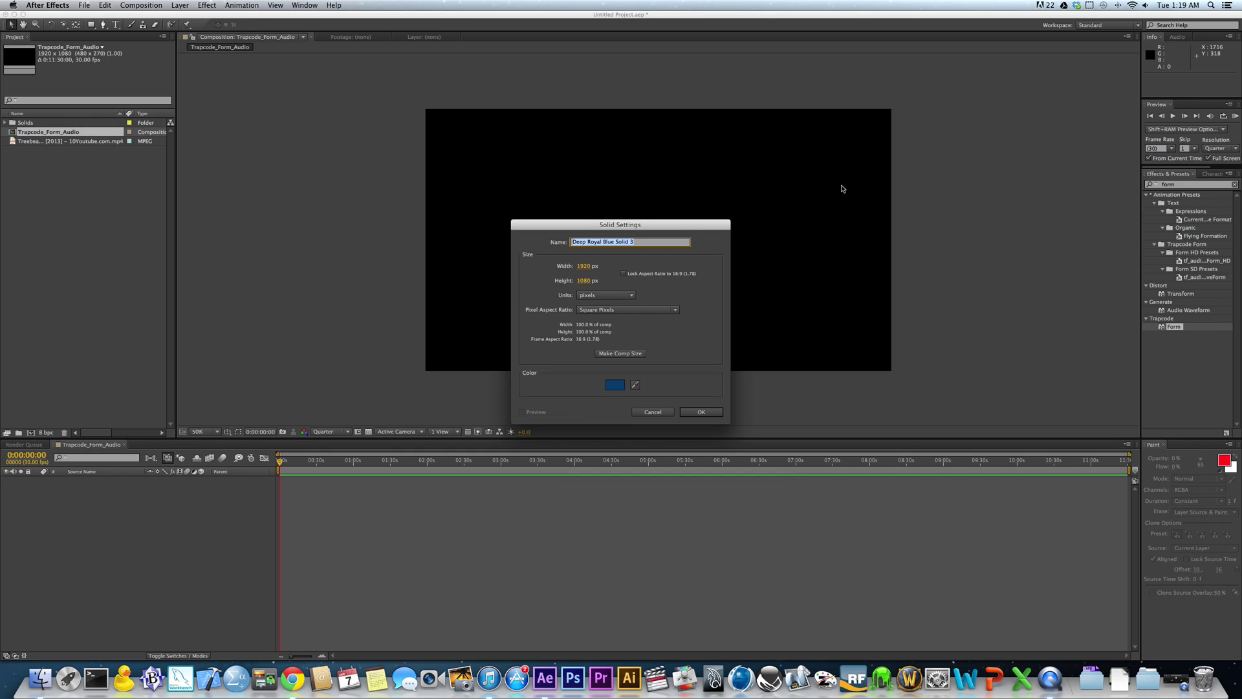
click(716, 412)
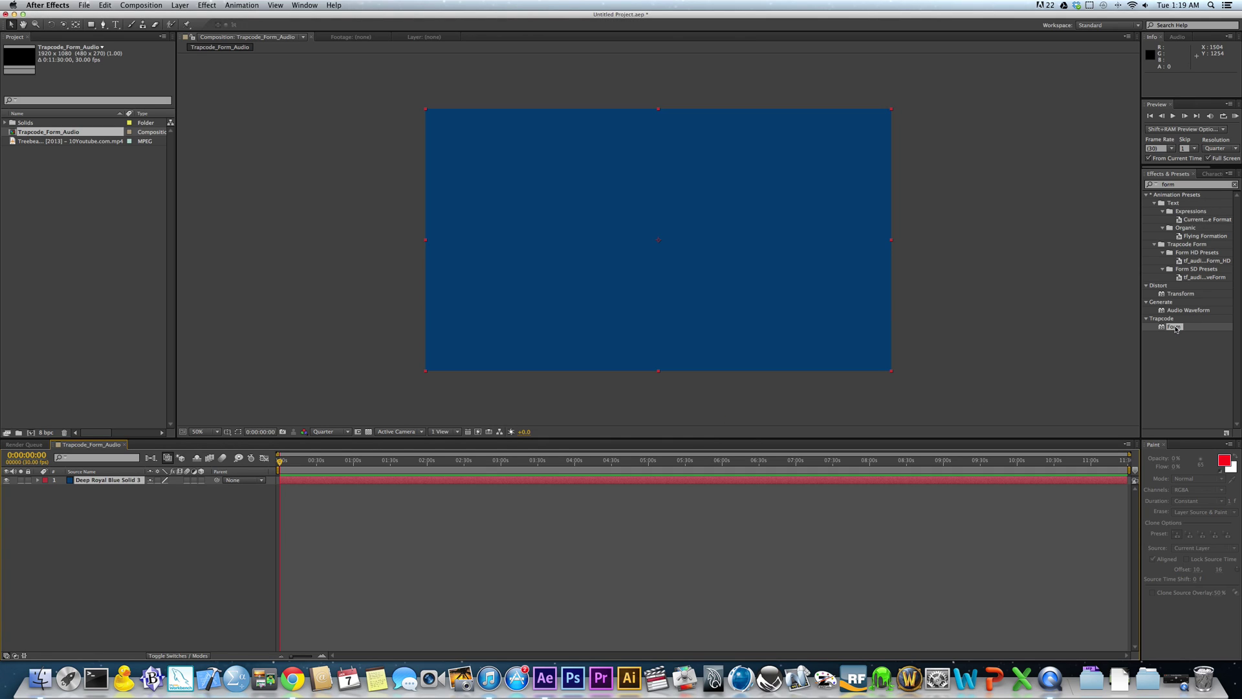
Step: Apply Trapcode Form to the Deep Royal Blue Solid 3 layer from Effects & Presets
drag(1176, 328, 876, 476)
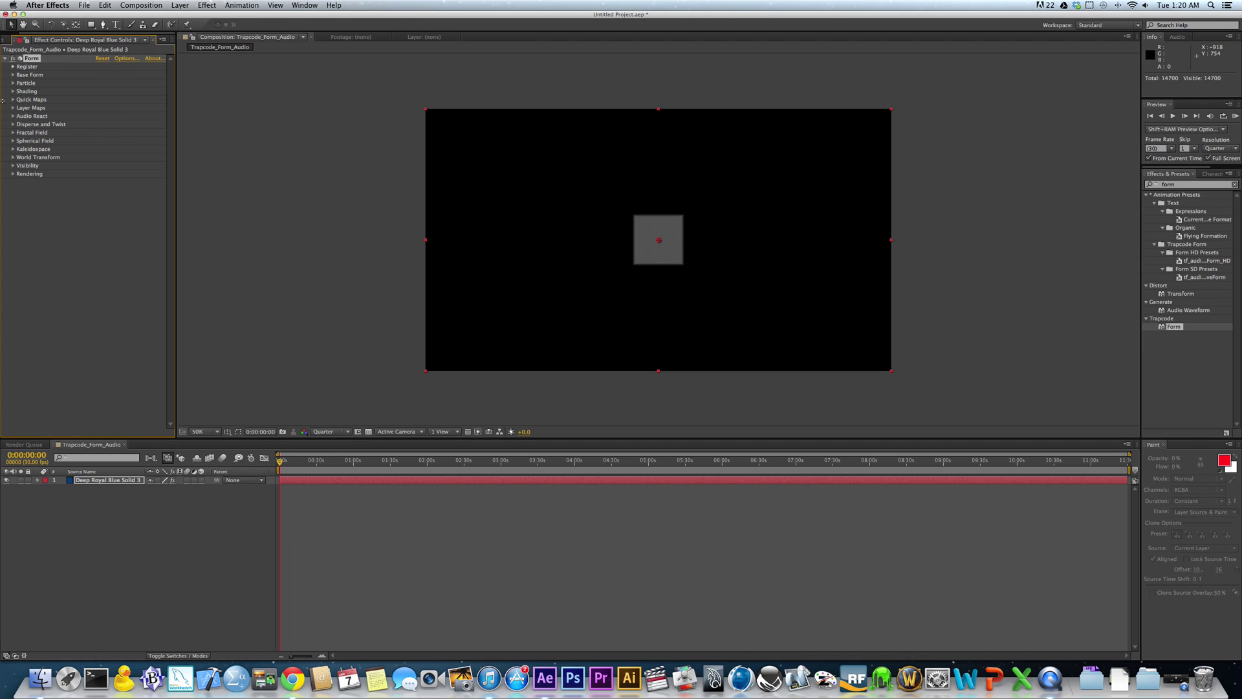
Step: Change Form's Base Form to Sphere – Layered
click(13, 75)
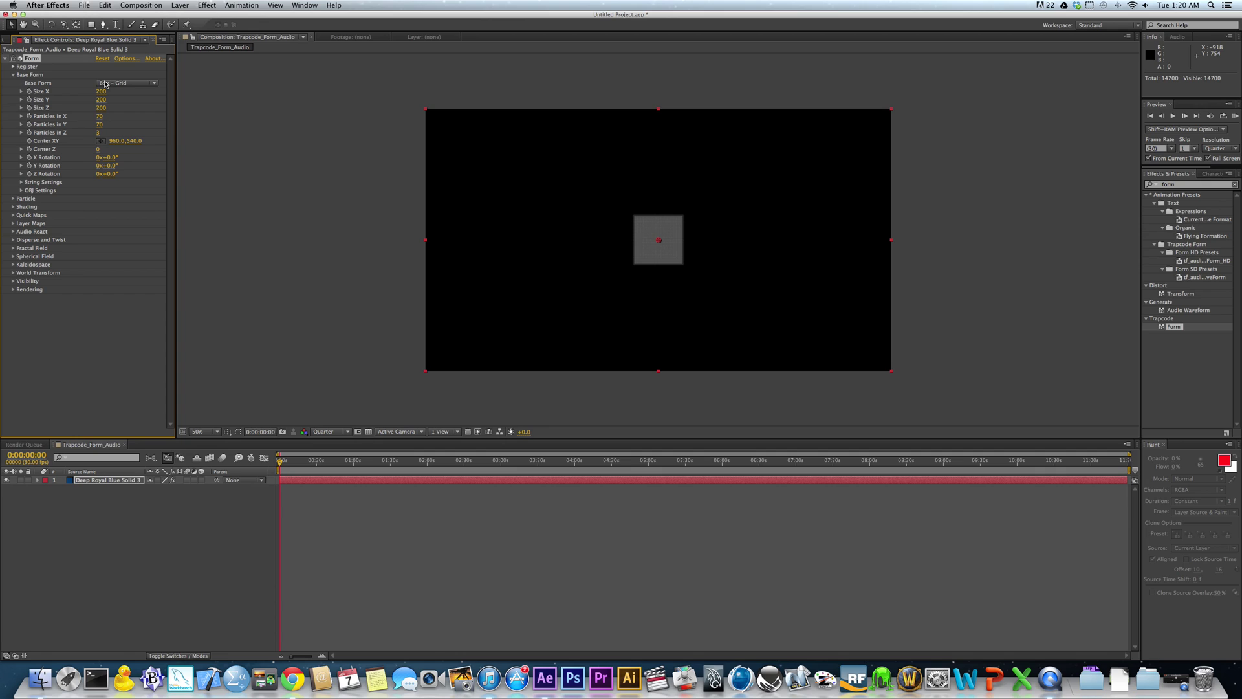
click(108, 85)
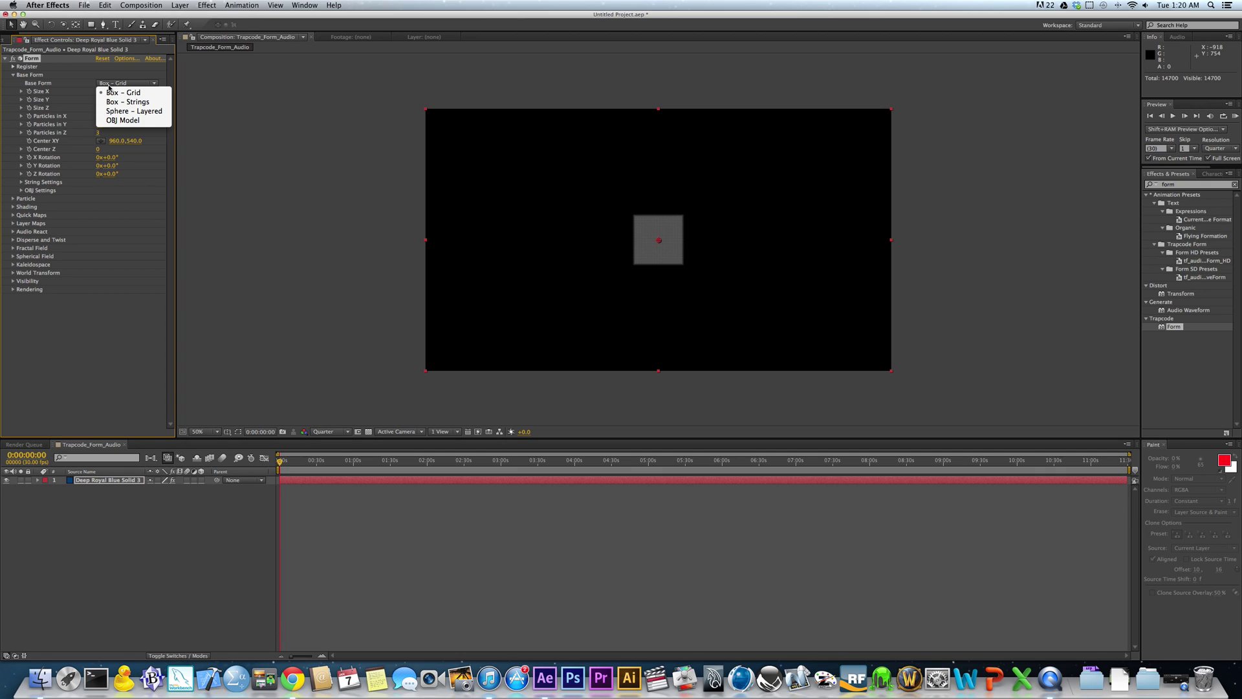
click(109, 88)
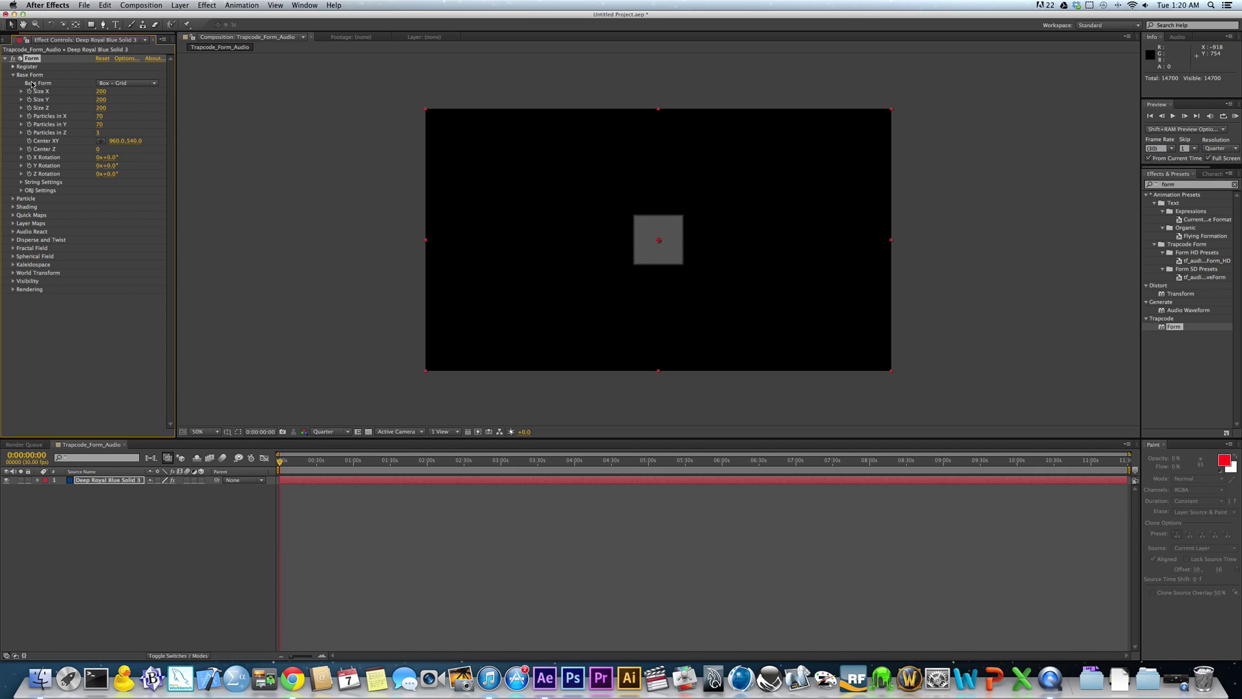
click(13, 76)
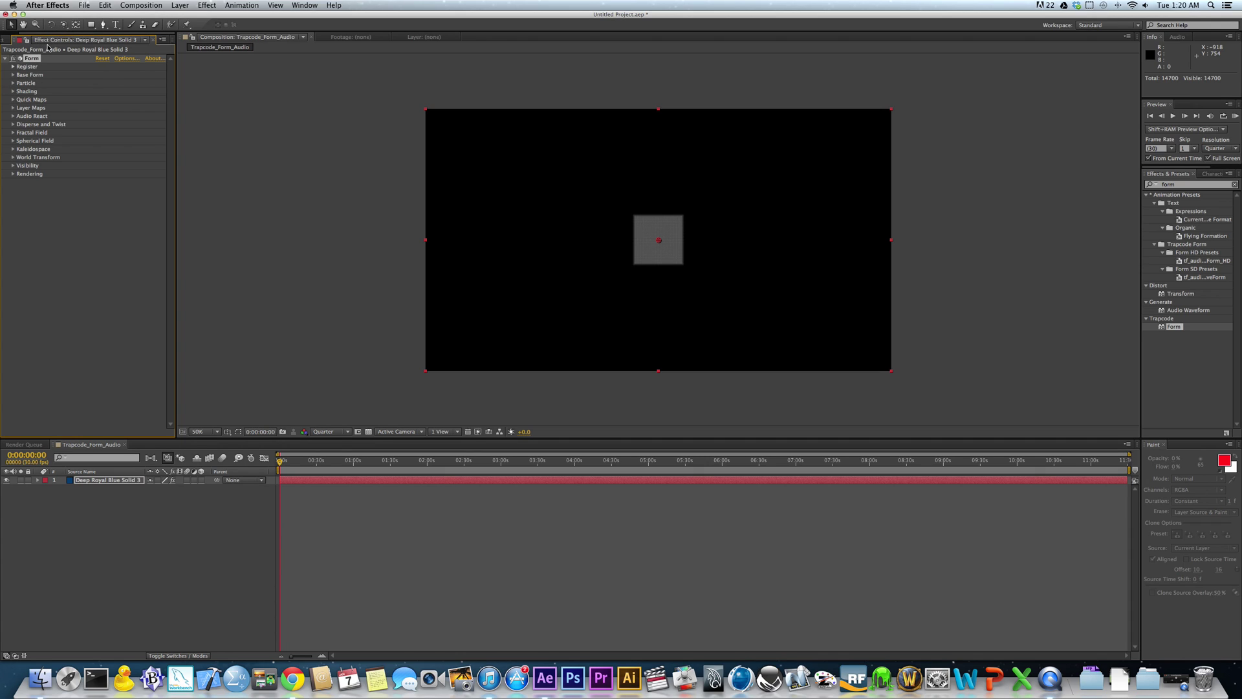
click(13, 76)
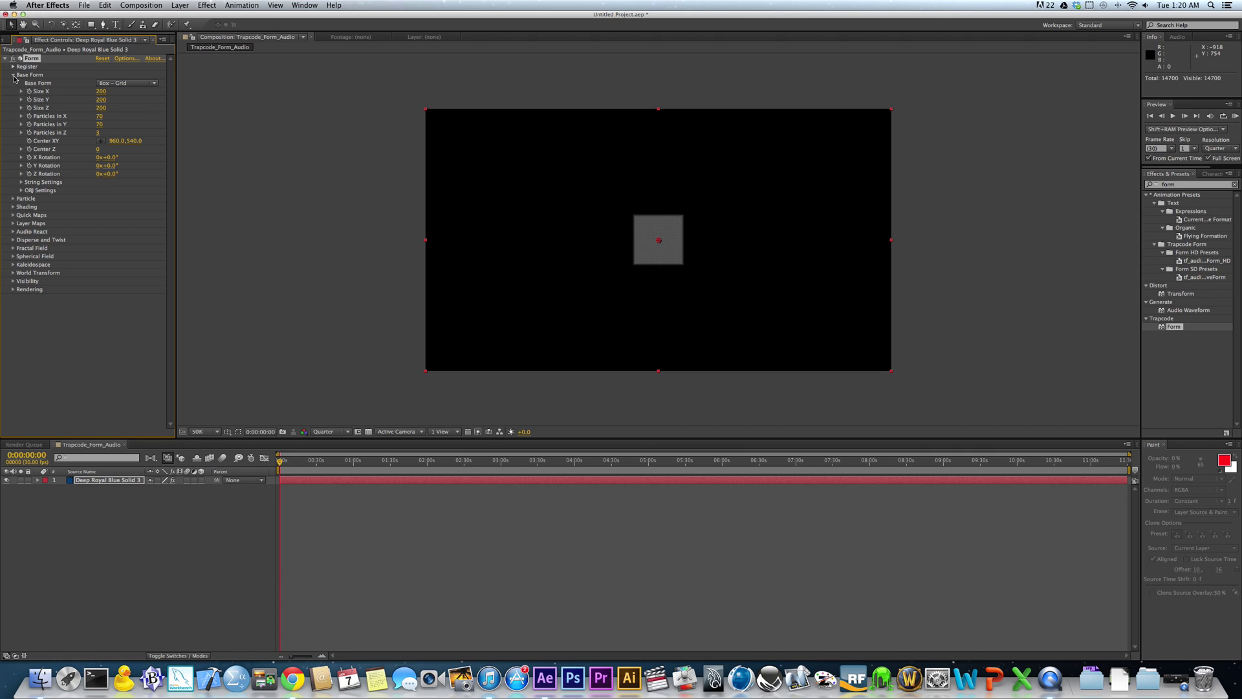
click(111, 85)
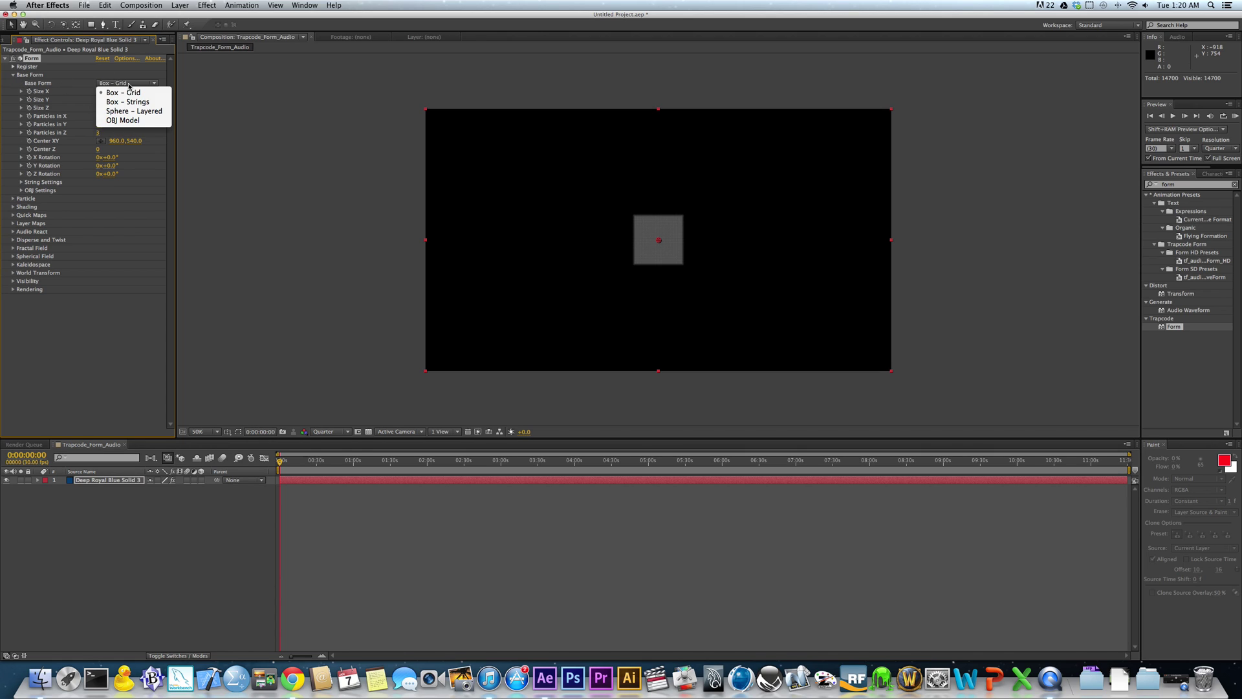
click(133, 106)
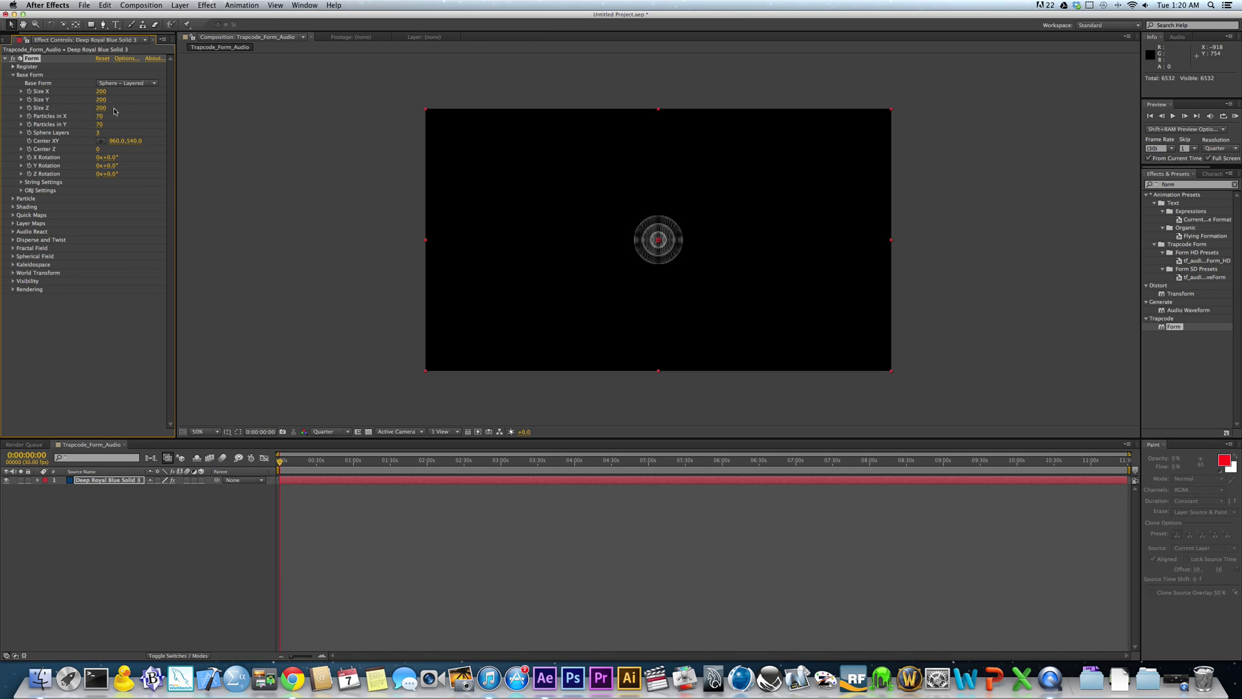
Step: Set both the comp viewer and Preview resolution to Full
click(349, 432)
click(333, 453)
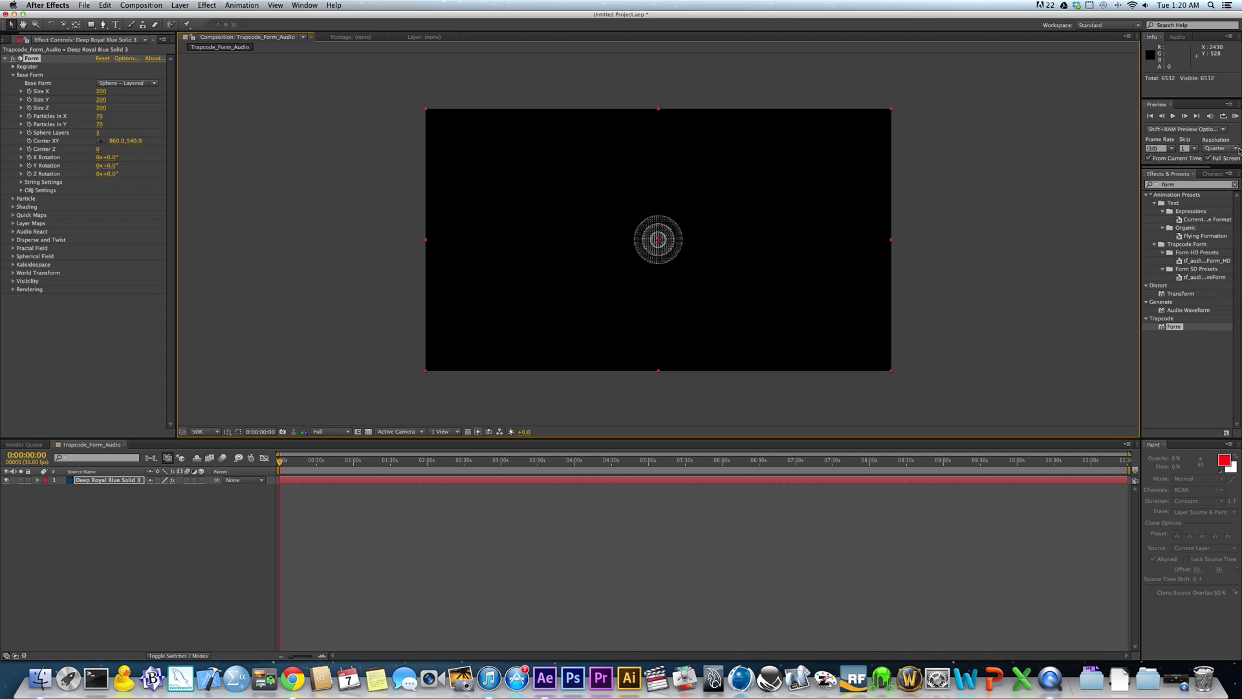
click(1229, 148)
click(1177, 165)
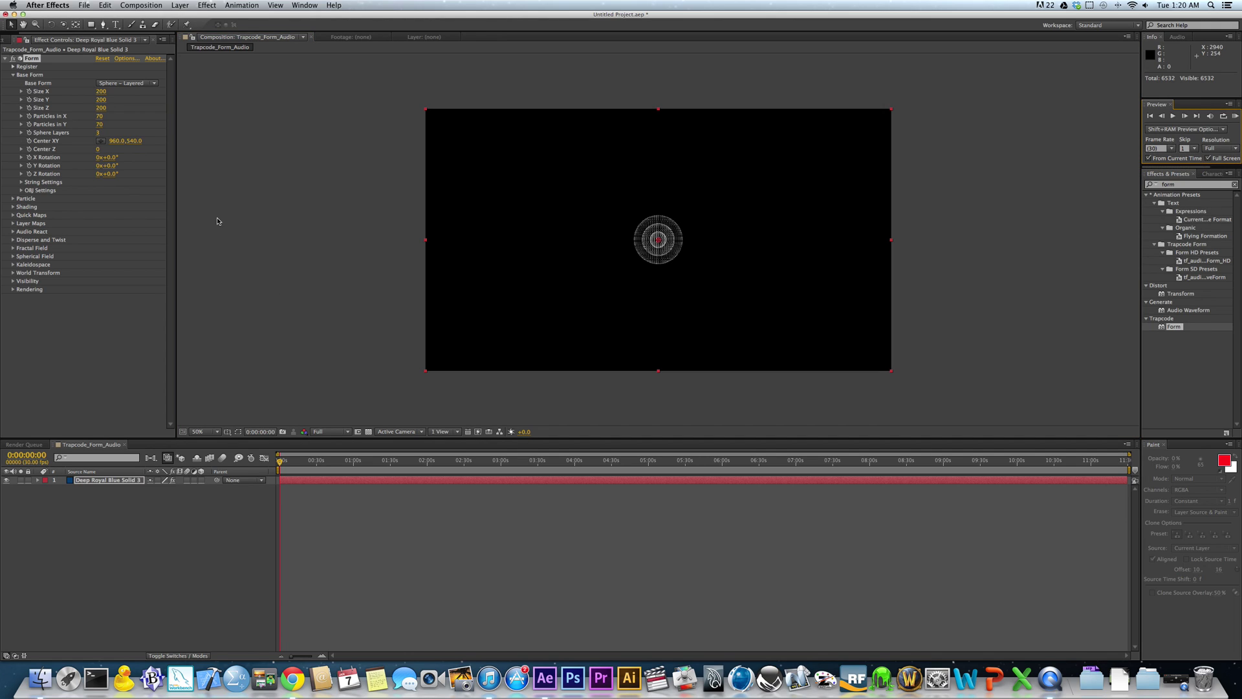
click(337, 432)
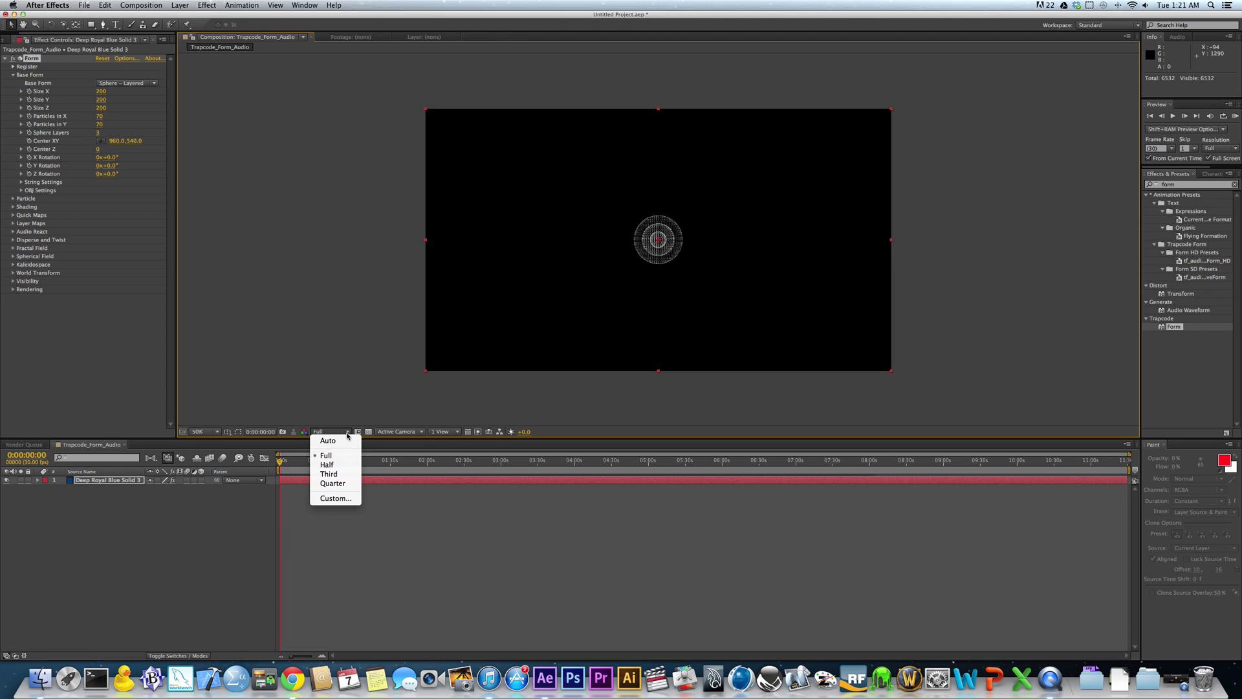
click(297, 416)
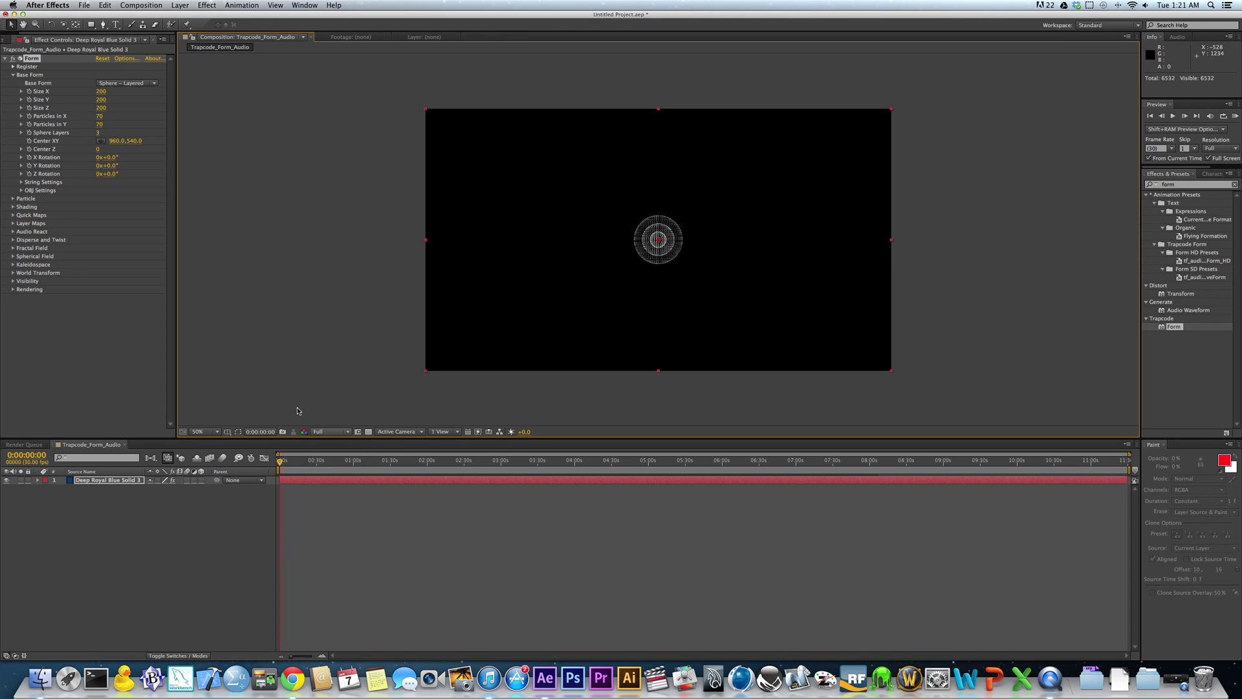
Step: Set the Base Form size to 700 × 700 × 200 and Sphere Layers to 70
click(102, 91)
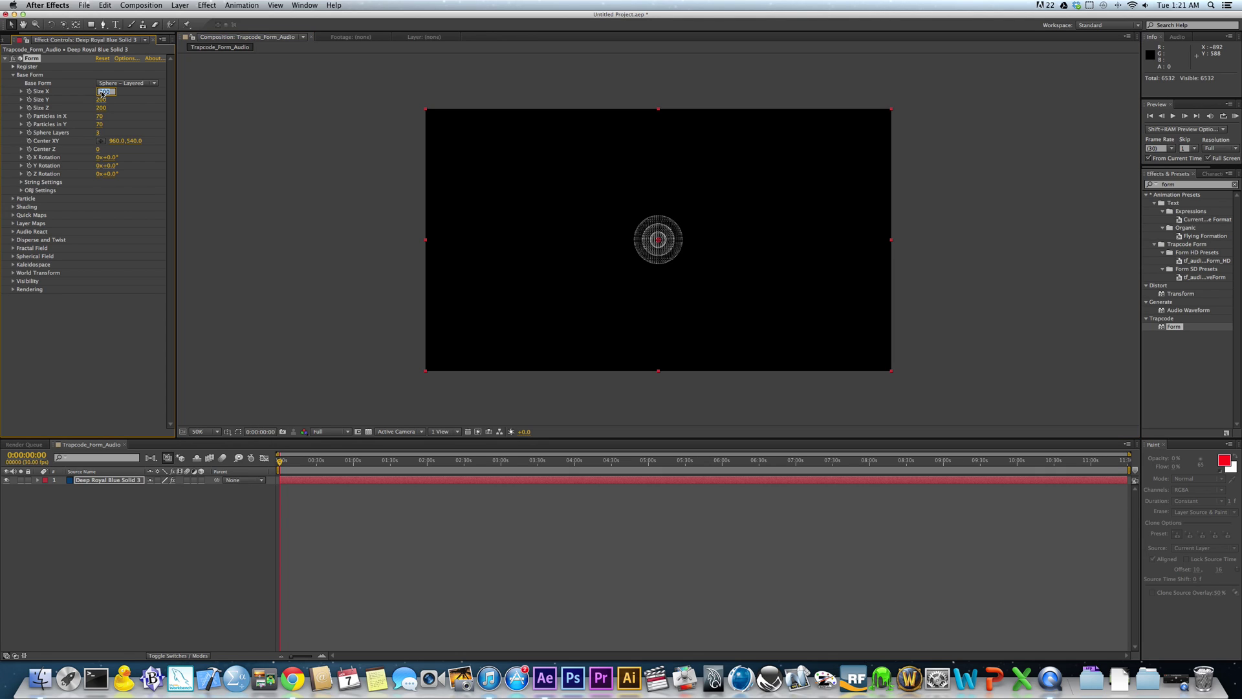
text(700)
key(Tab)
text(70)
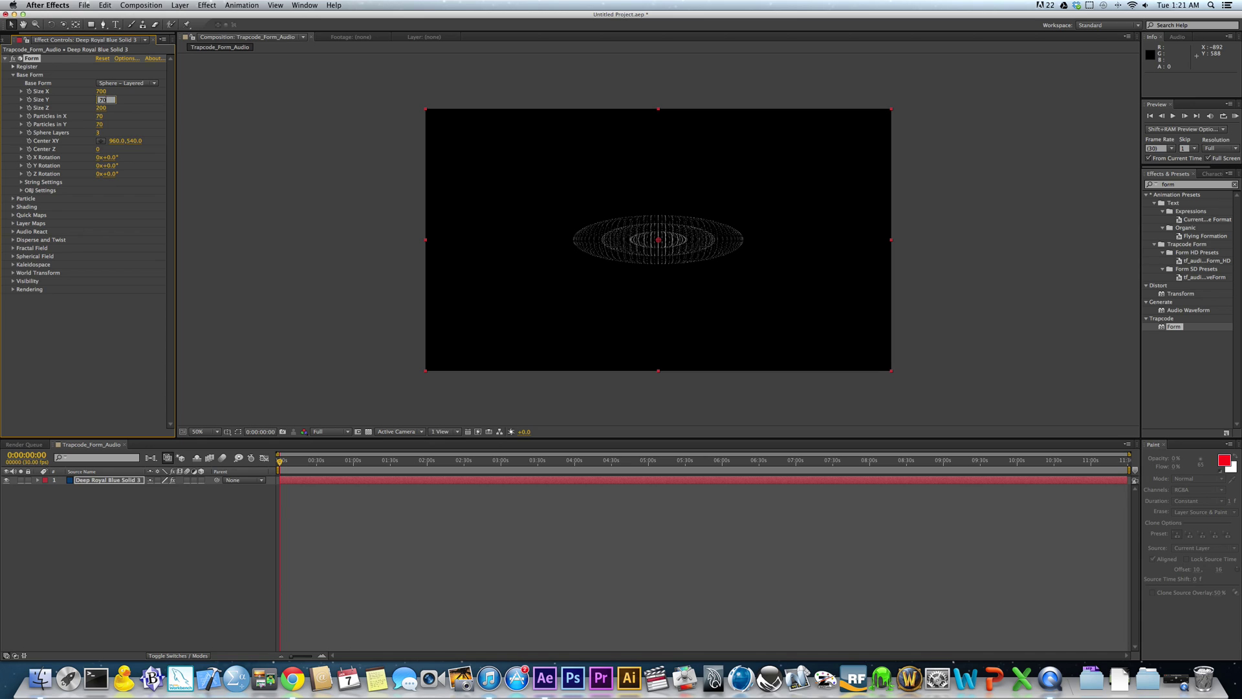
text(0)
key(Tab)
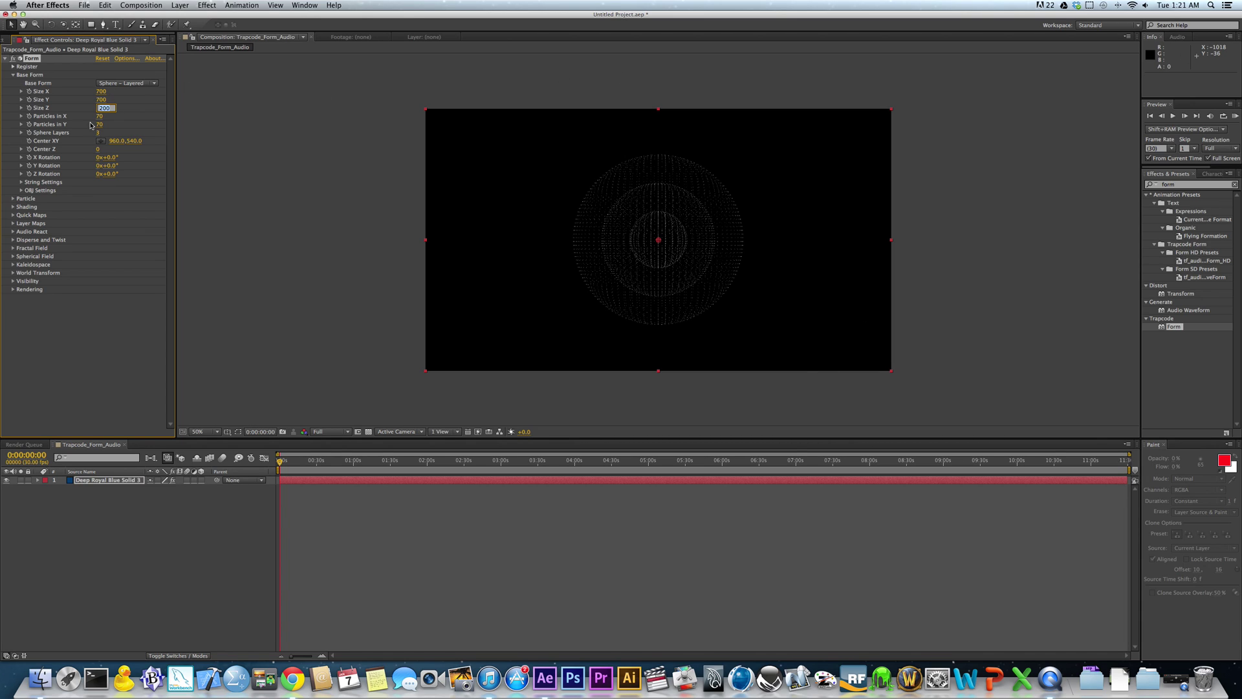
click(140, 110)
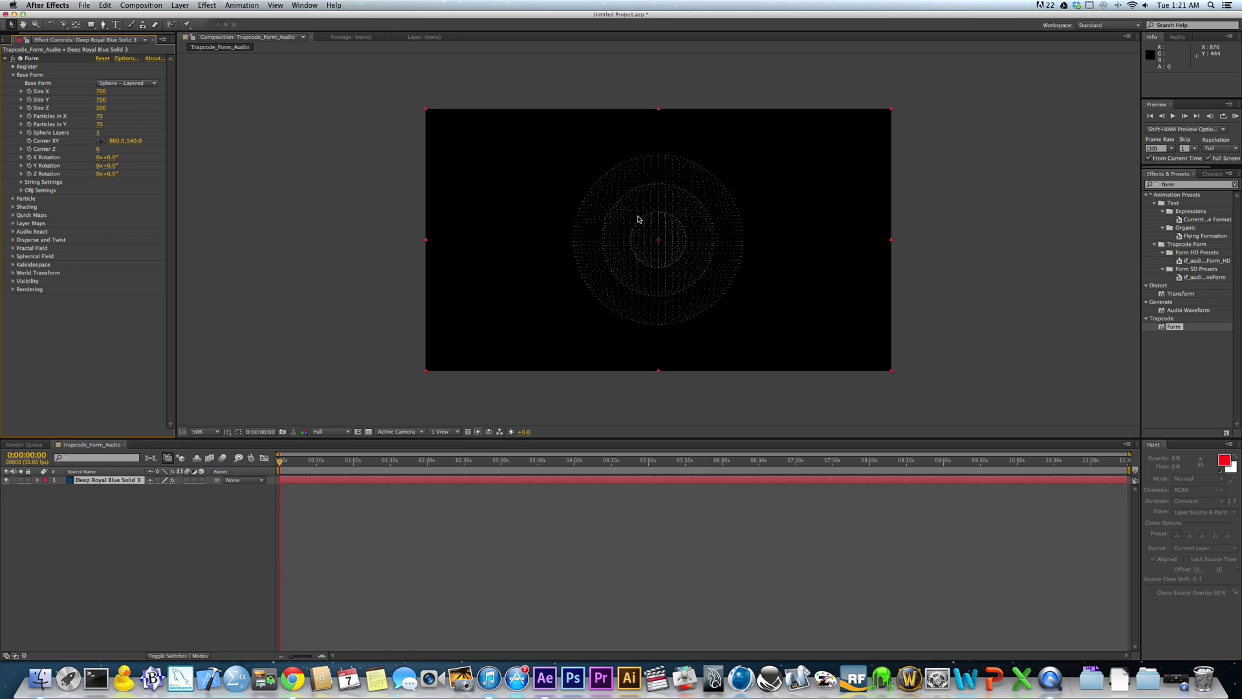
click(99, 133)
text(70)
key(Return)
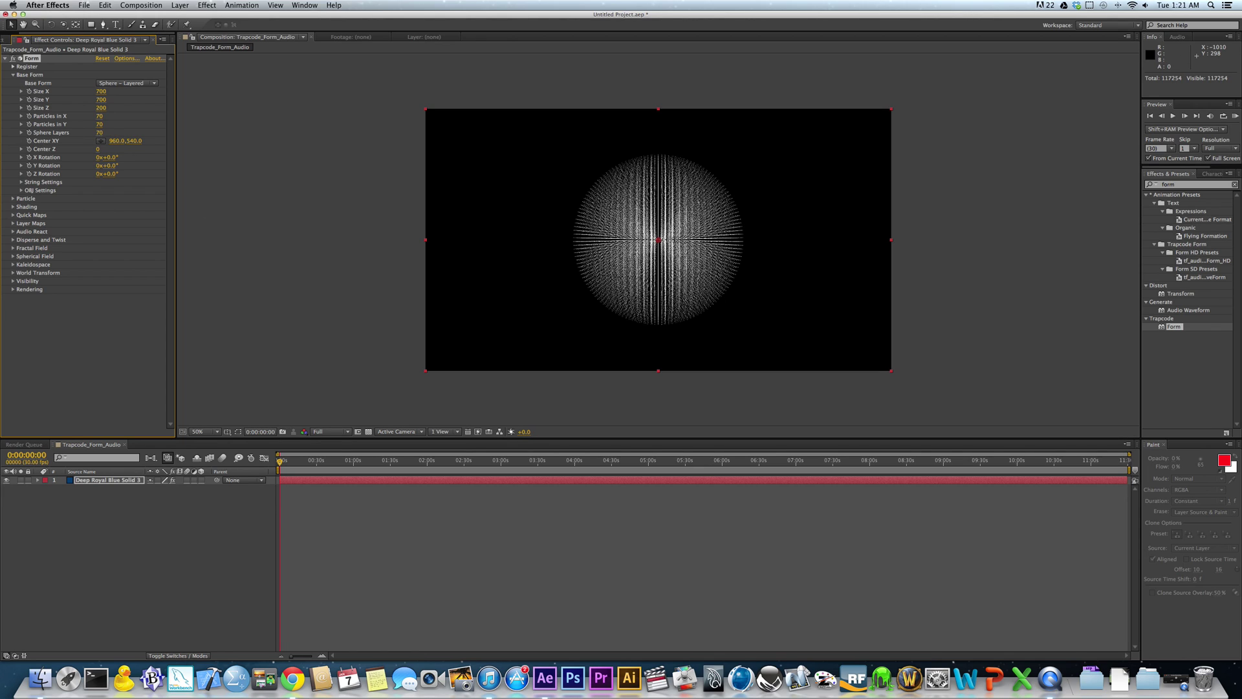
Step: Set Form's Particle Type to Glow Sphere (No DOF)
click(14, 198)
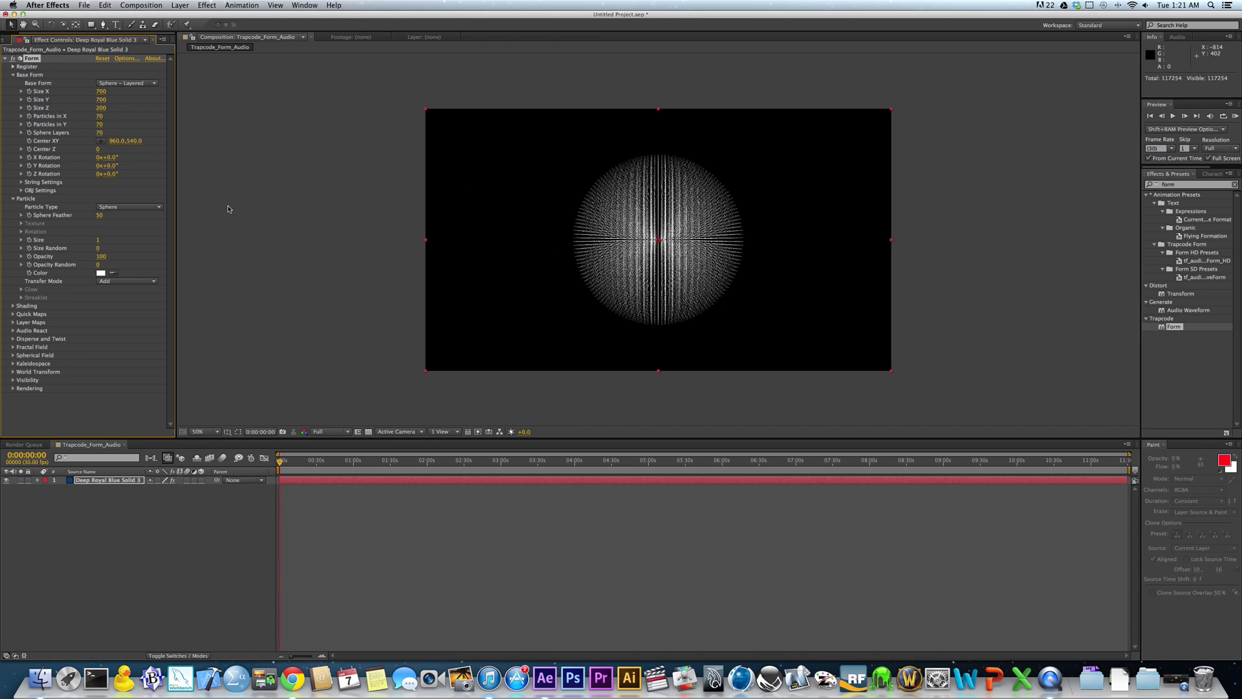
click(118, 208)
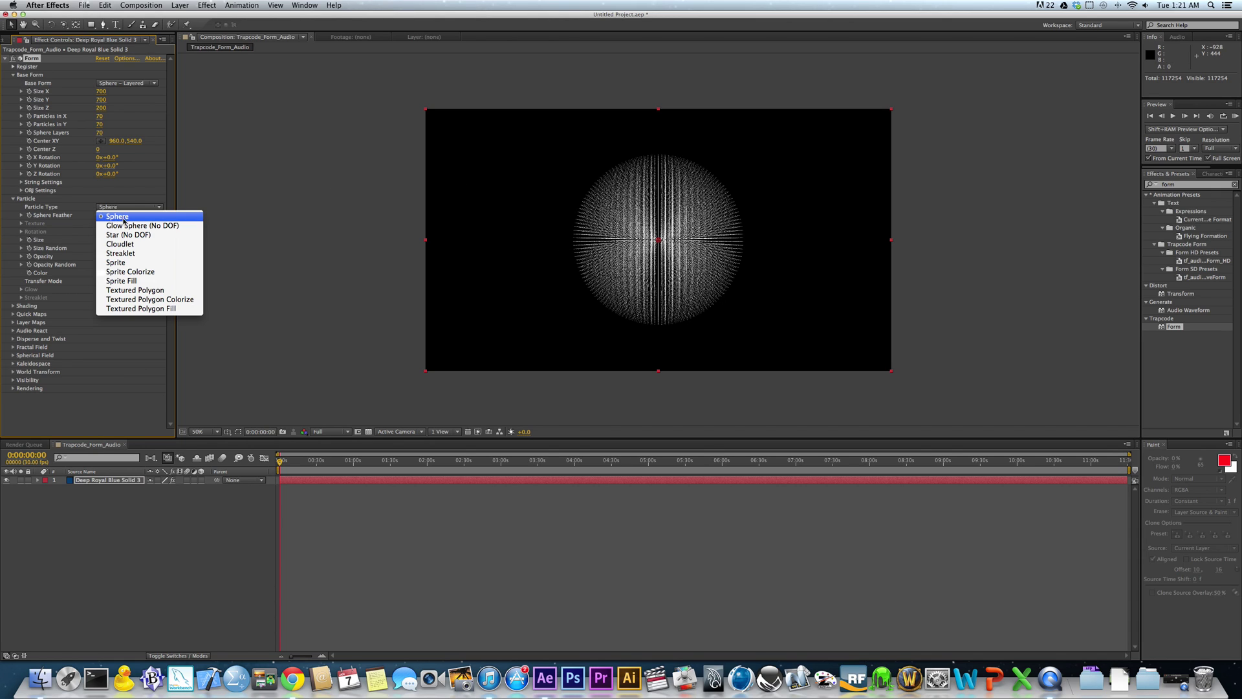
click(483, 306)
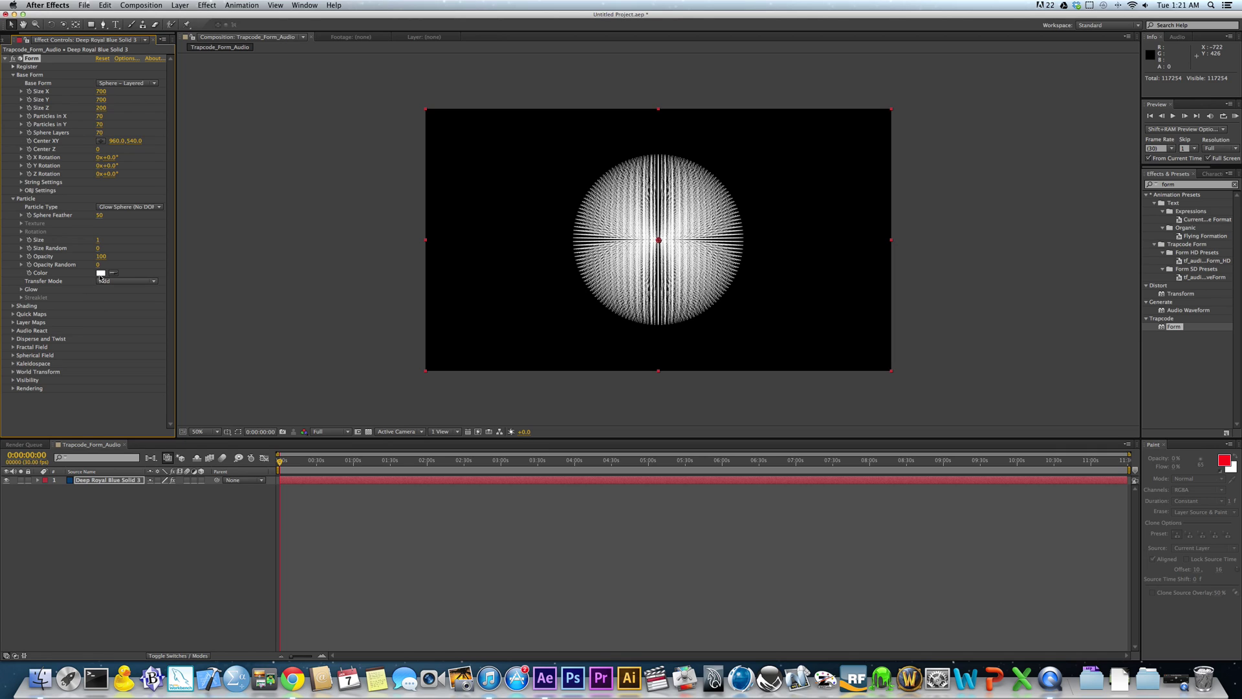
Step: Color the particles cyan 2ADAF6 and bring back the Project panel item list
click(101, 273)
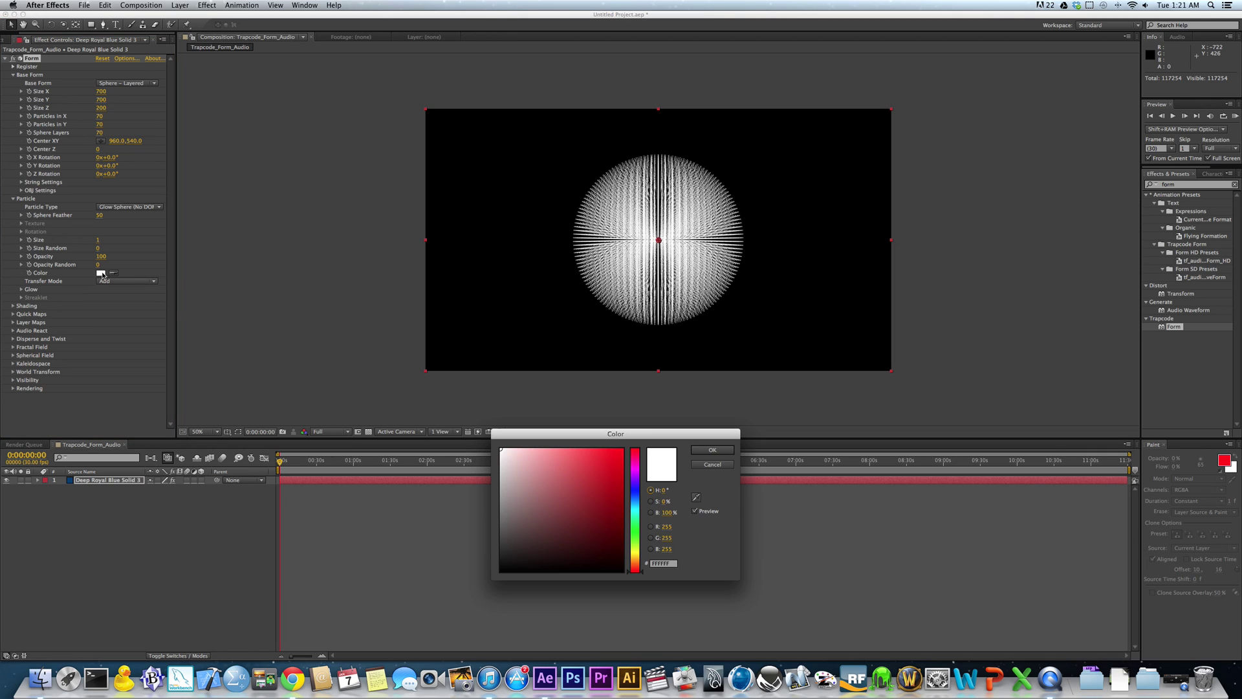
click(633, 507)
click(602, 452)
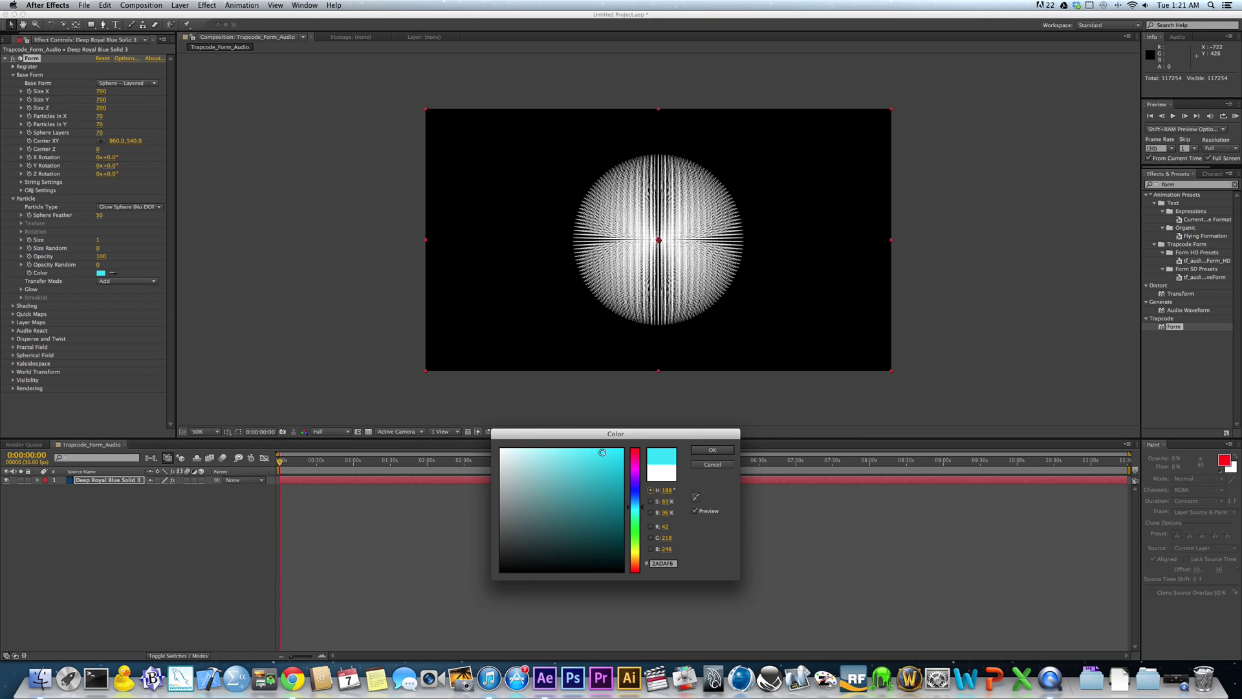
click(712, 449)
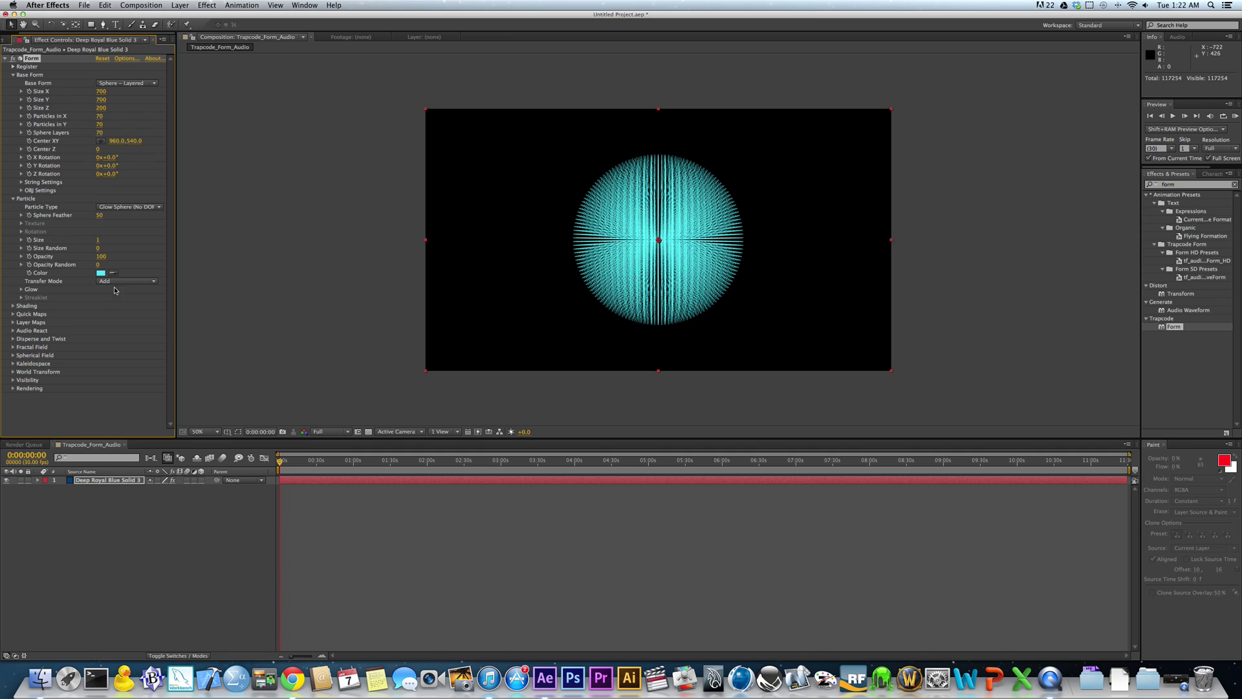
click(21, 289)
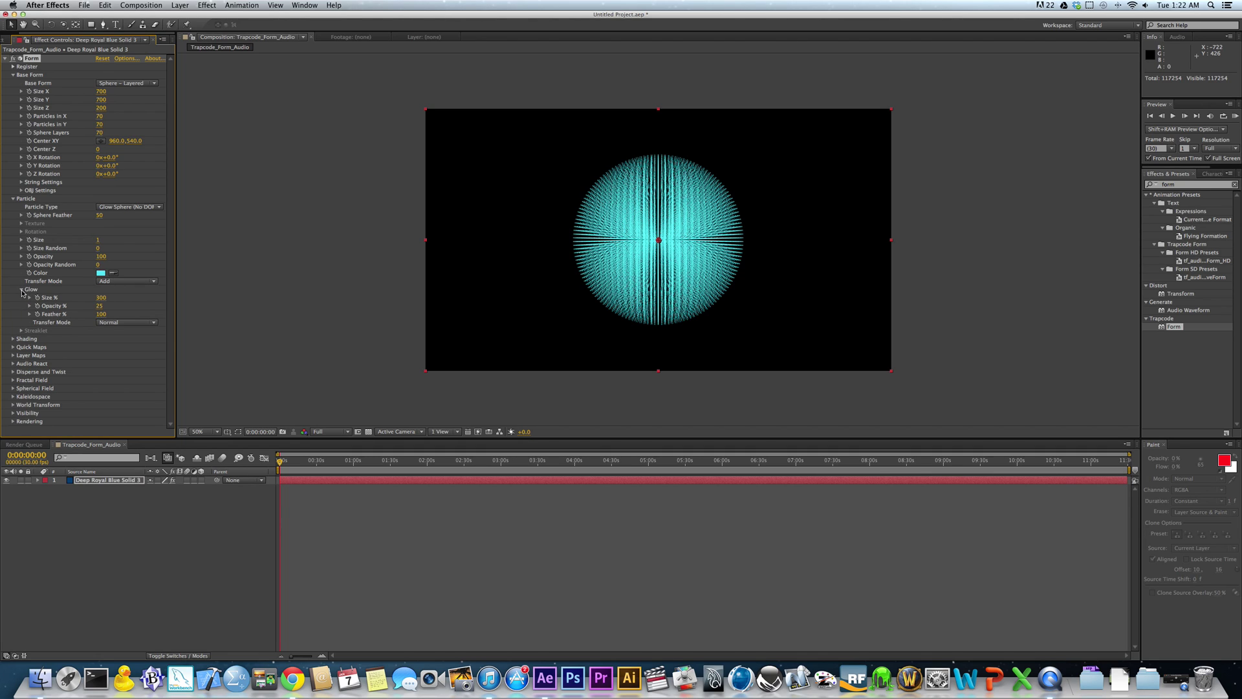
click(22, 290)
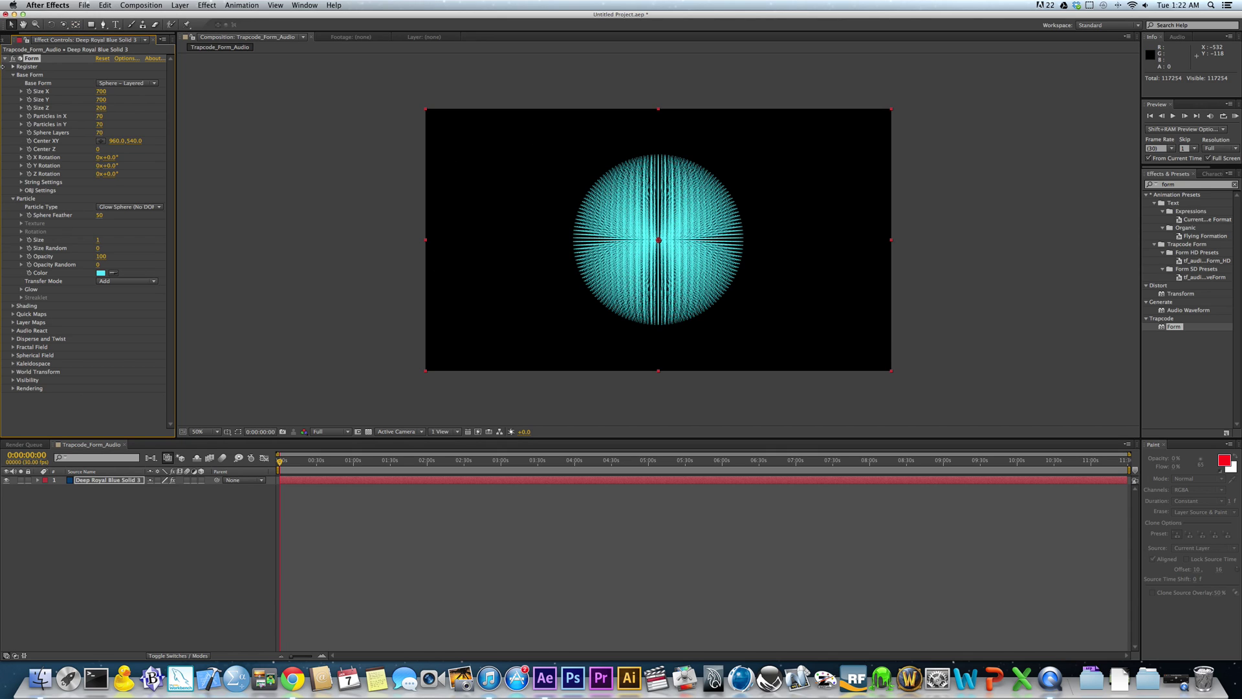
click(5, 42)
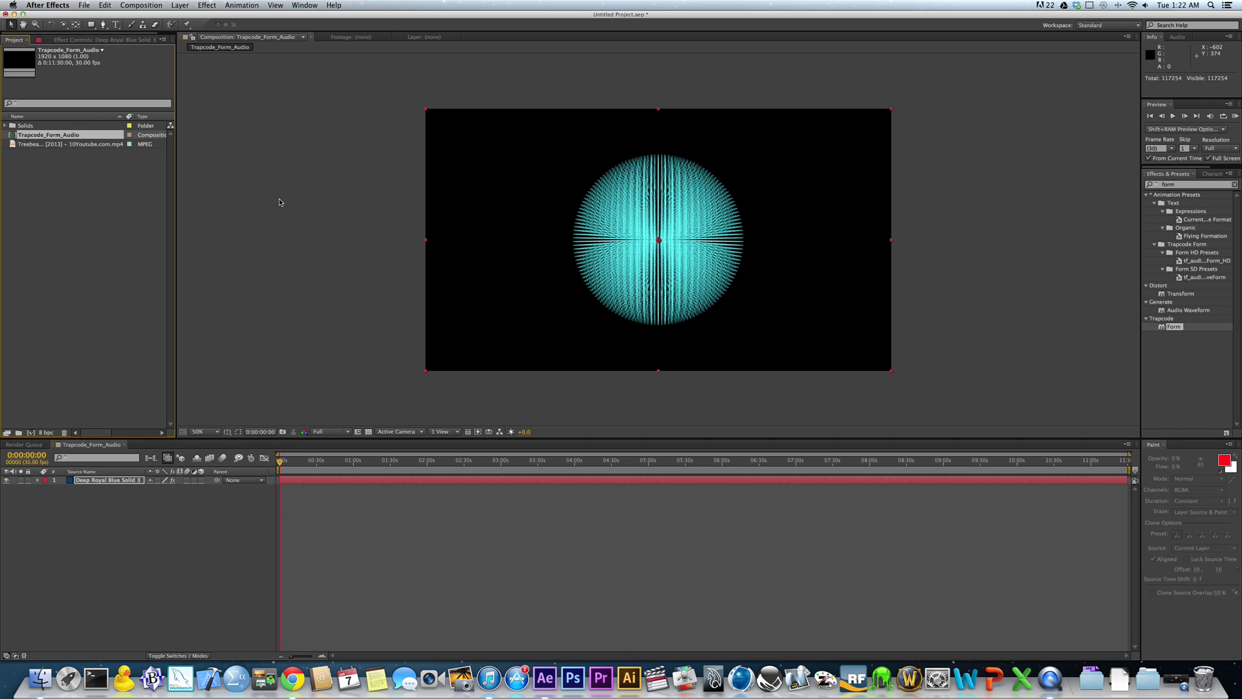
Step: Place the Treebeard mp4 as layer 2 under the particle solid with its video switched off
click(12, 145)
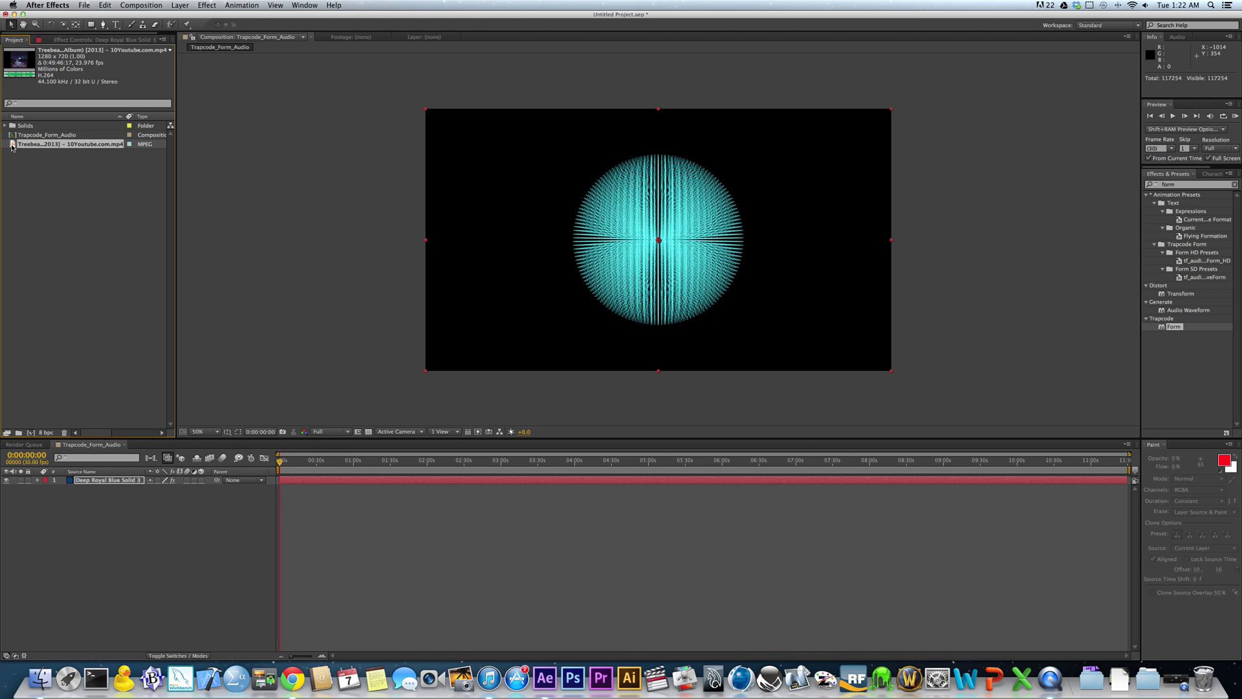
drag(13, 147, 123, 518)
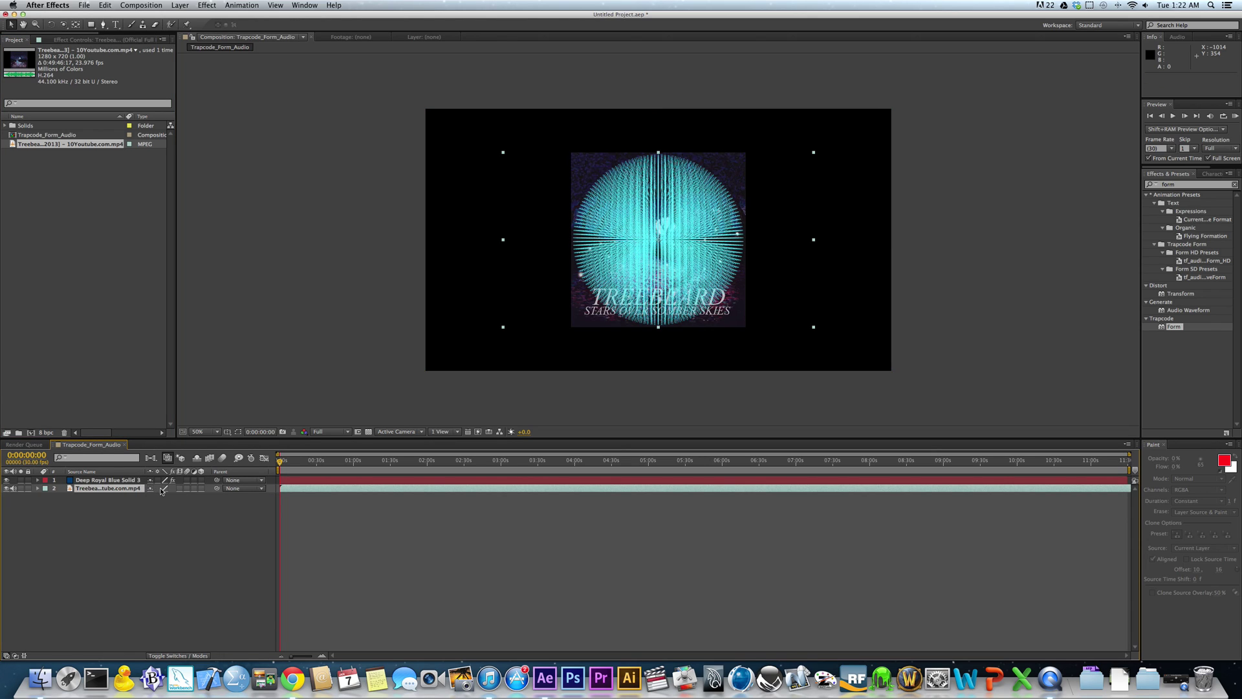
click(6, 488)
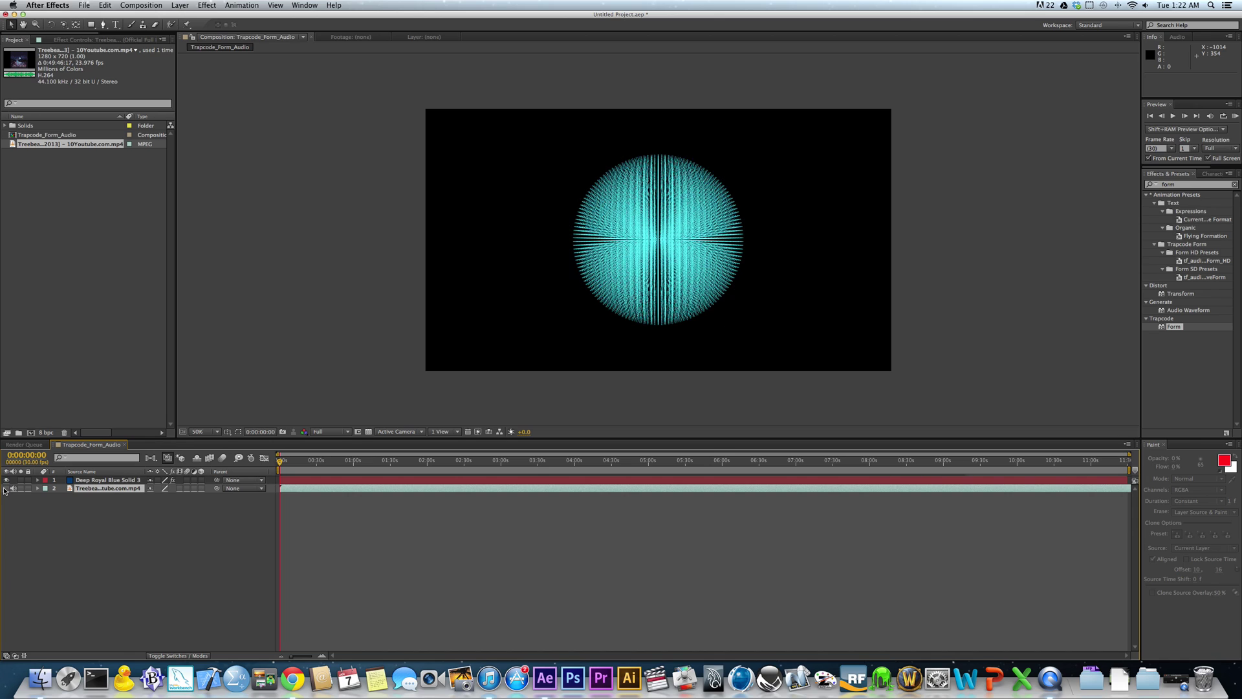
click(123, 489)
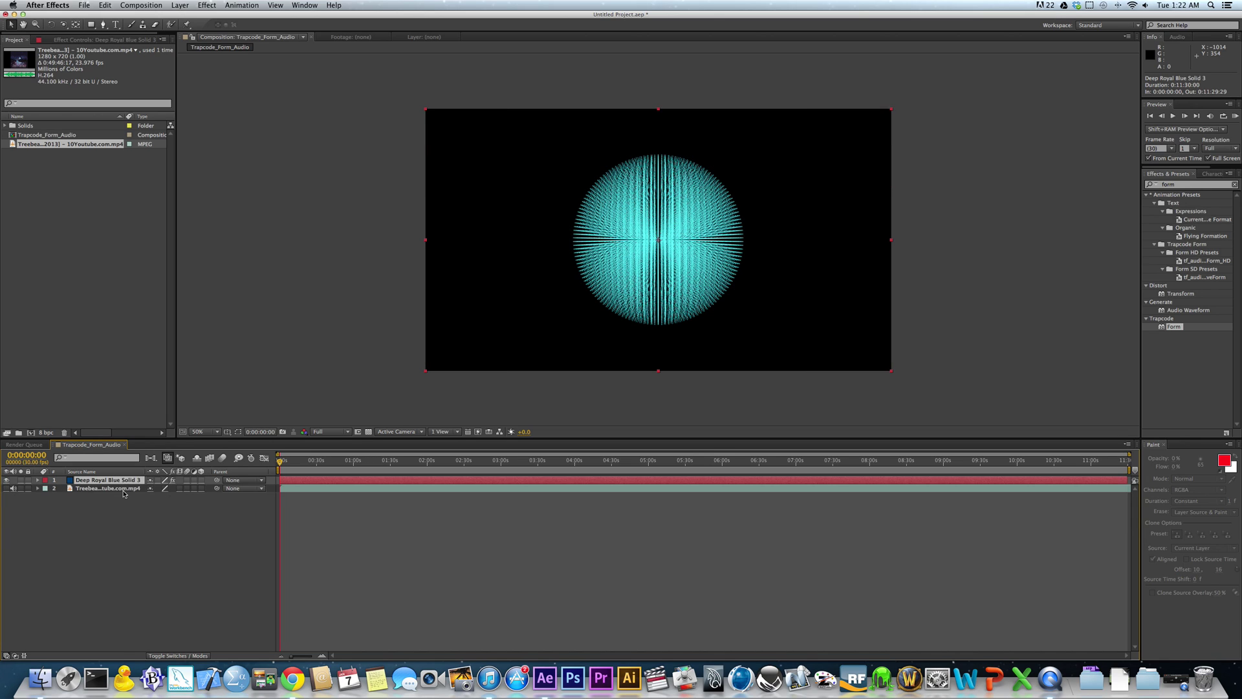
click(6, 488)
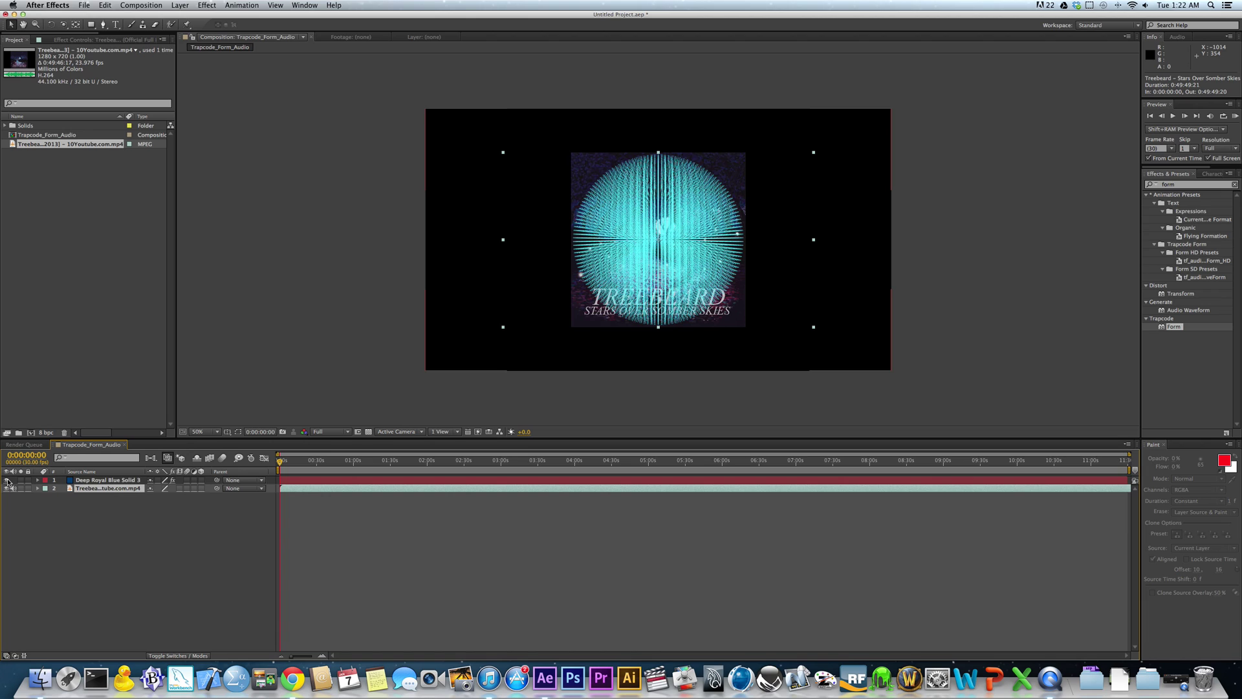
click(7, 480)
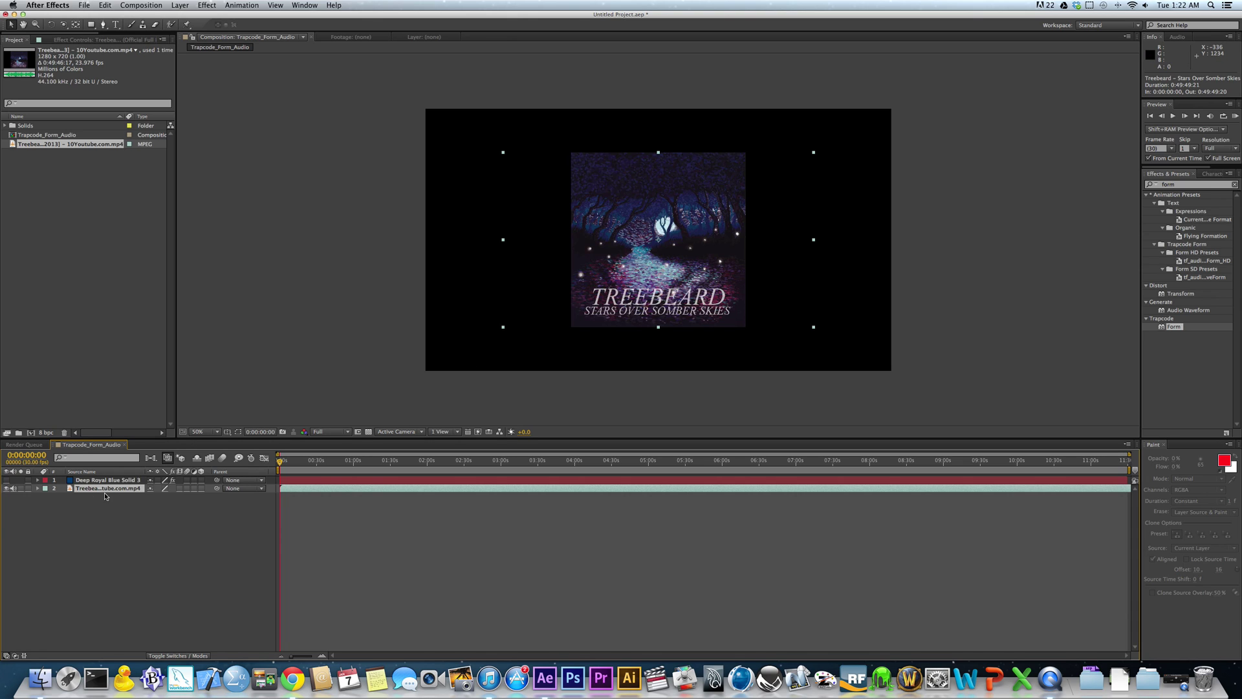
click(6, 480)
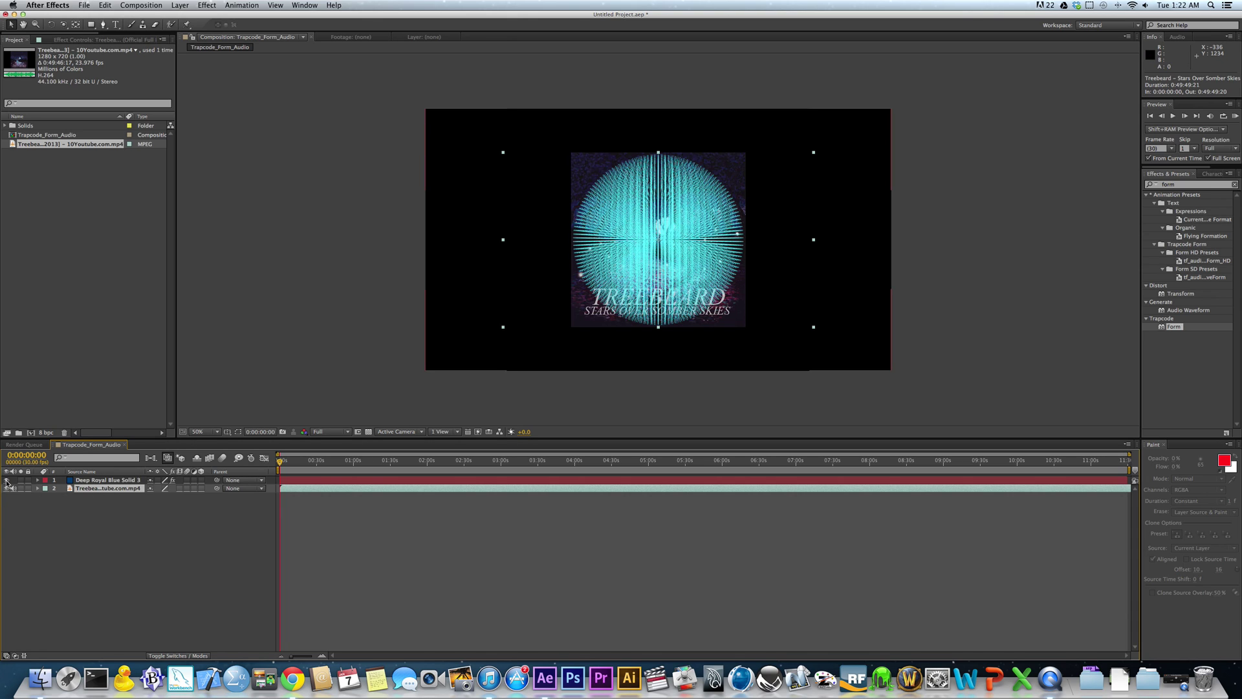
click(6, 489)
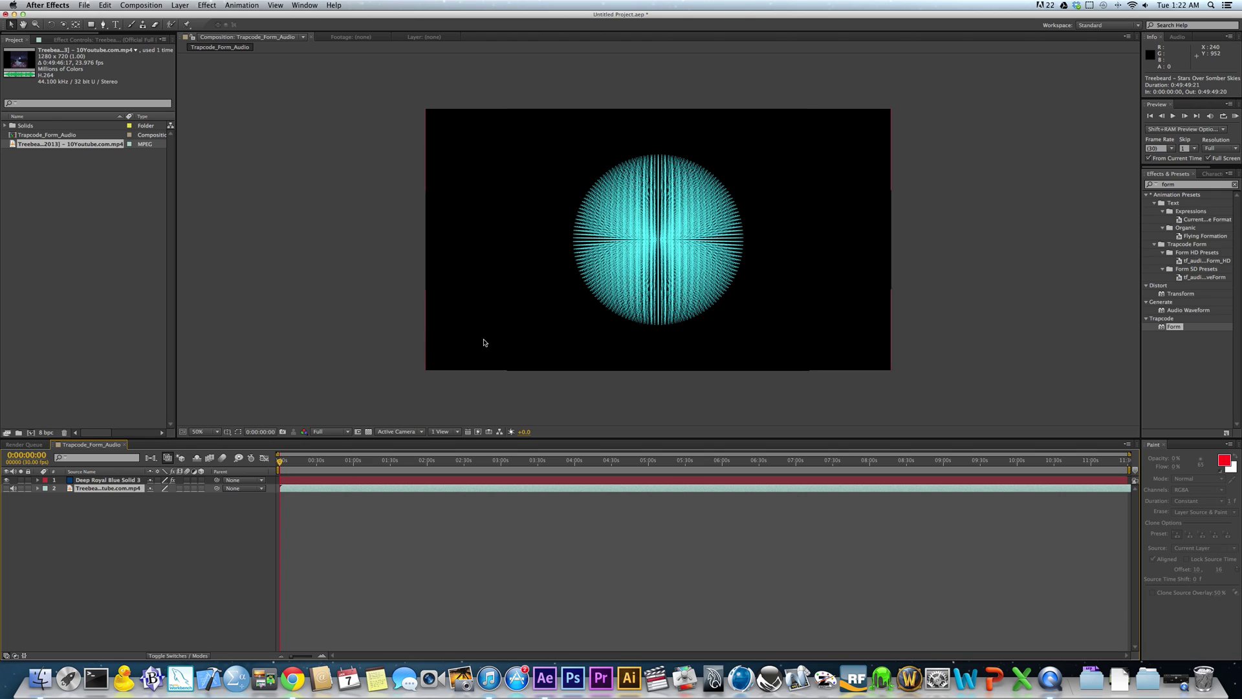
click(75, 40)
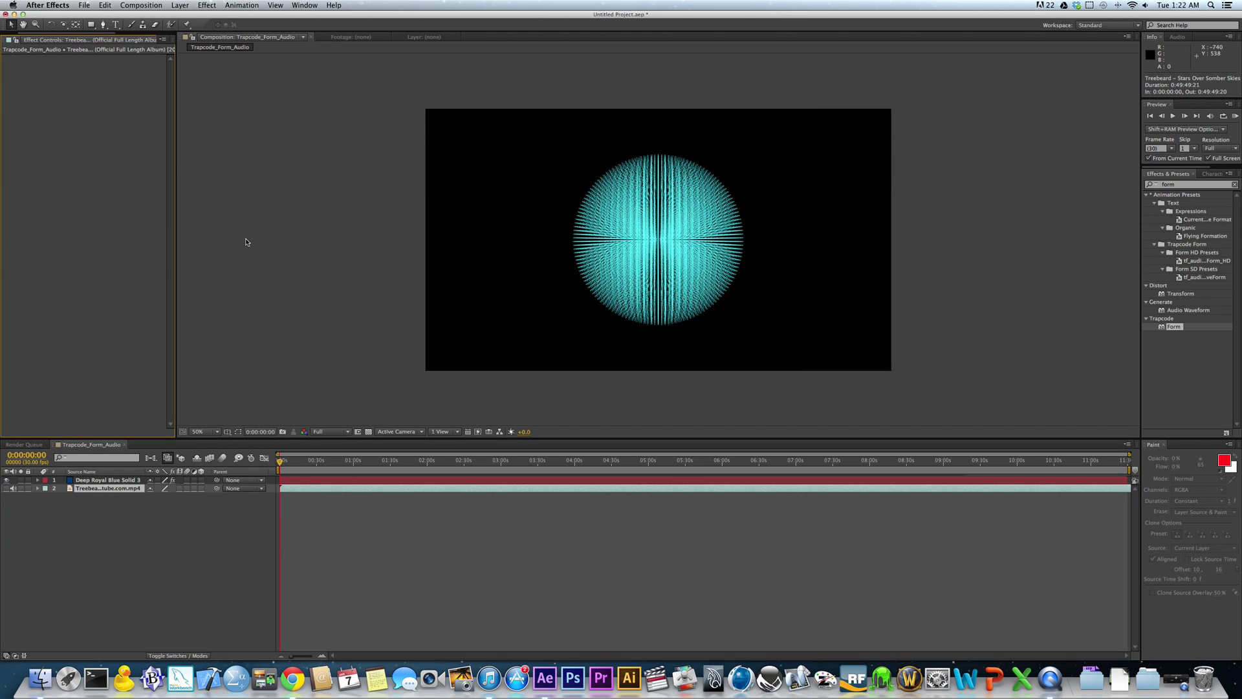
Step: Set Form's Audio React Audio Layer to the Treebeard footage layer
click(133, 482)
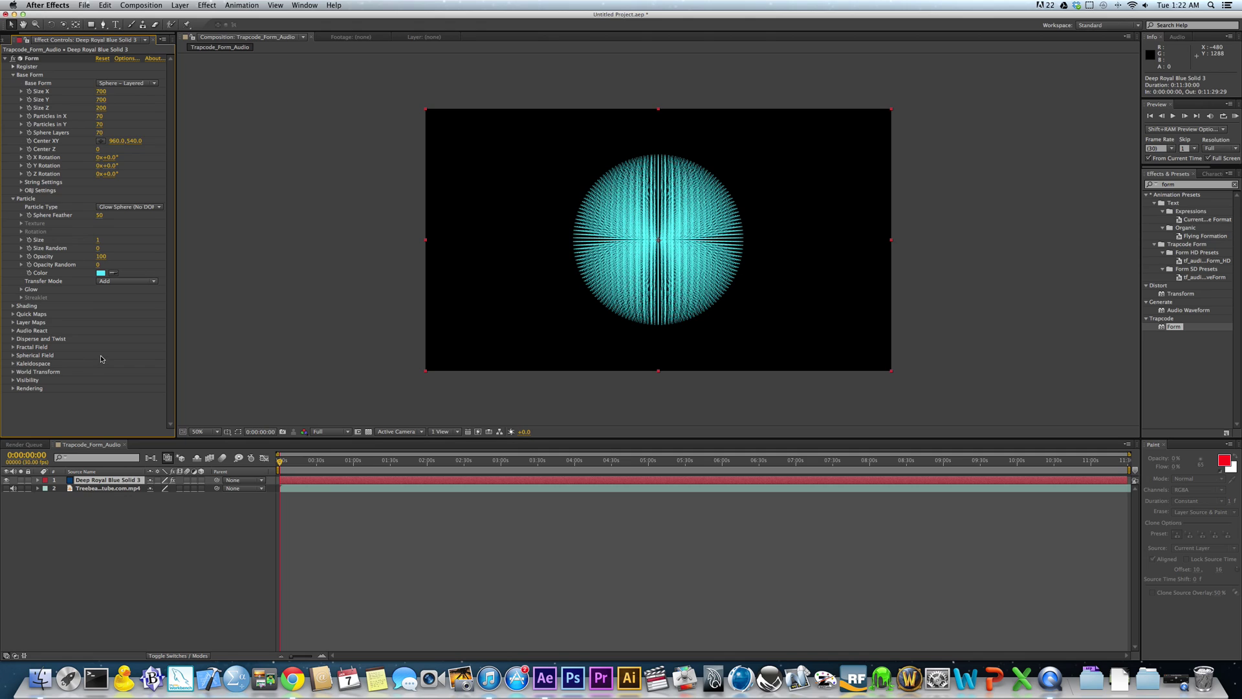
click(12, 331)
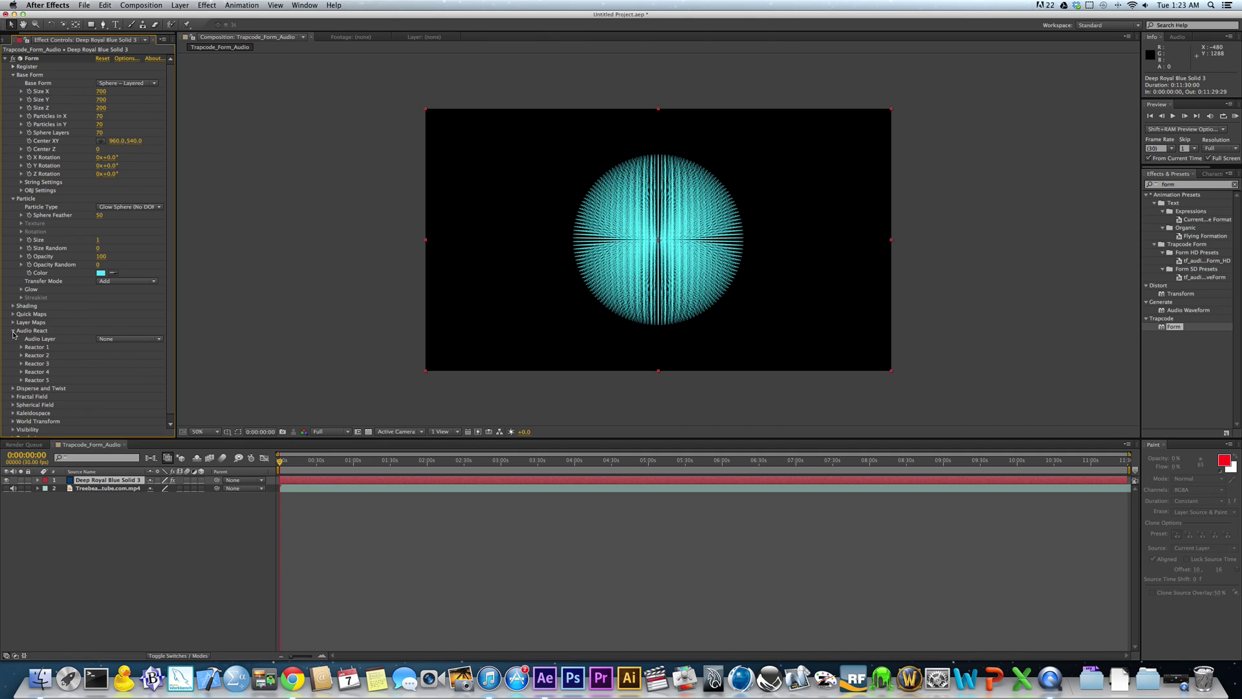
click(13, 75)
click(13, 84)
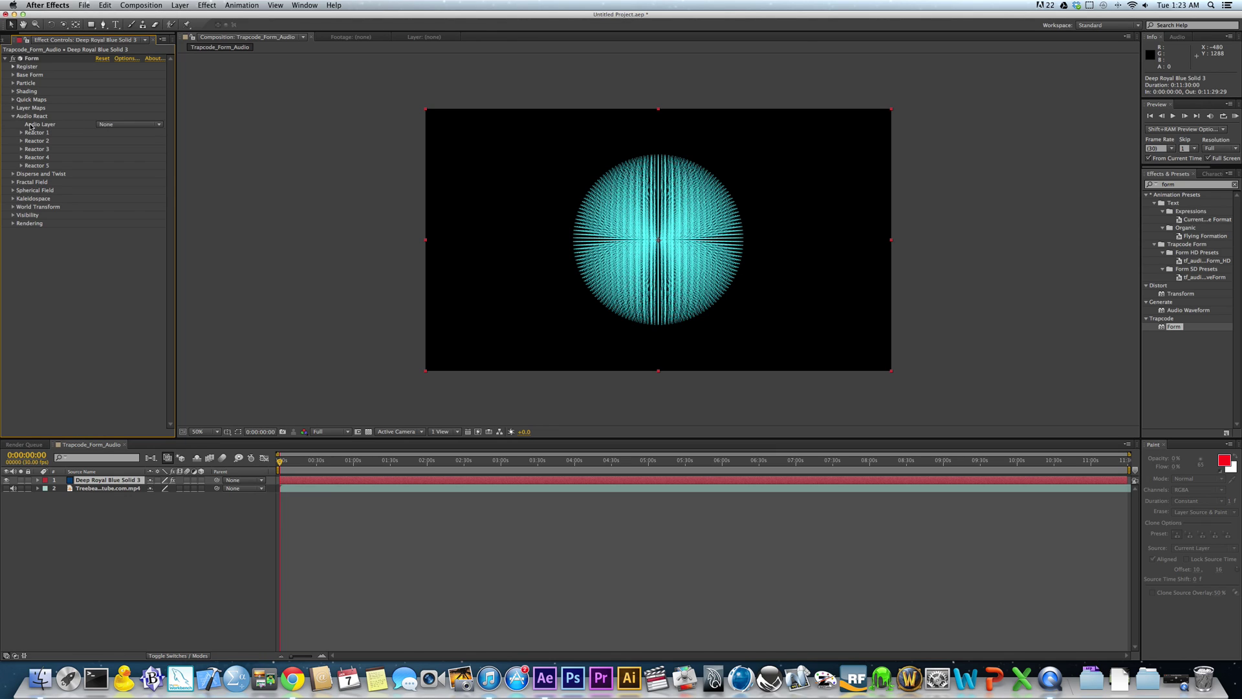
click(118, 125)
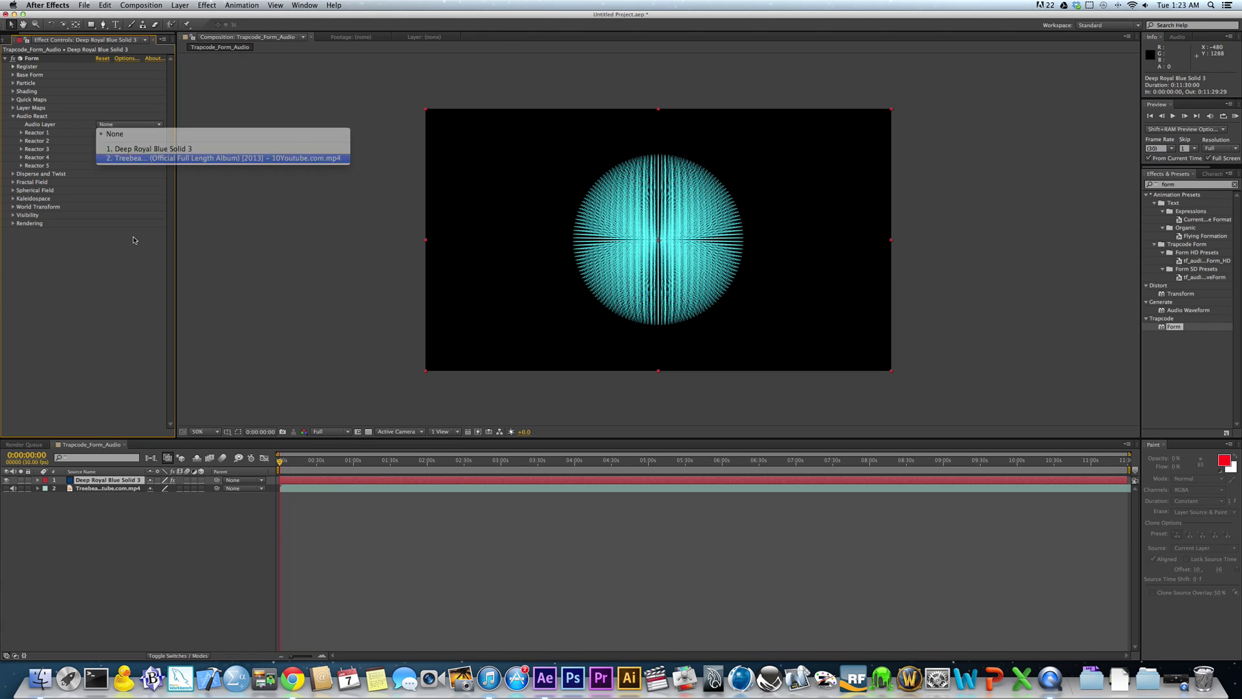
click(135, 159)
Step: Rename the particle layer to Form and the footage layer to Audio_Treebeard
right_click(105, 483)
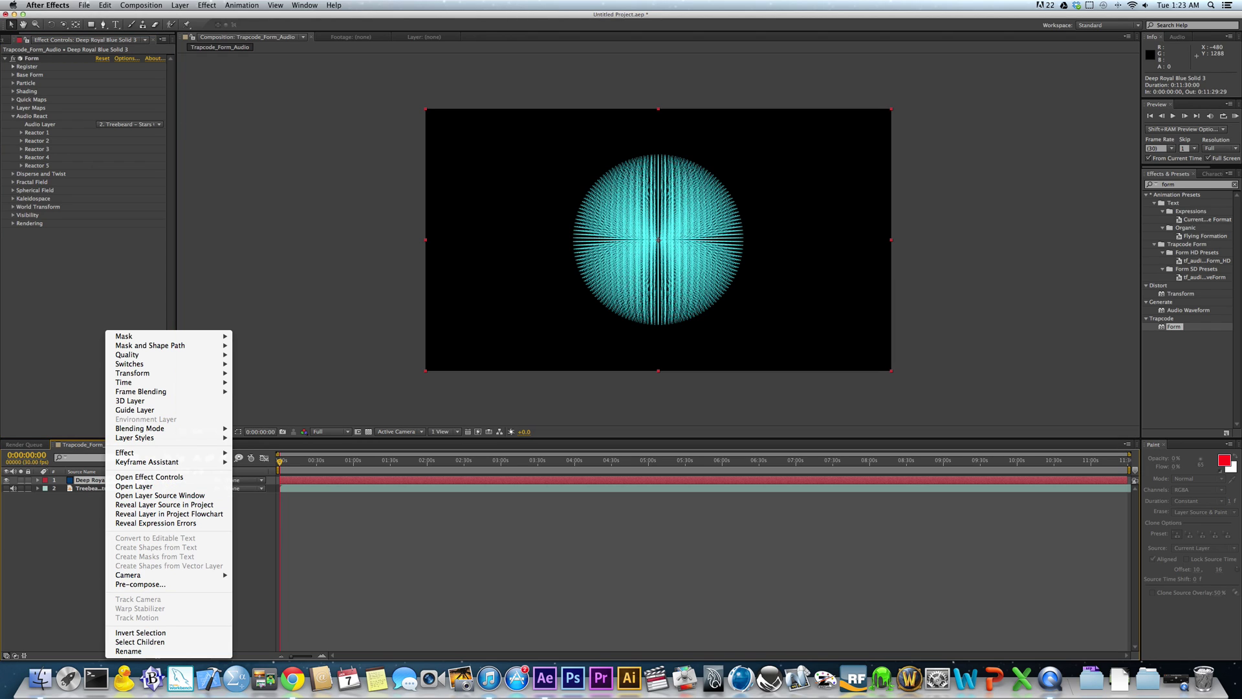
click(139, 652)
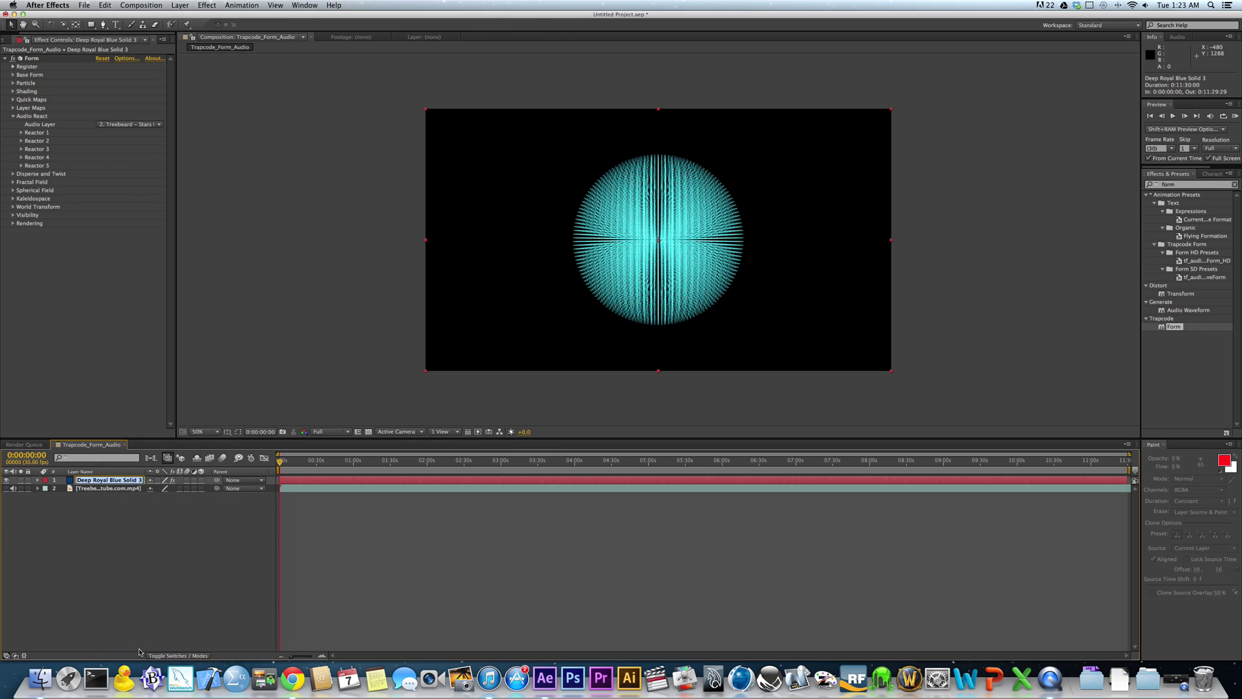
text(Form)
key(Return)
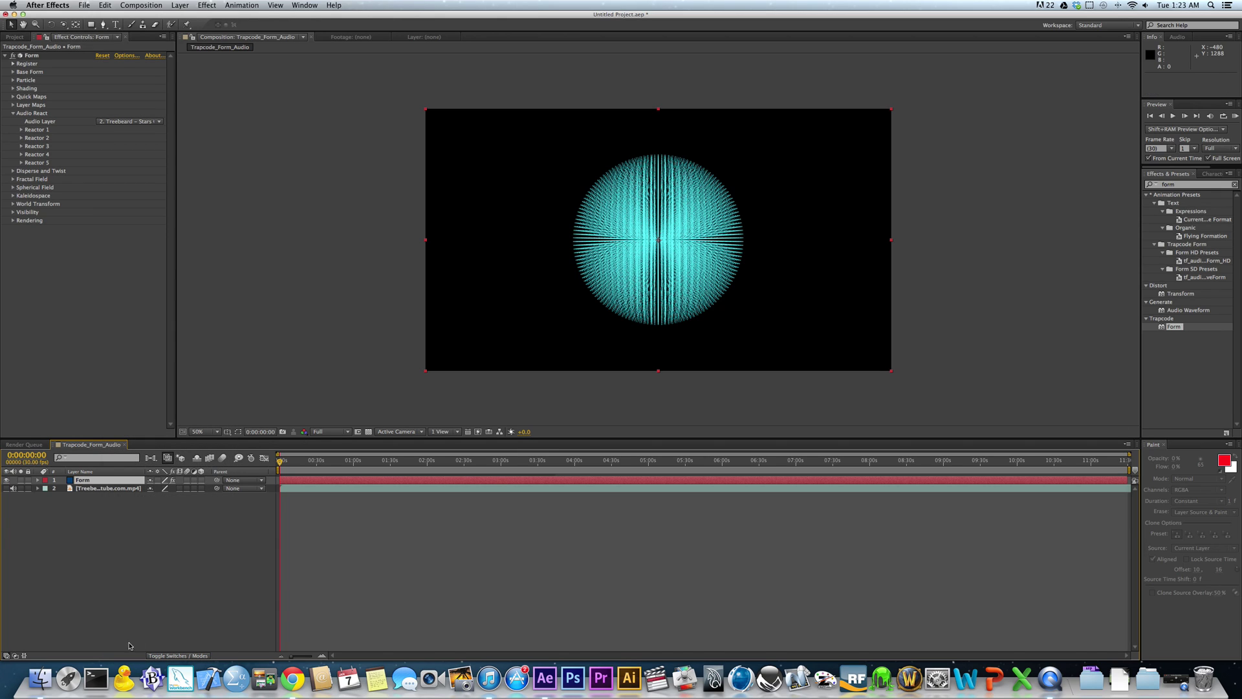
right_click(89, 493)
click(139, 651)
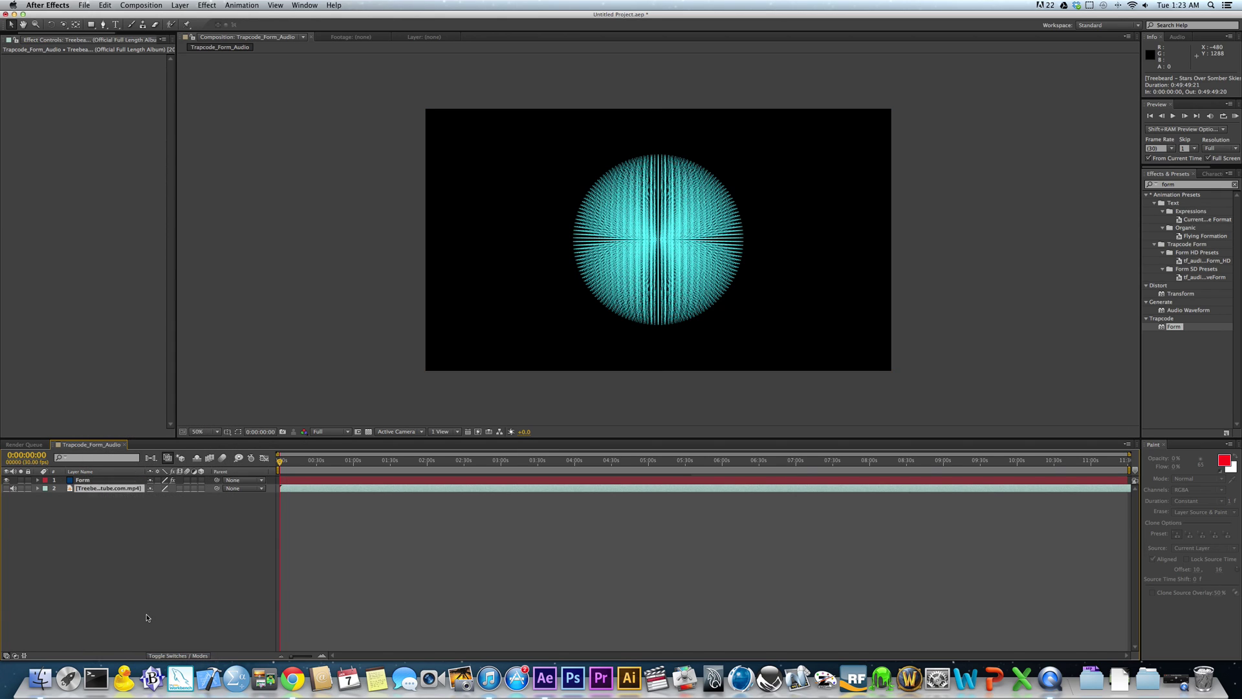
text(Audio_Treebeard)
key(Return)
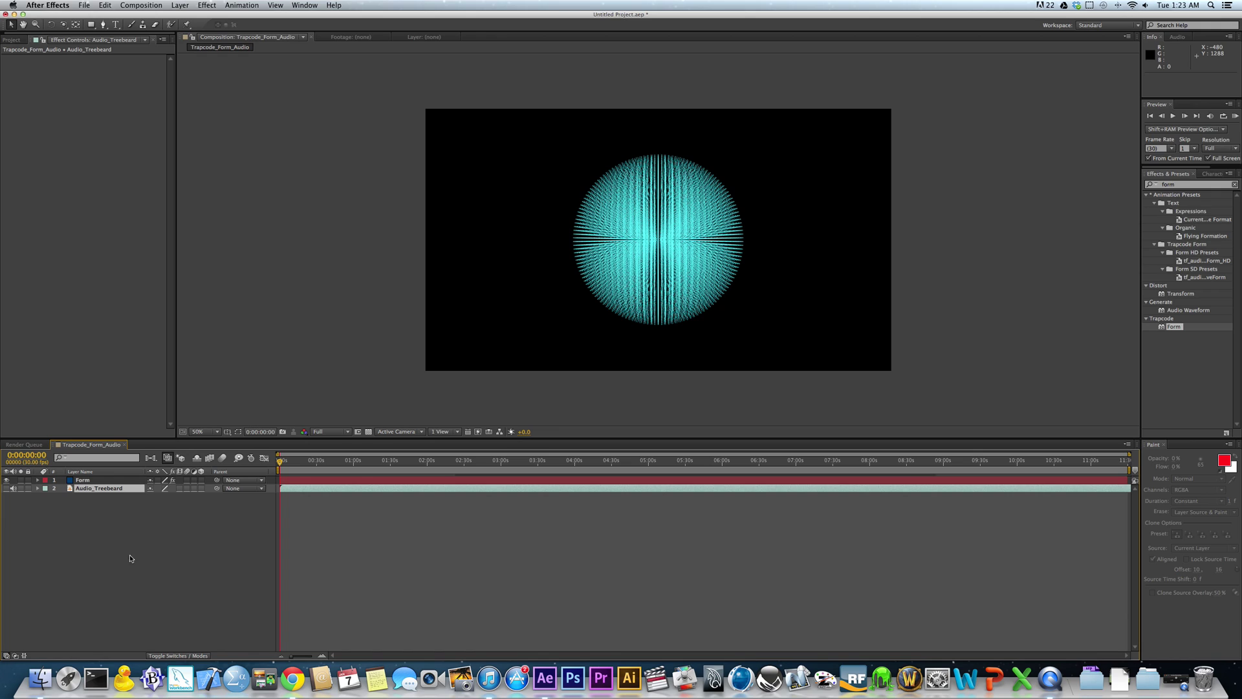
click(83, 480)
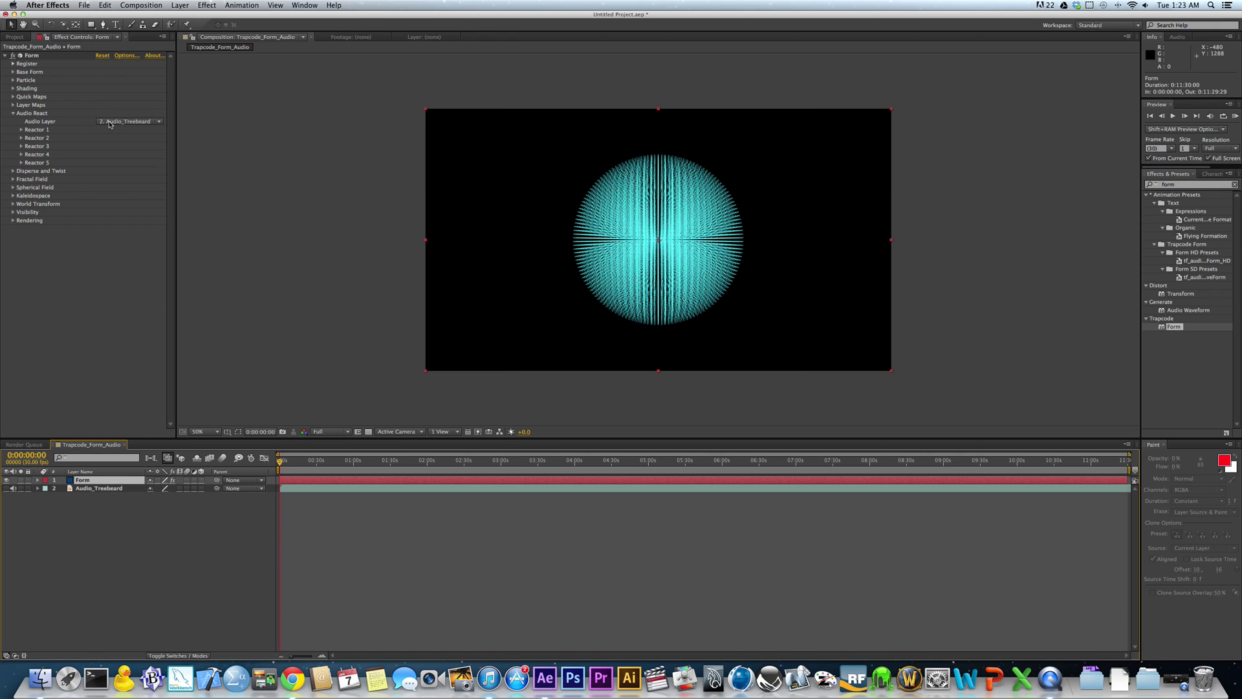
Step: Map Audio React Reactor 1 to Sphere 1 Size
click(22, 130)
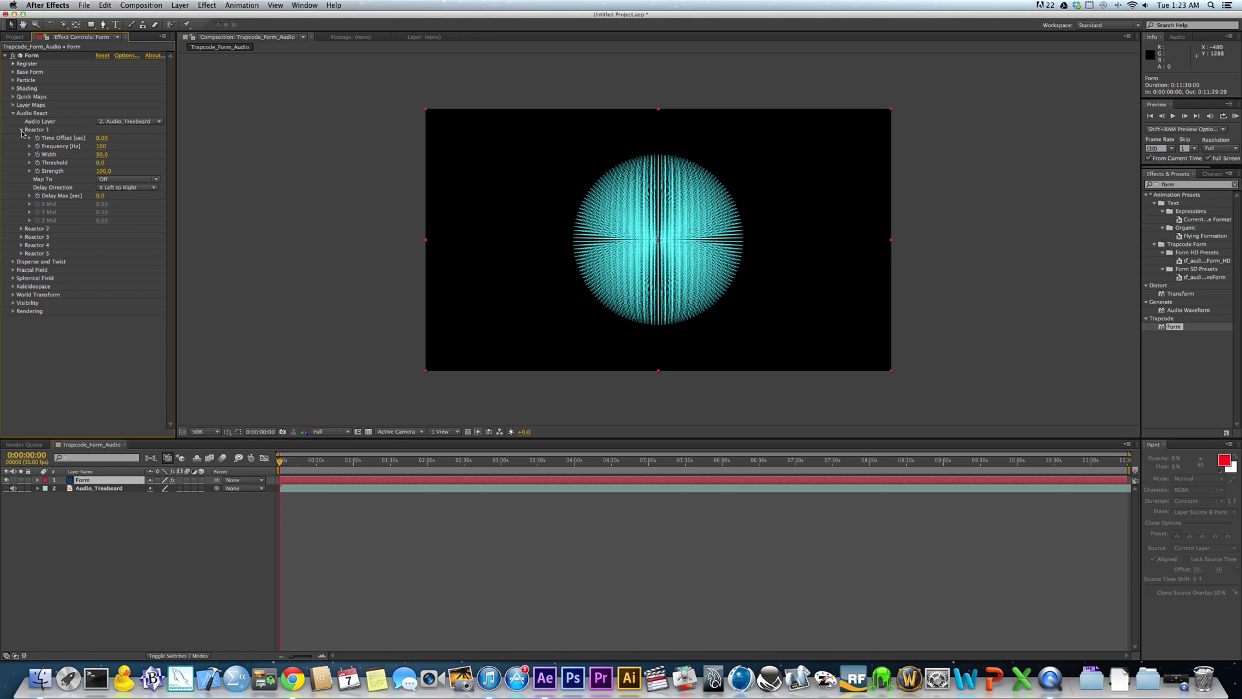
click(110, 181)
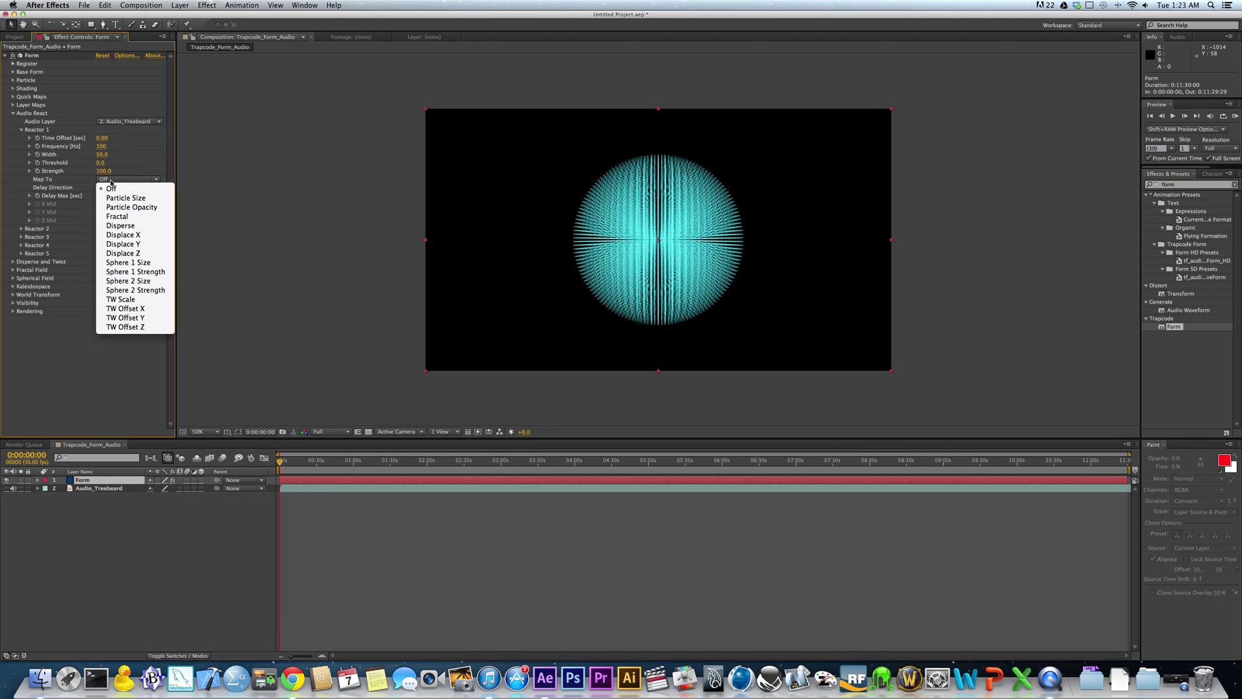
click(126, 263)
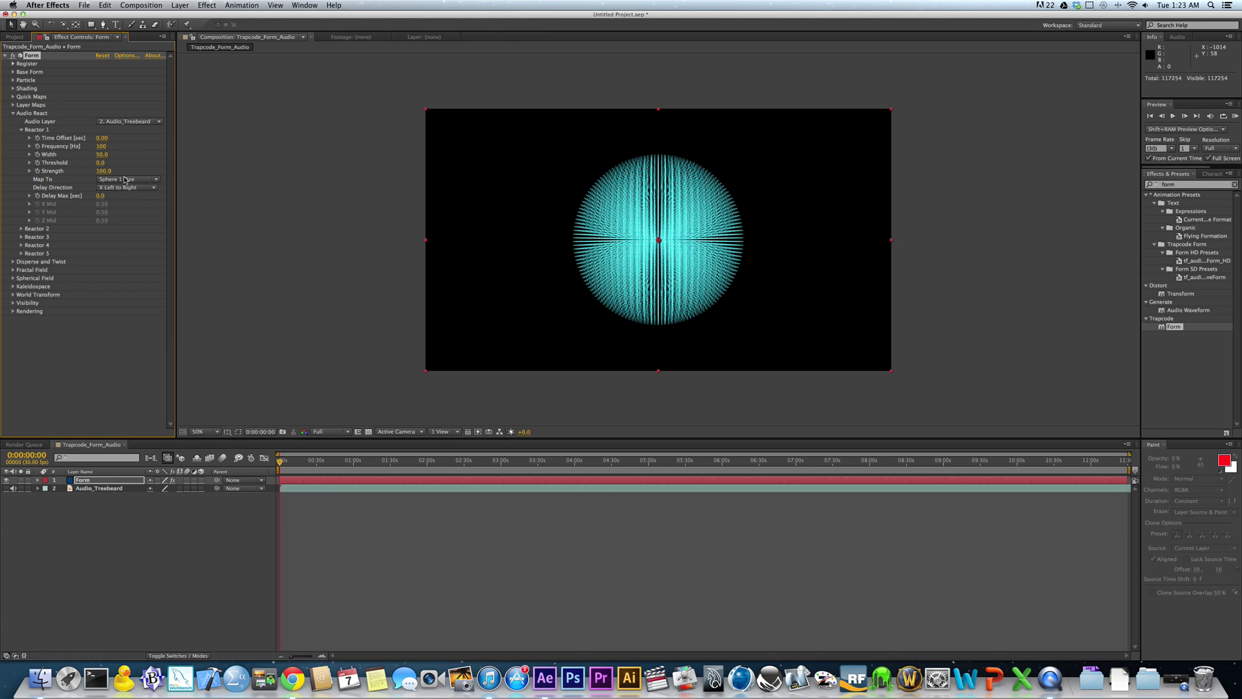
click(126, 180)
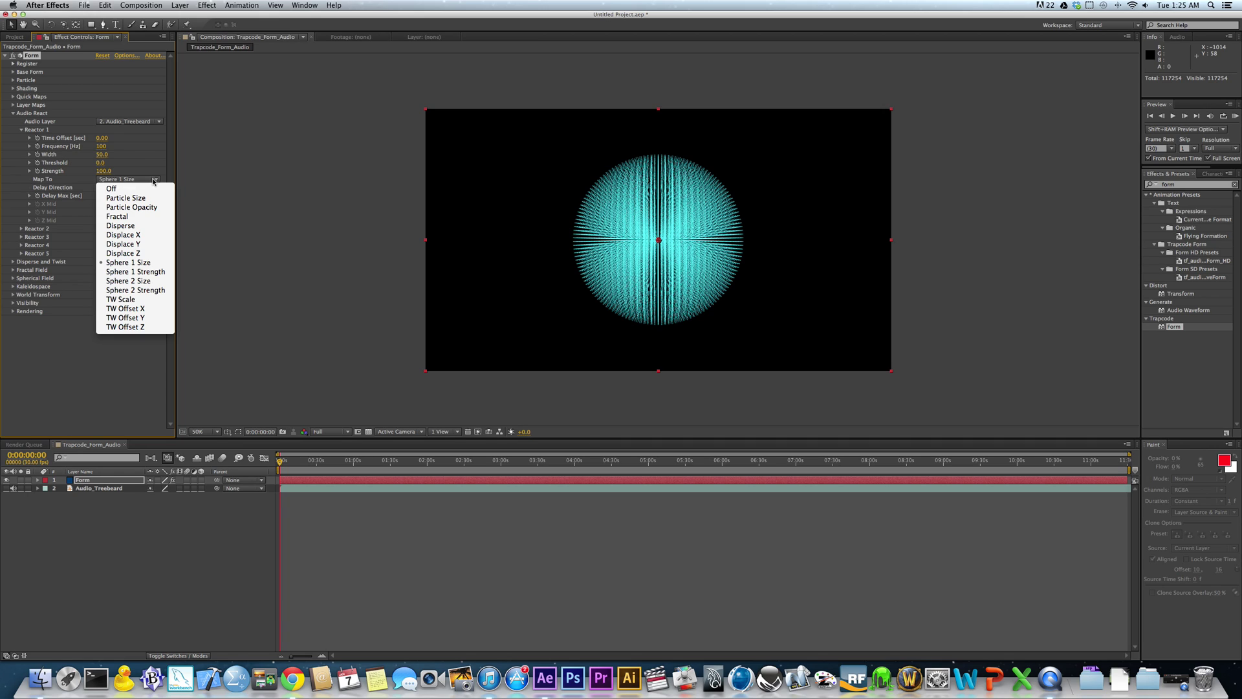
Step: Set Reactor 1's Delay Direction to Z Outwards, keeping the single-view layout
click(154, 180)
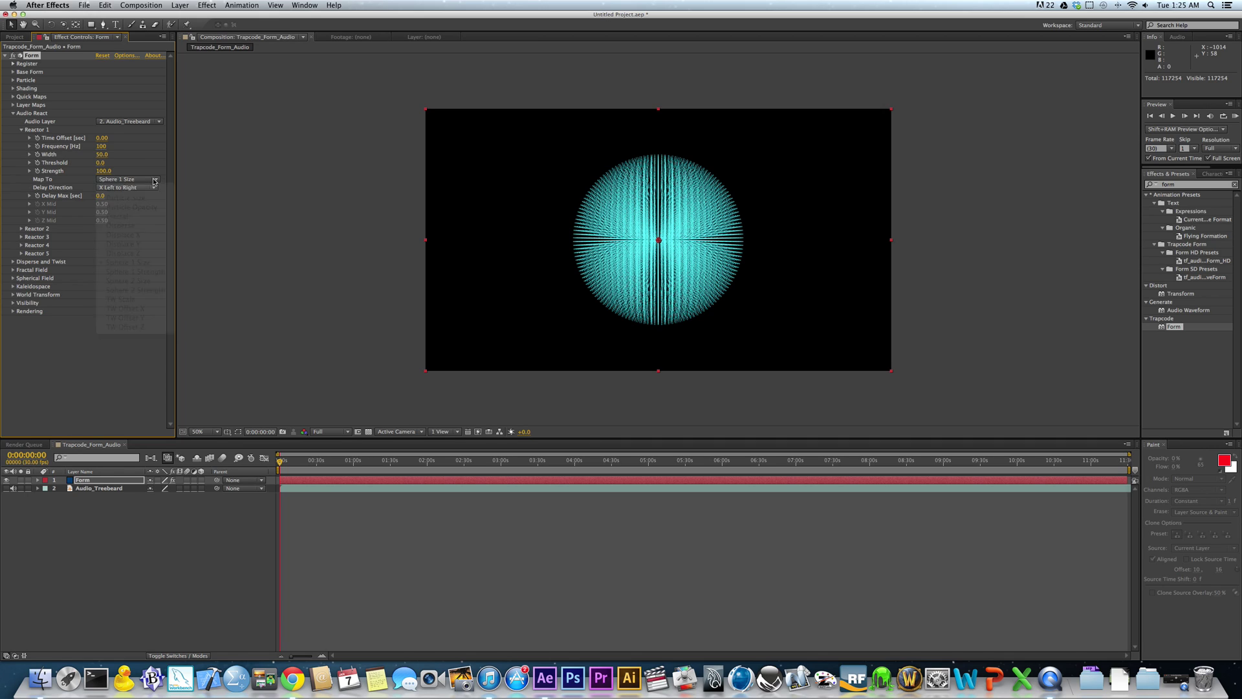
click(113, 188)
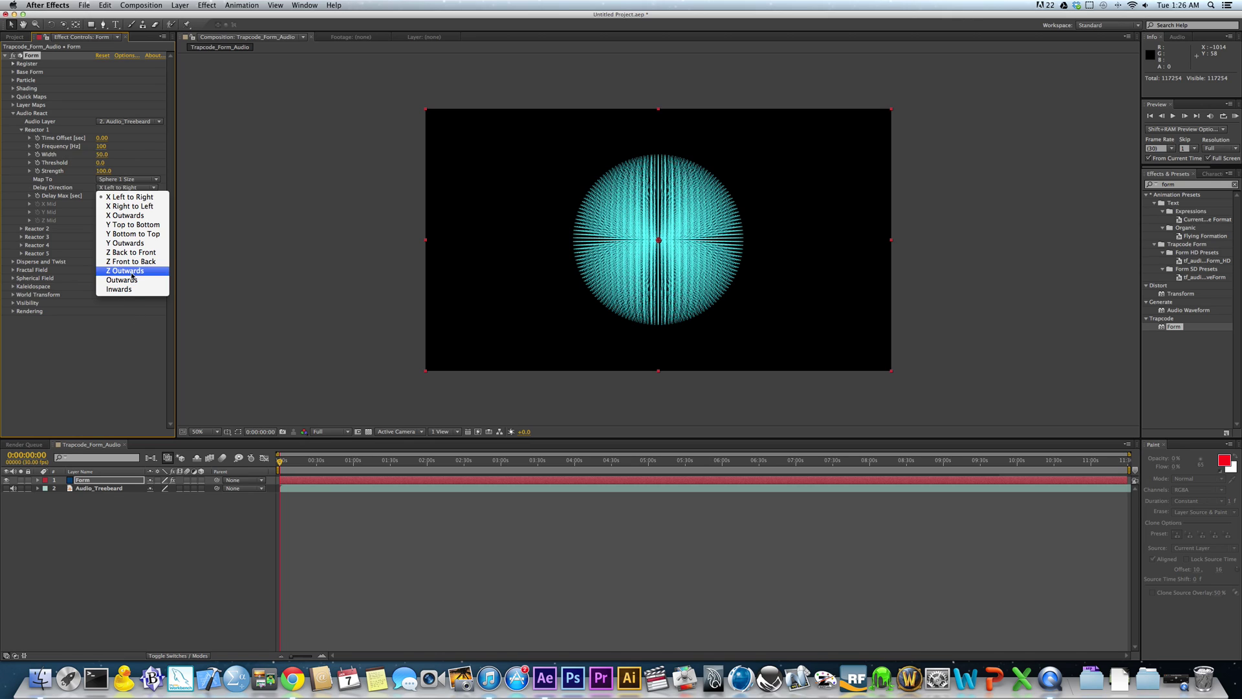
click(132, 273)
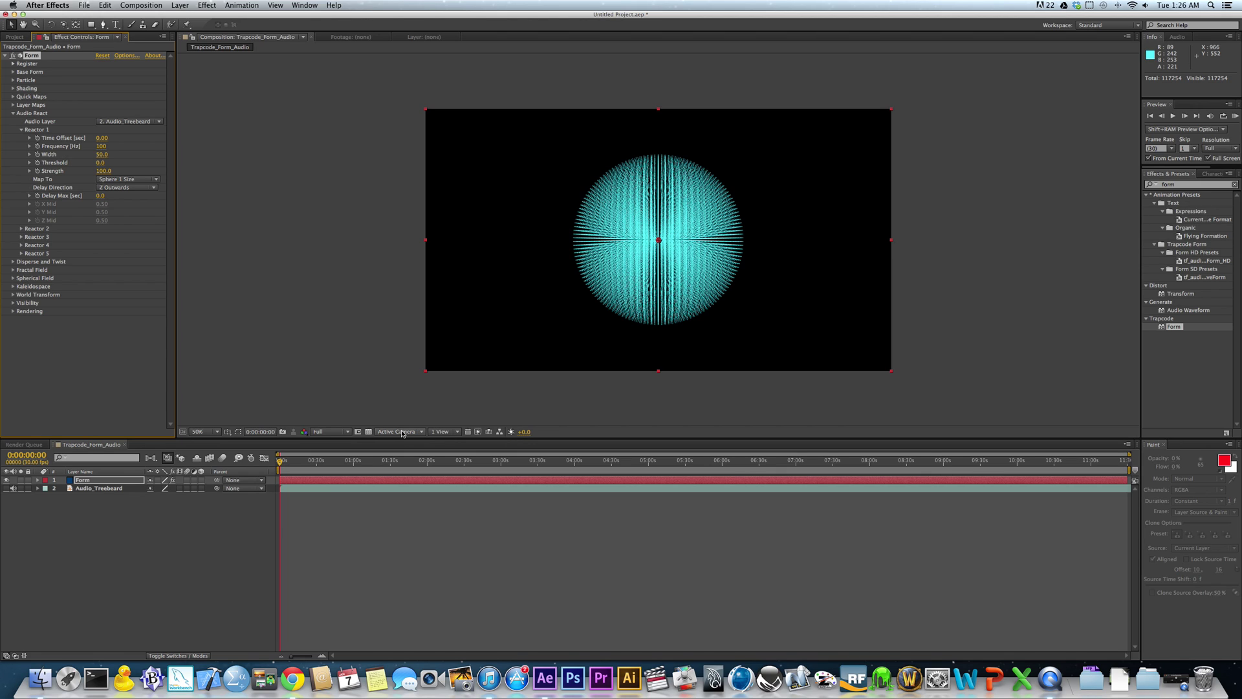
click(440, 432)
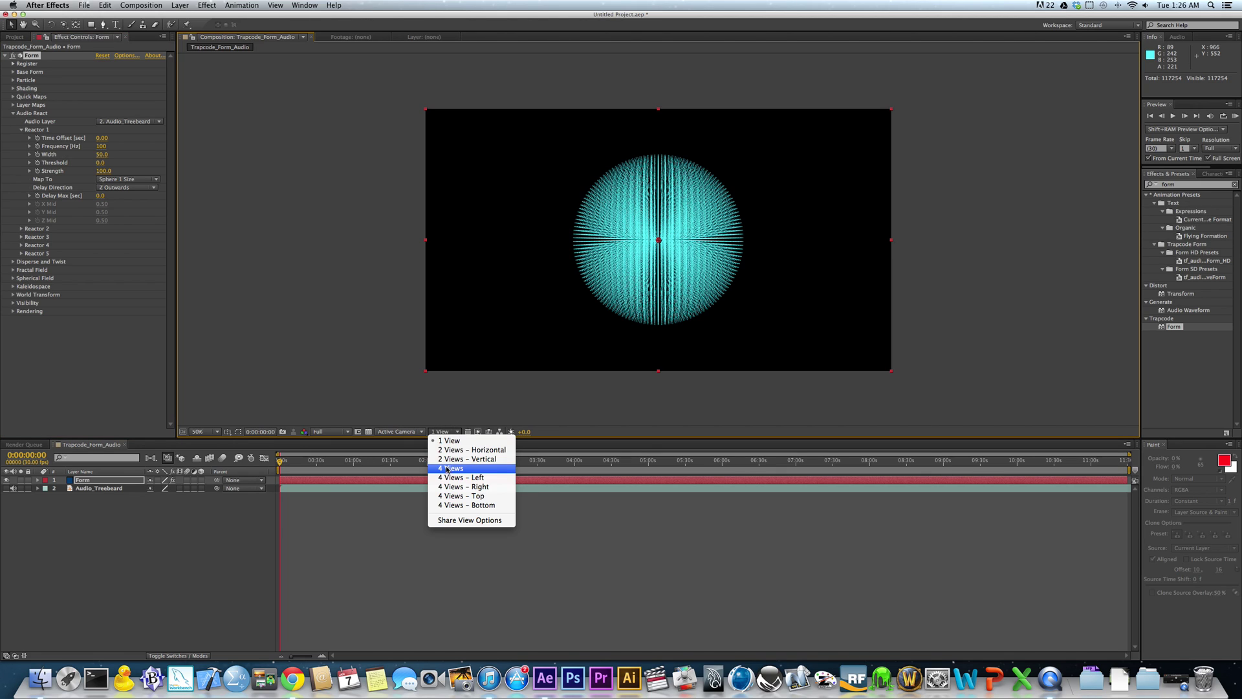
click(415, 437)
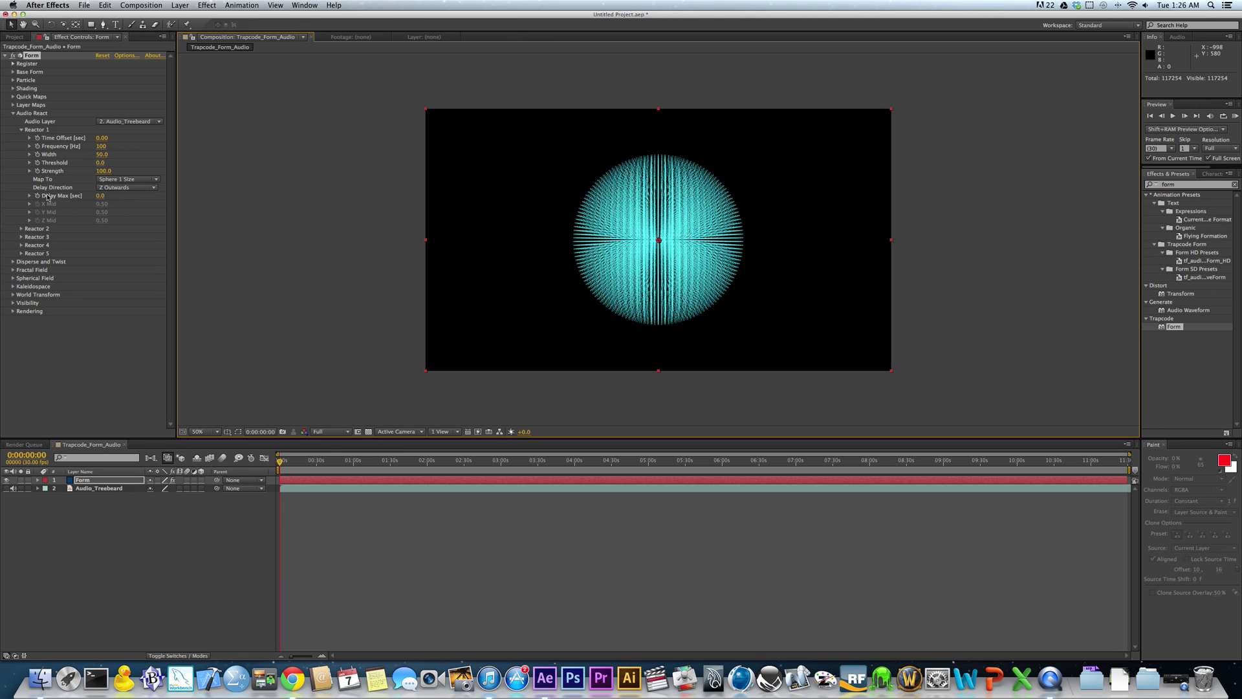
Step: Map Reactor 2 to Particle Size, leaving its Delay Direction at X Left to Right
click(22, 229)
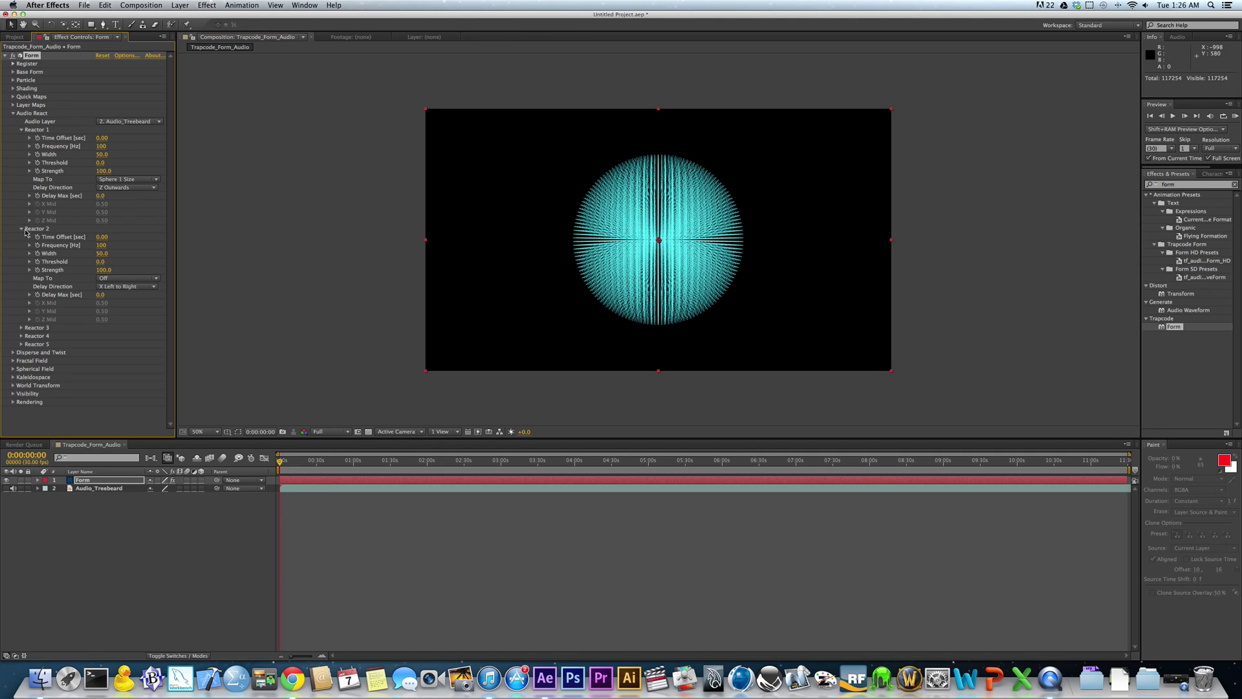
click(123, 279)
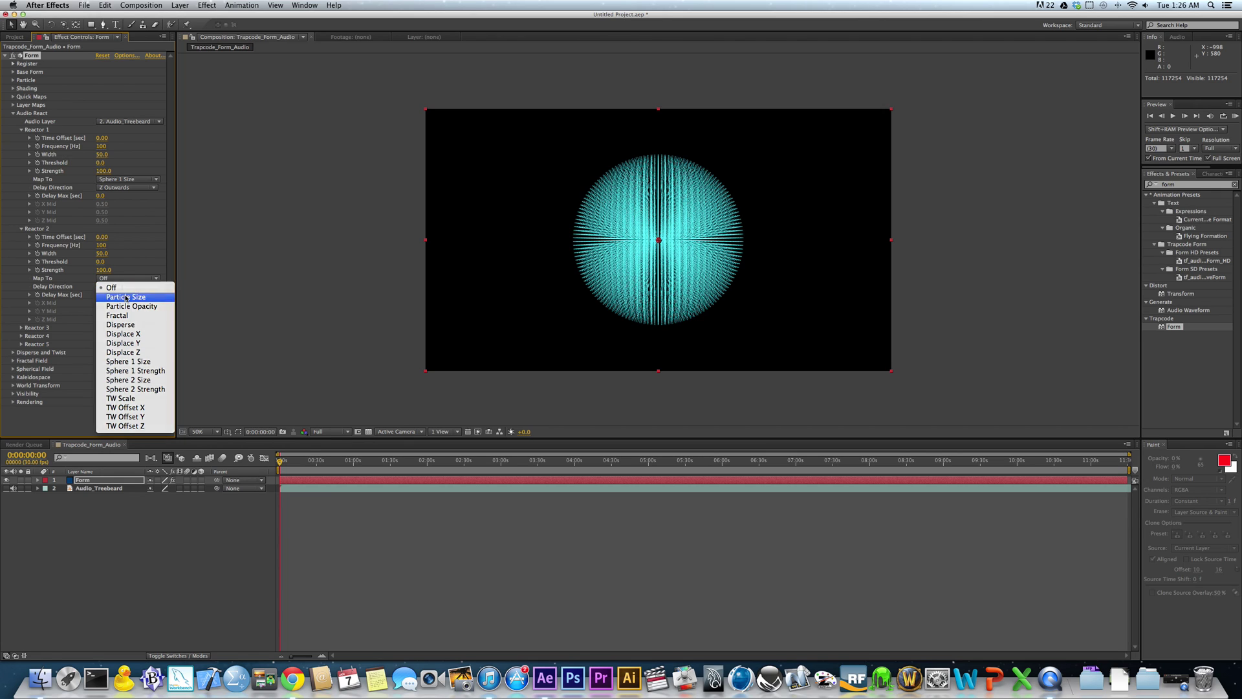
click(129, 295)
click(129, 286)
click(129, 288)
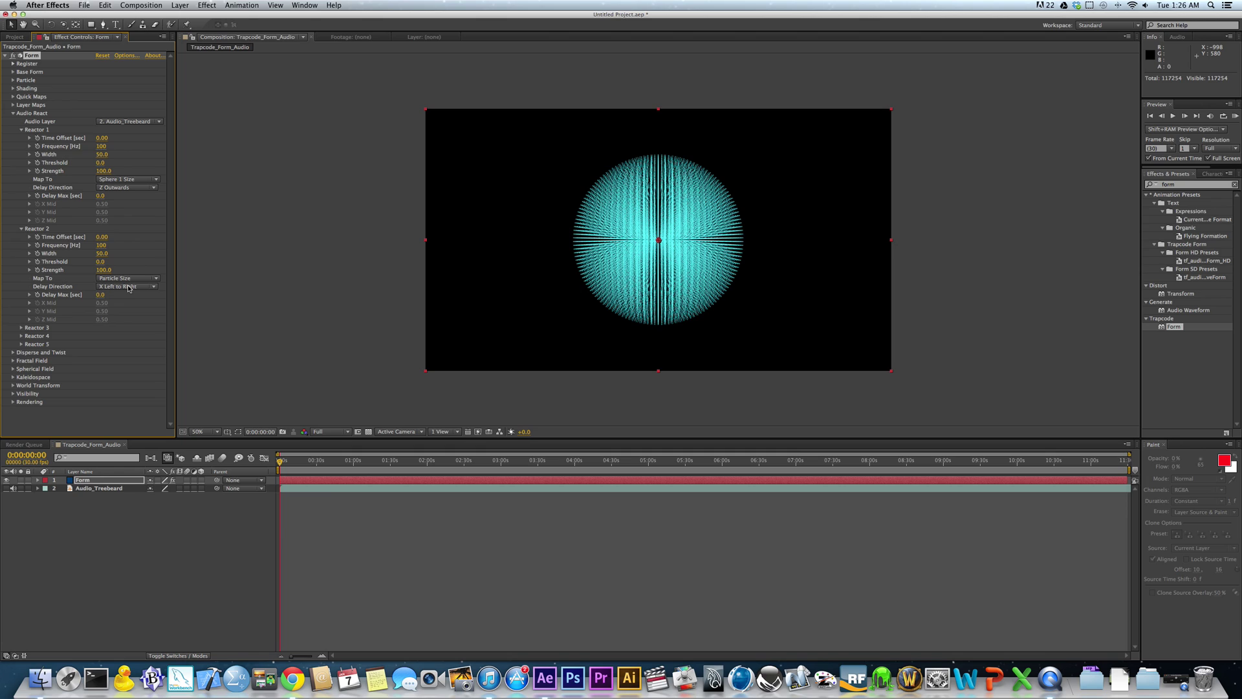
click(14, 369)
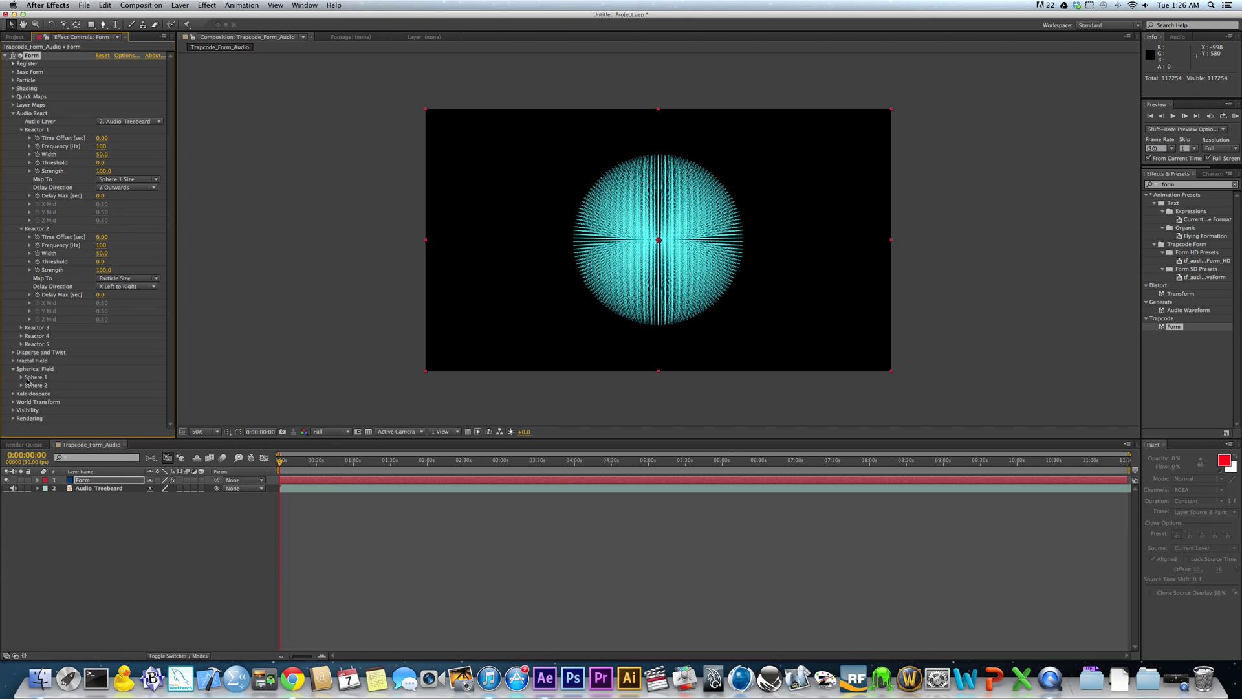
Step: Scrub Spherical Field Sphere 1 to Strength 63 and Radius 480
click(22, 377)
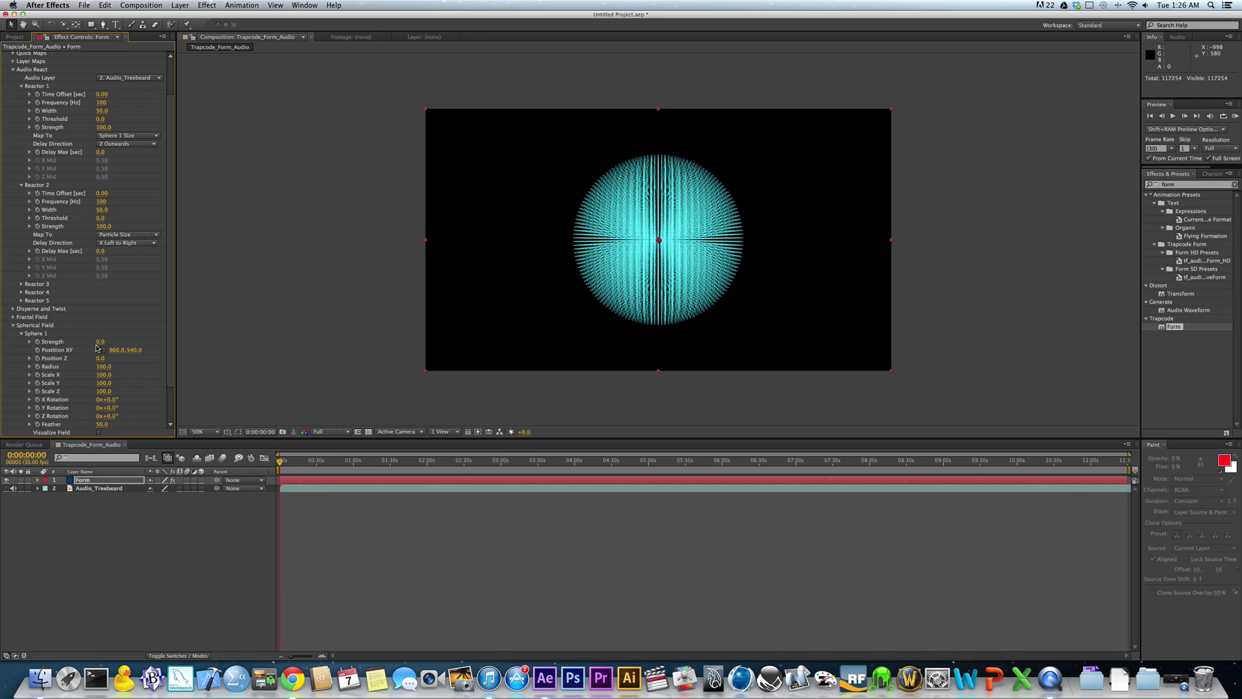
drag(99, 343, 132, 349)
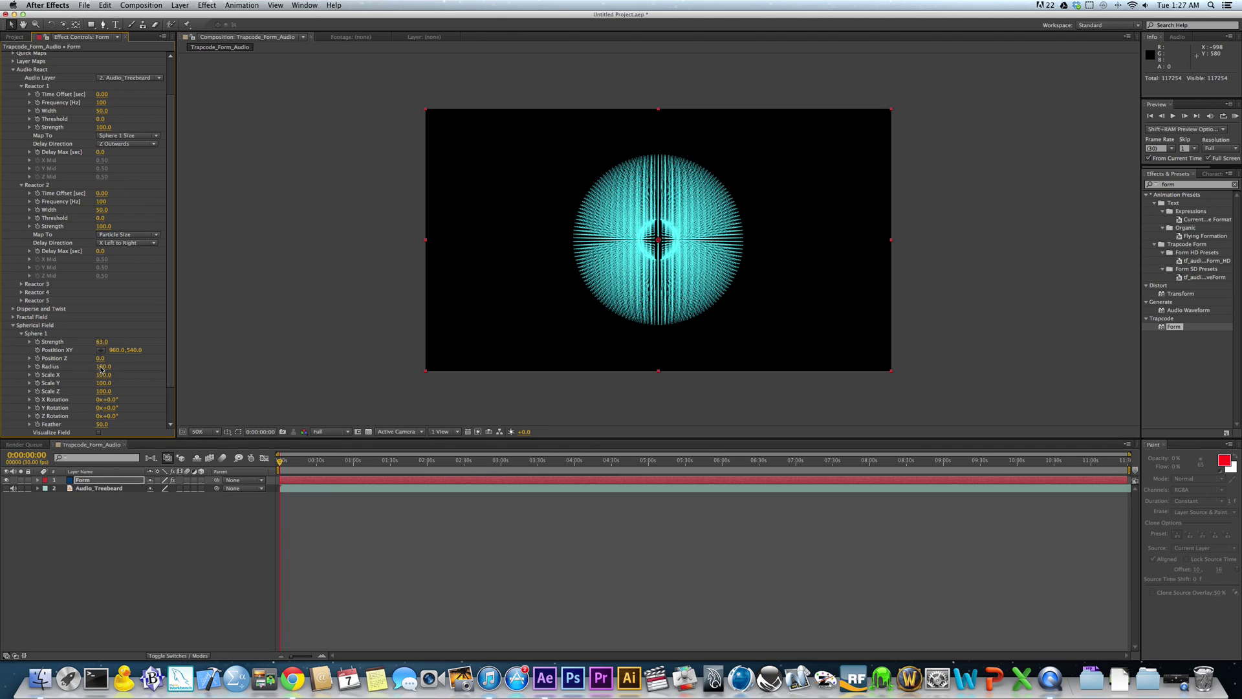
drag(102, 370, 114, 366)
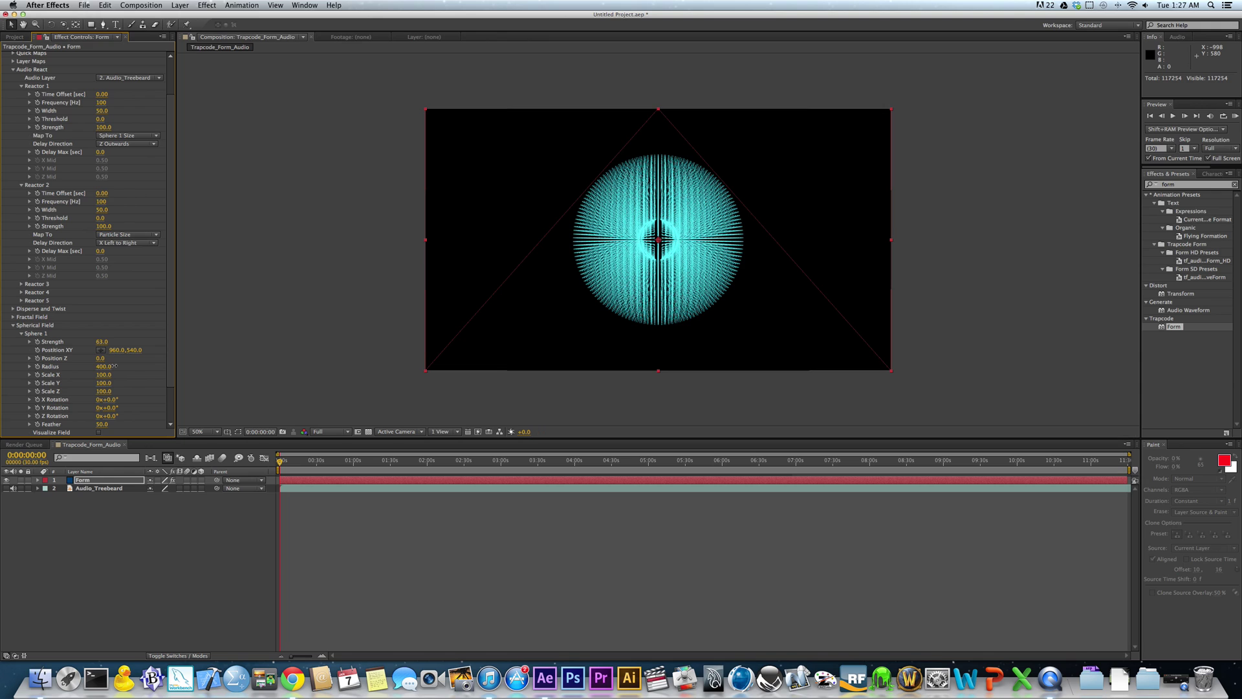
drag(115, 366, 121, 366)
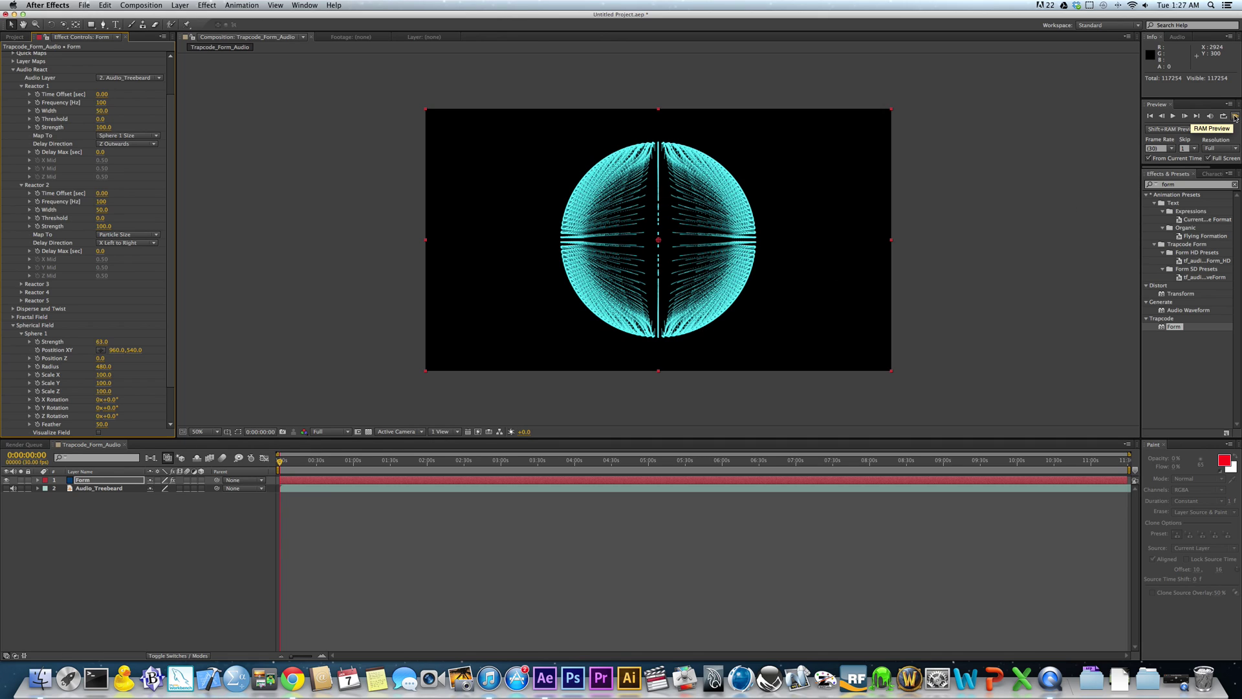
Step: With Audio_Treebeard selected, RAM-preview the Trapcode_Form_Audio comp with sound, then stop it
click(284, 489)
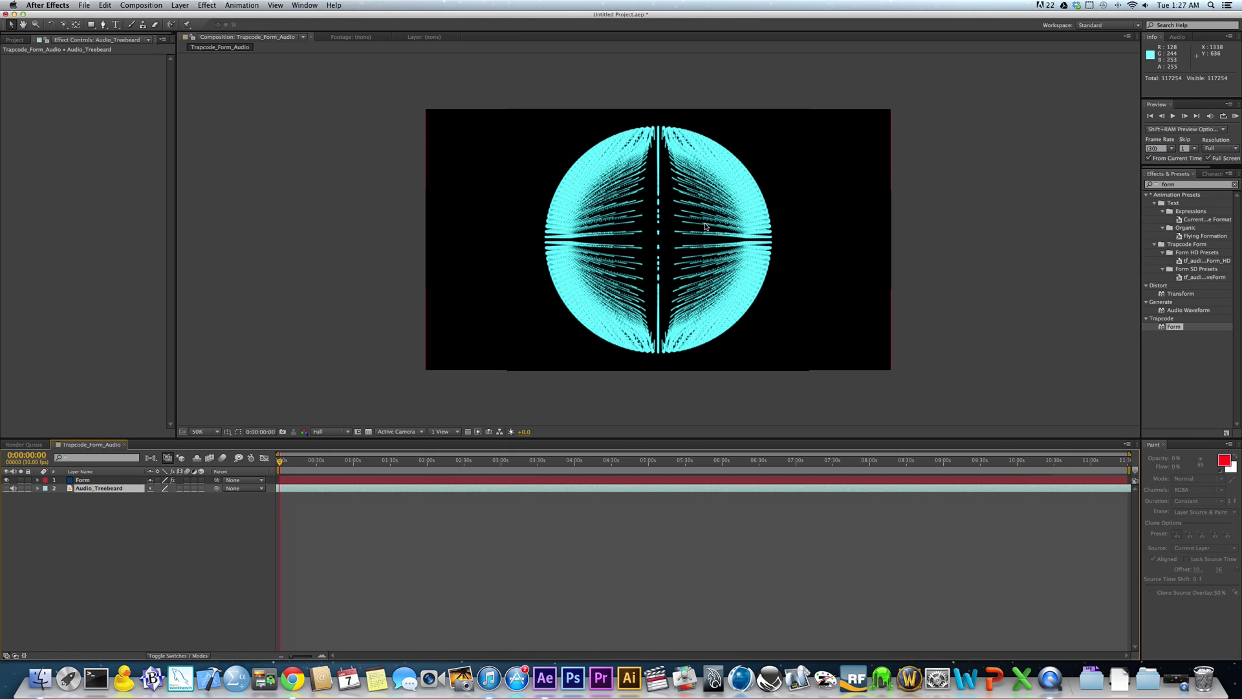
click(1236, 116)
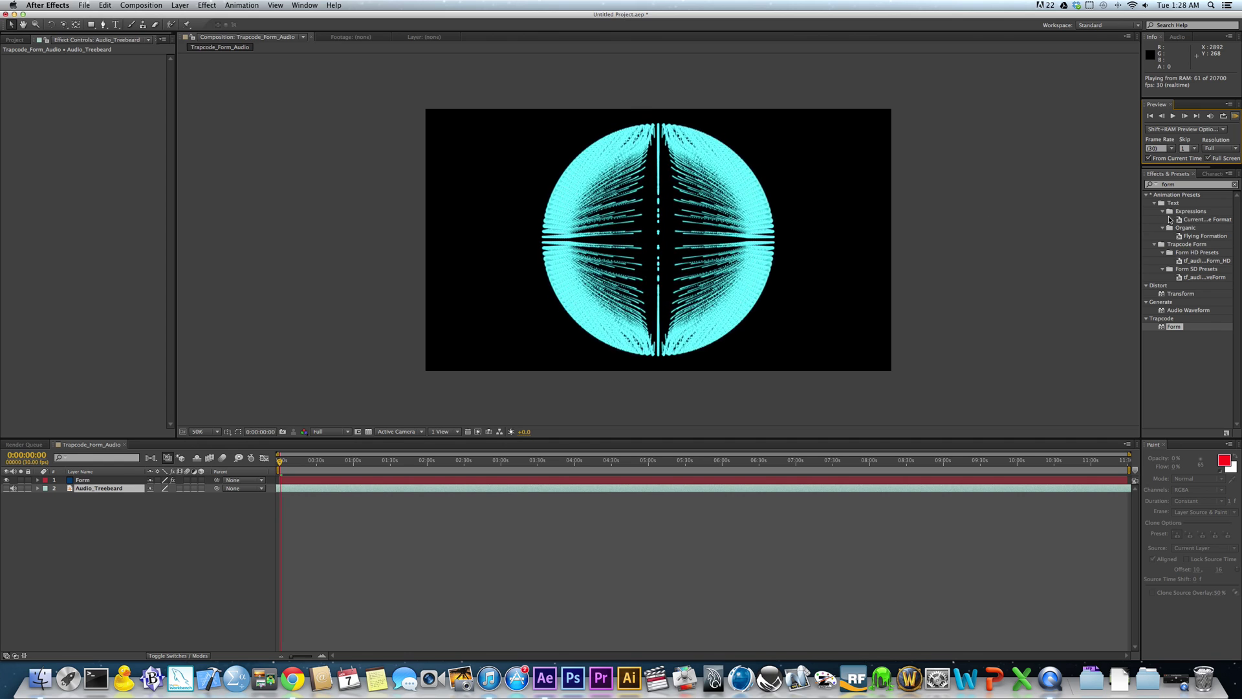
key(space)
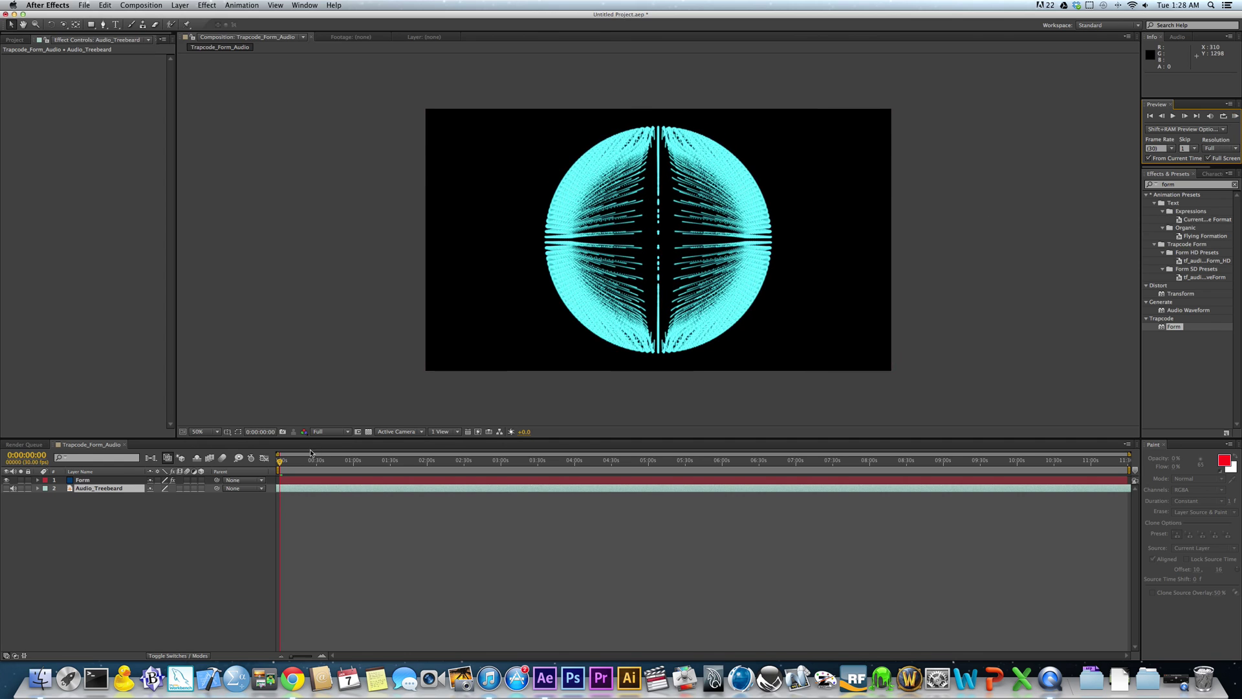
Step: Scrub to about 41 seconds and back to frame 0, then show the Form layer's Effect Controls
drag(279, 463, 316, 467)
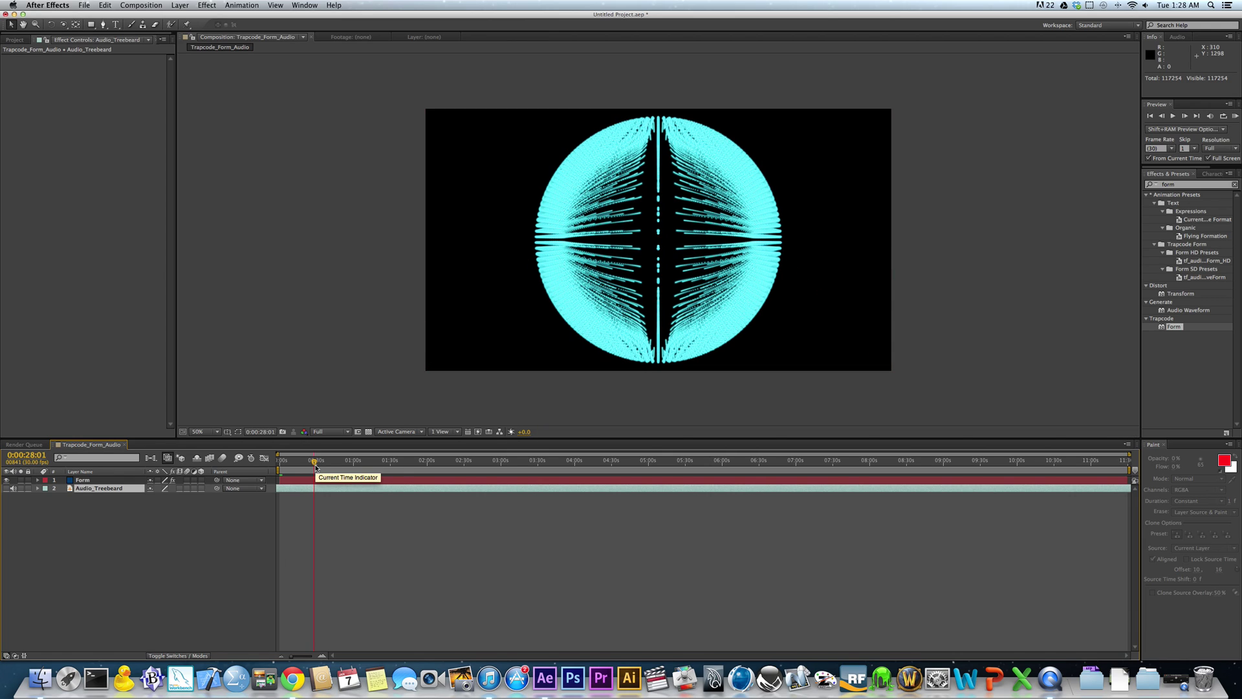
drag(315, 468, 280, 464)
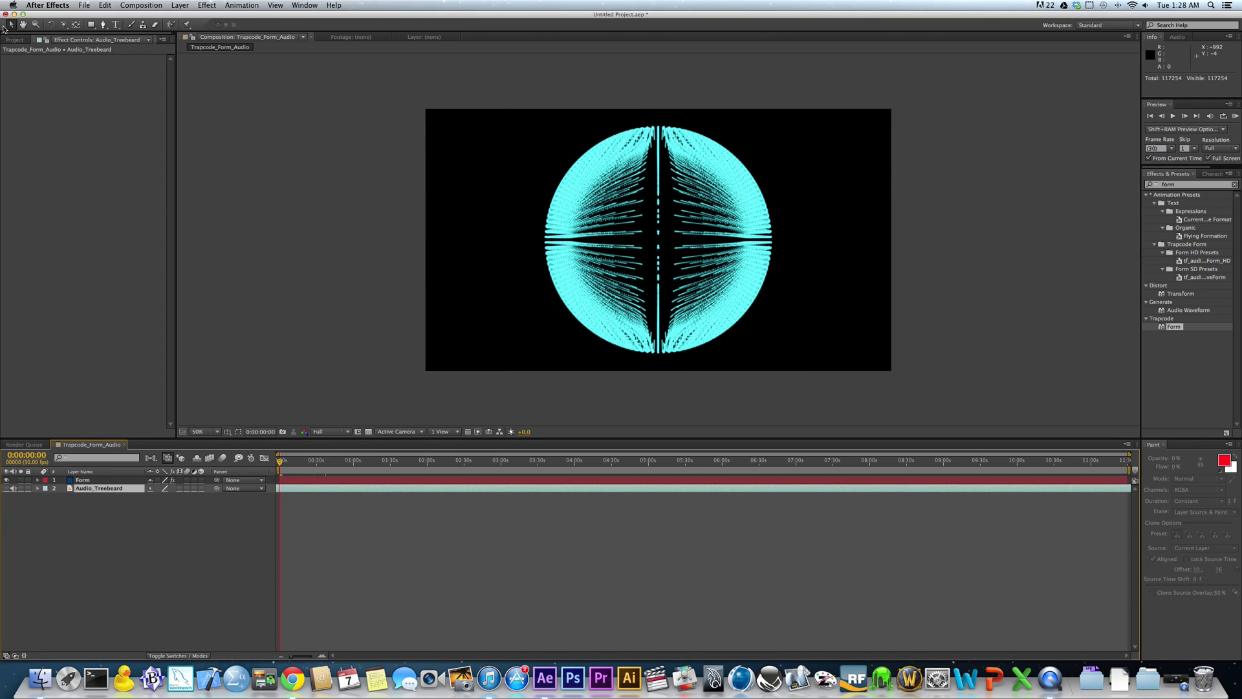
click(15, 39)
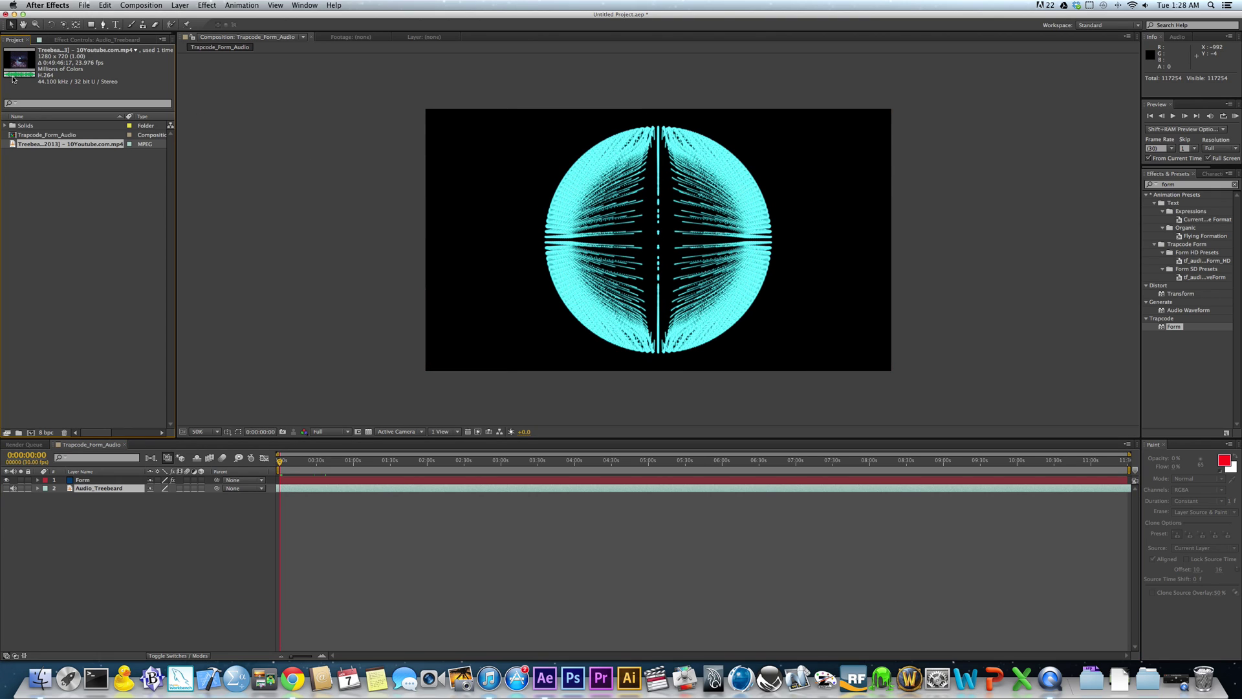
click(81, 480)
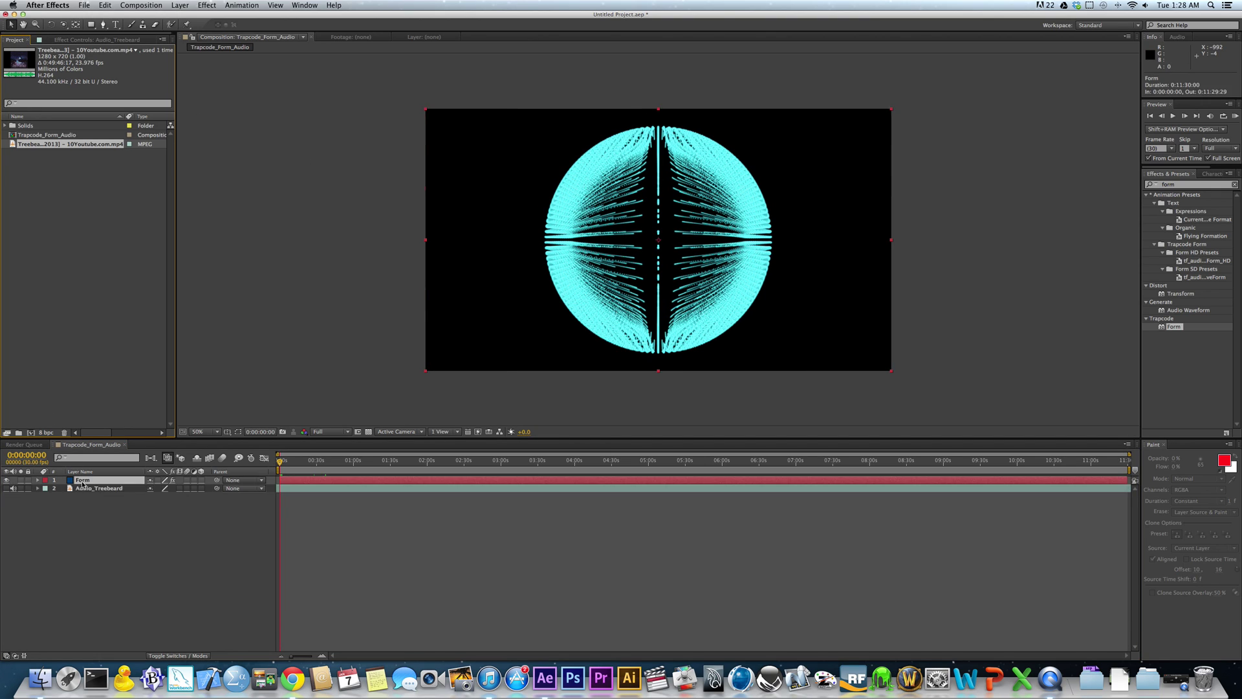
click(68, 38)
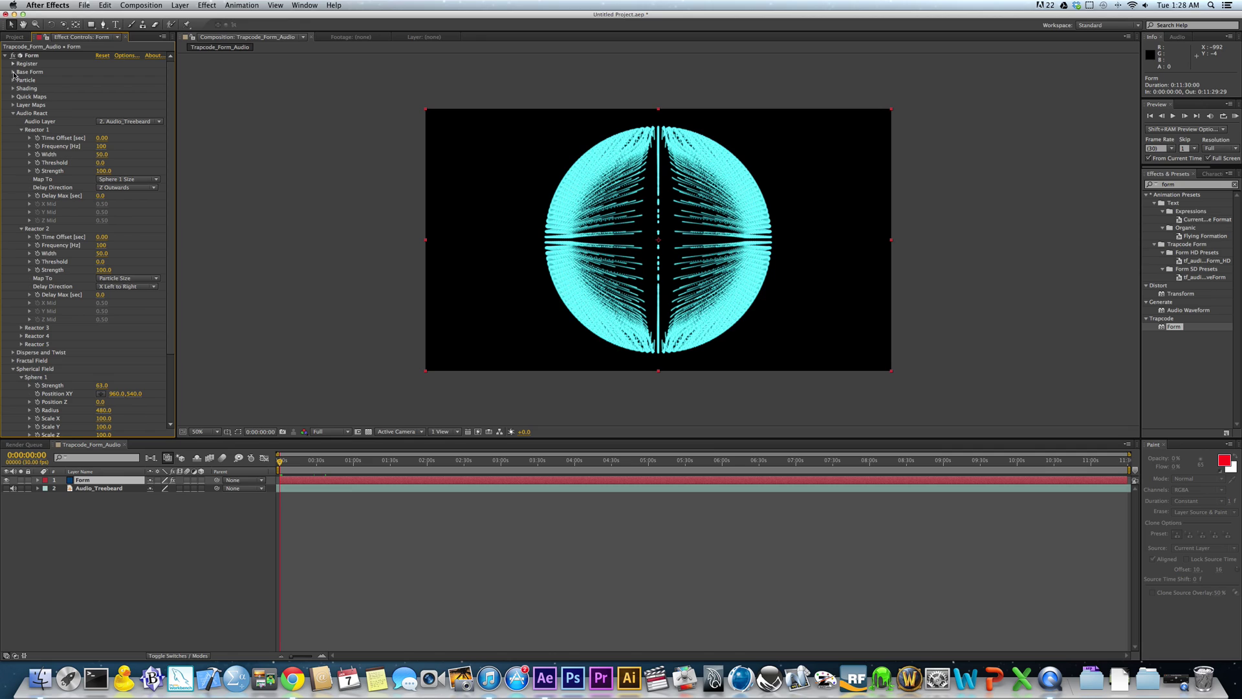
Step: Confirm Form's Base Form shape remains Sphere – Layered
click(13, 72)
click(115, 81)
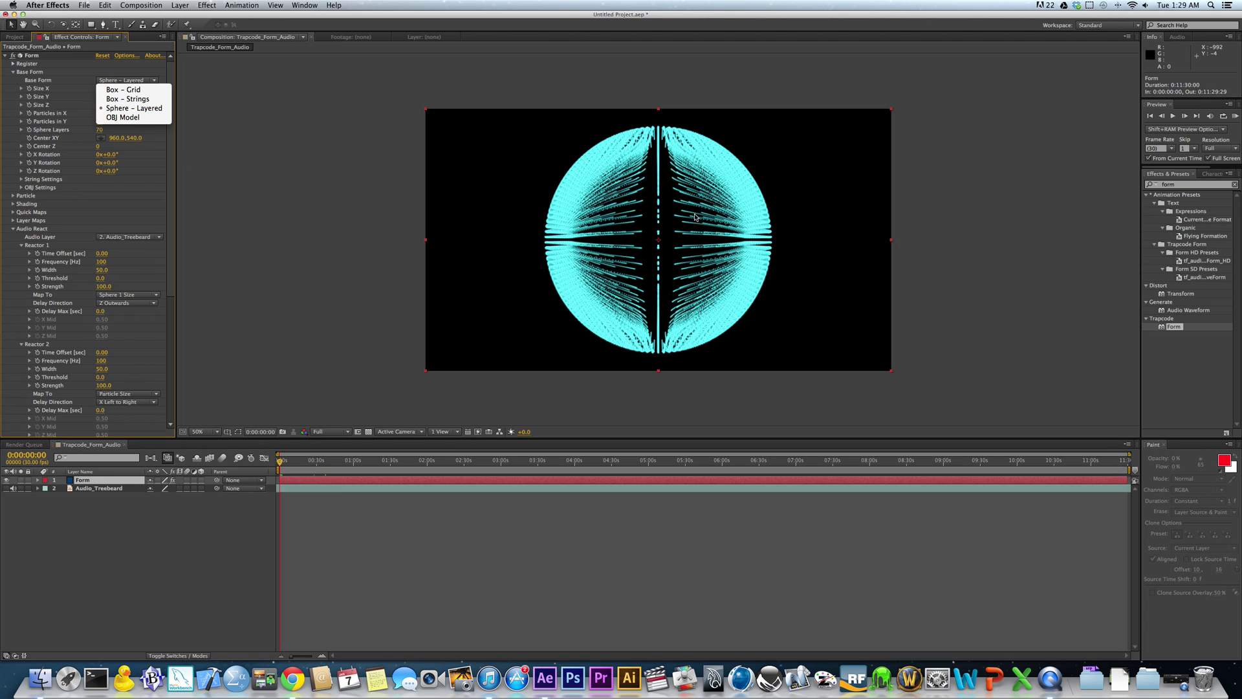
click(247, 204)
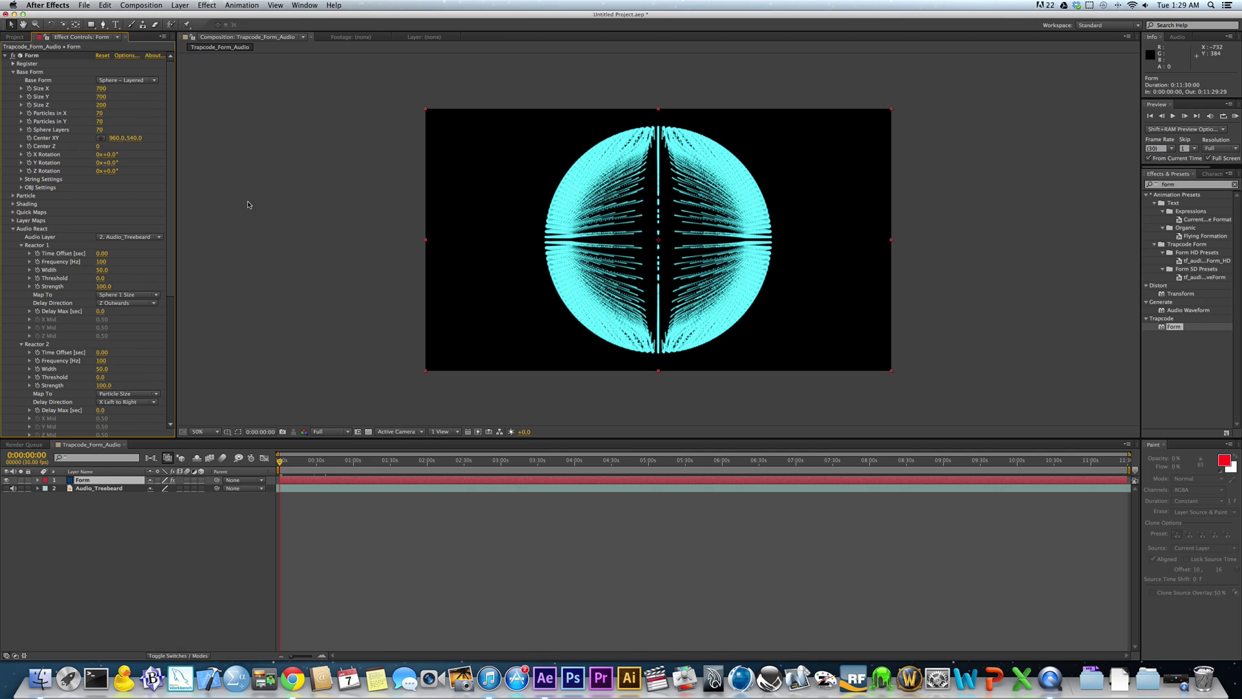
Step: Collapse the Audio React, Base Form and Spherical Field groups
scroll(118, 252, down, 5)
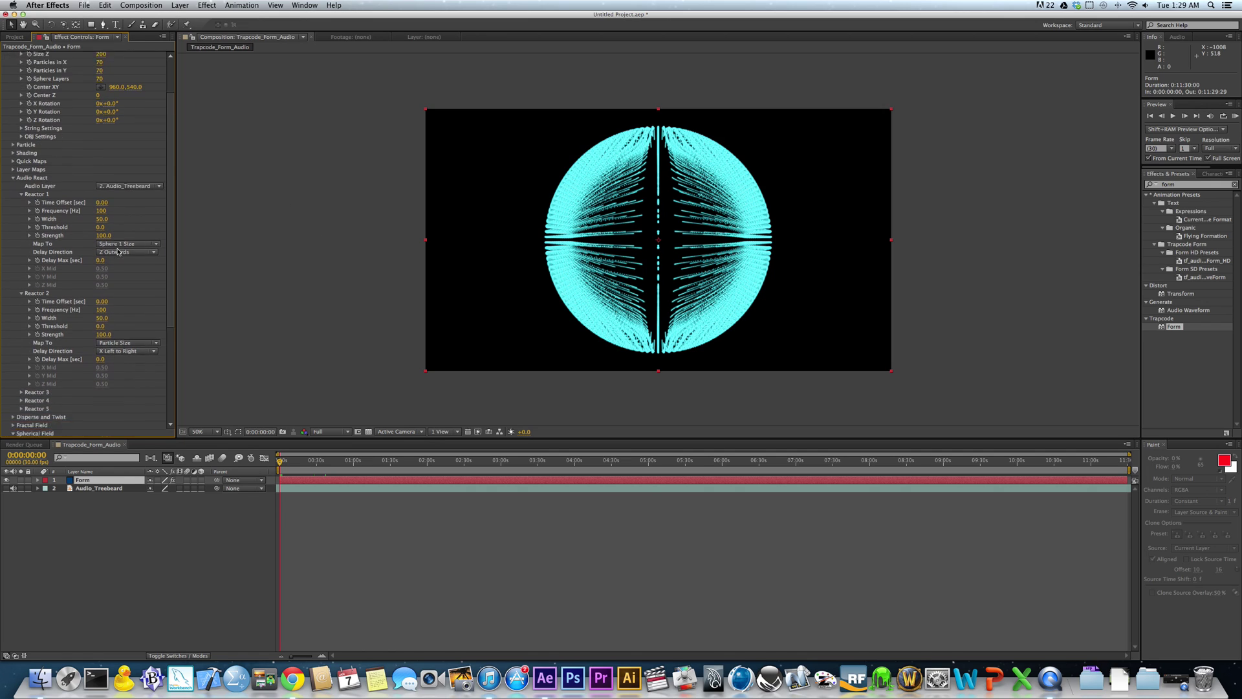
click(13, 160)
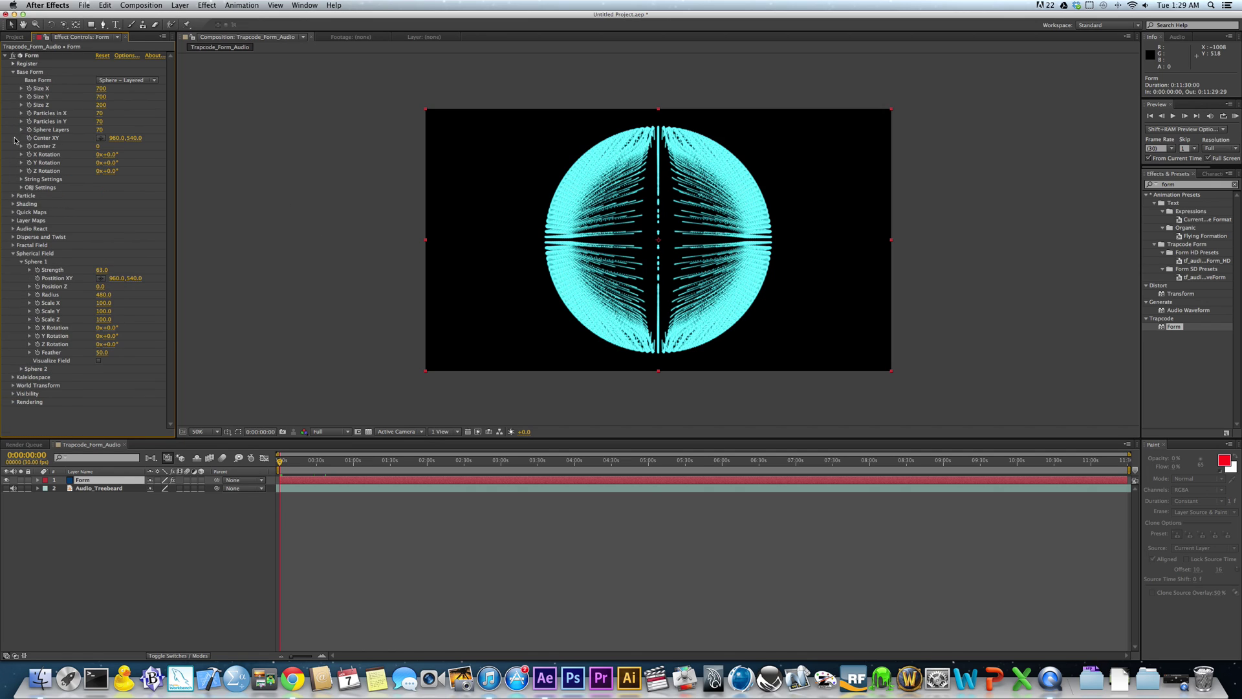
click(13, 72)
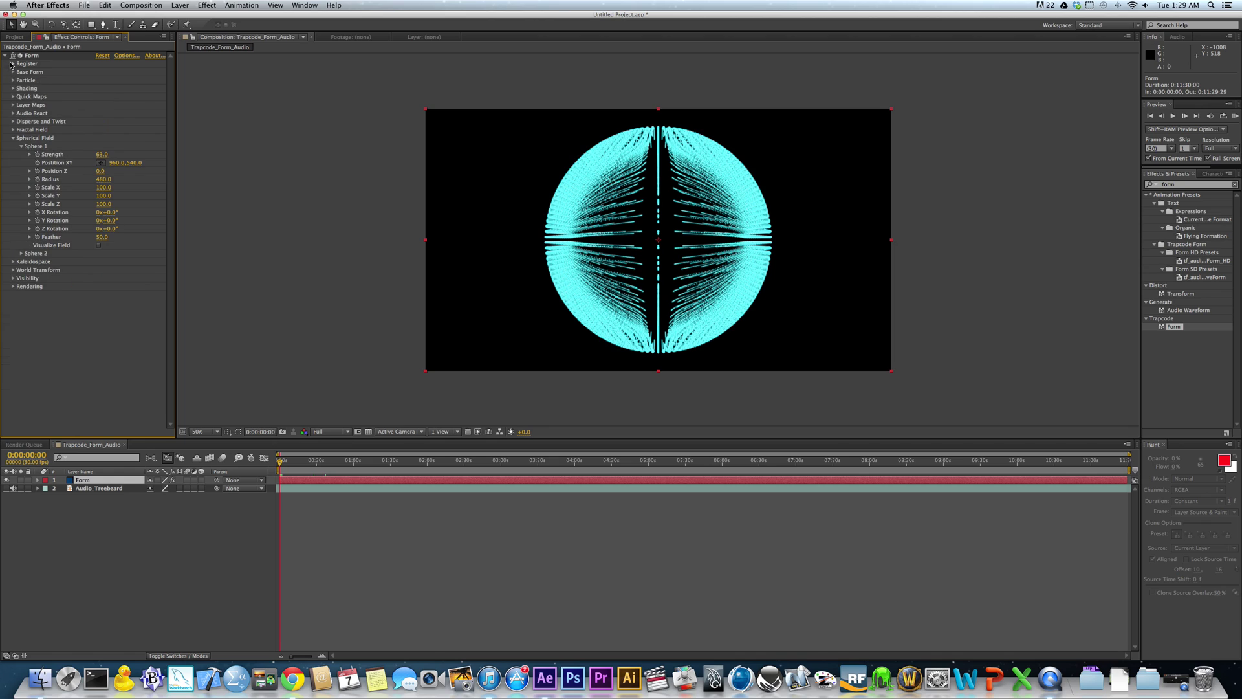
click(13, 138)
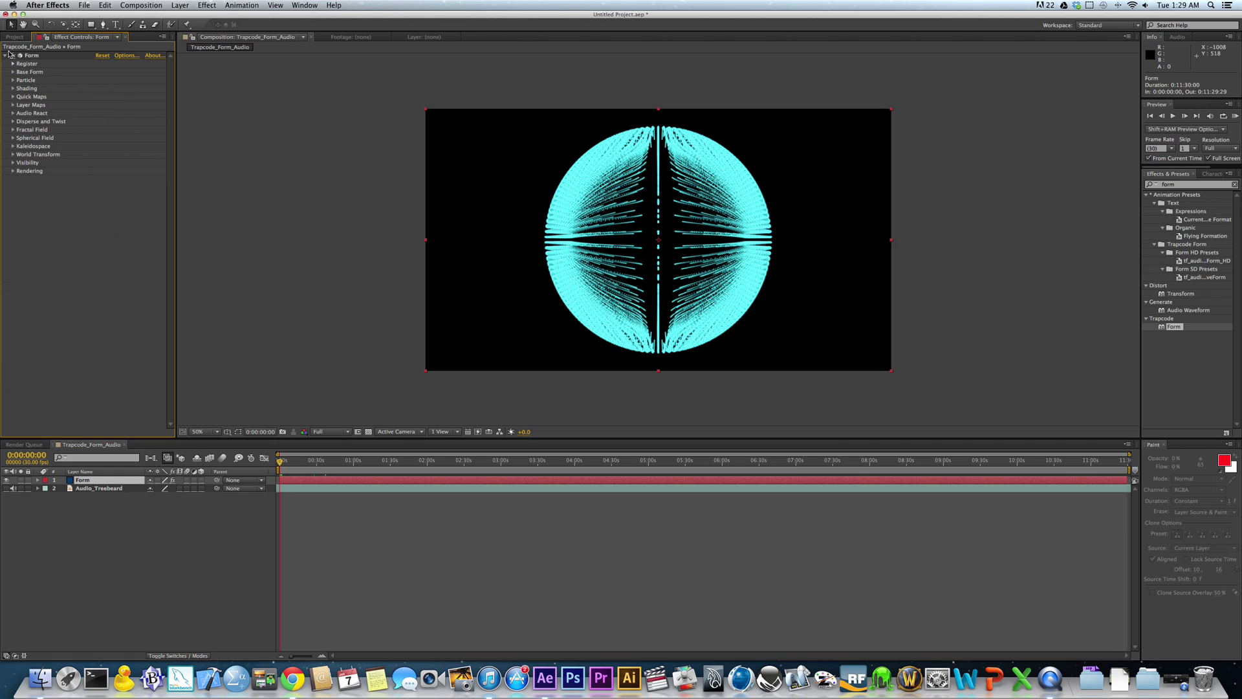
Step: Turn off the Form layer's visibility and create a new solid named Optical_Flare
click(7, 480)
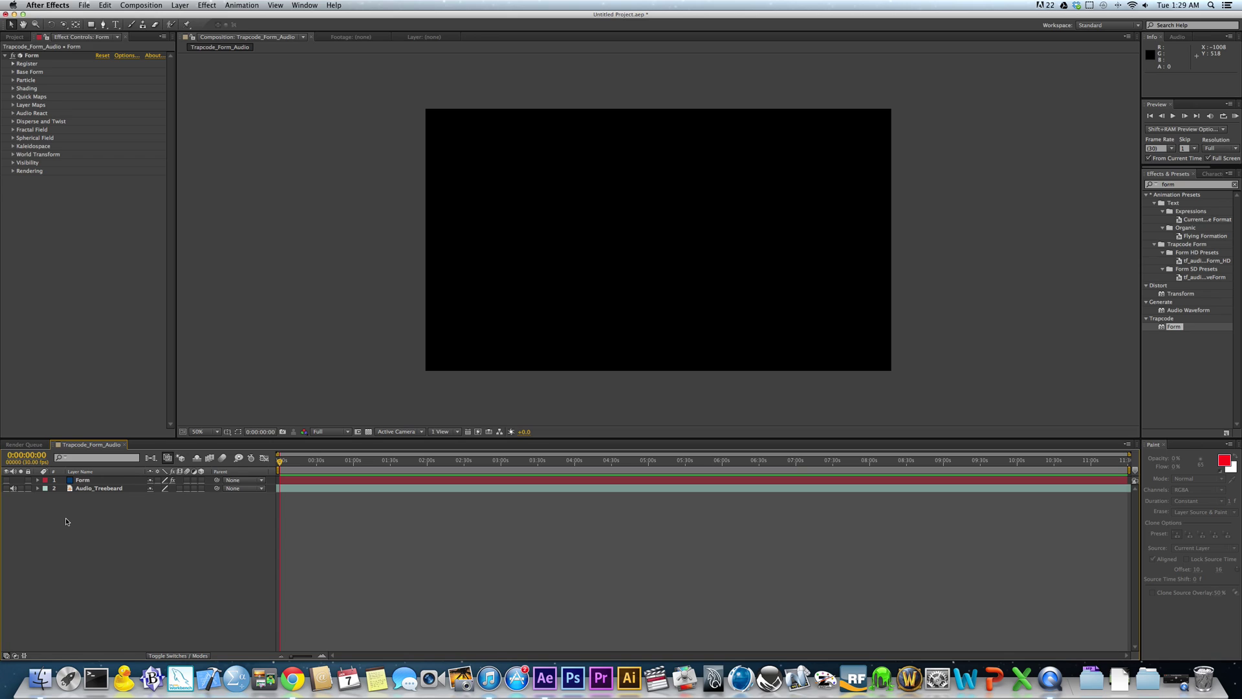
key(super+y)
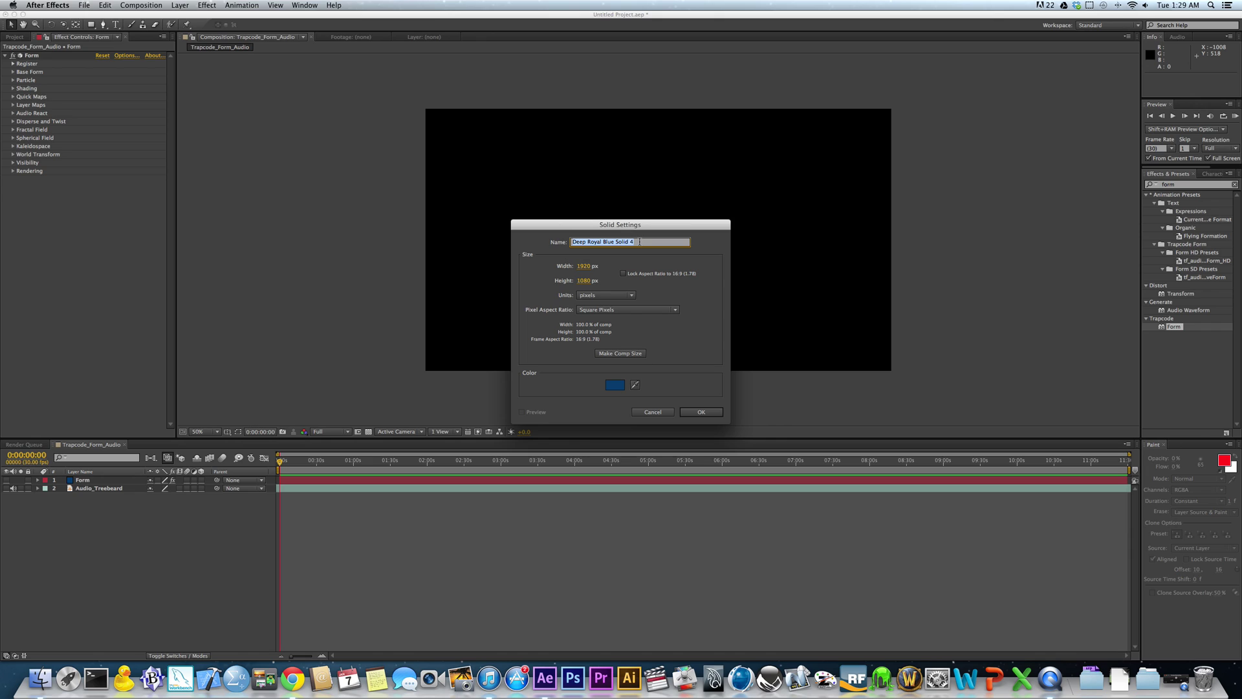
text(Optical_Flare)
key(Return)
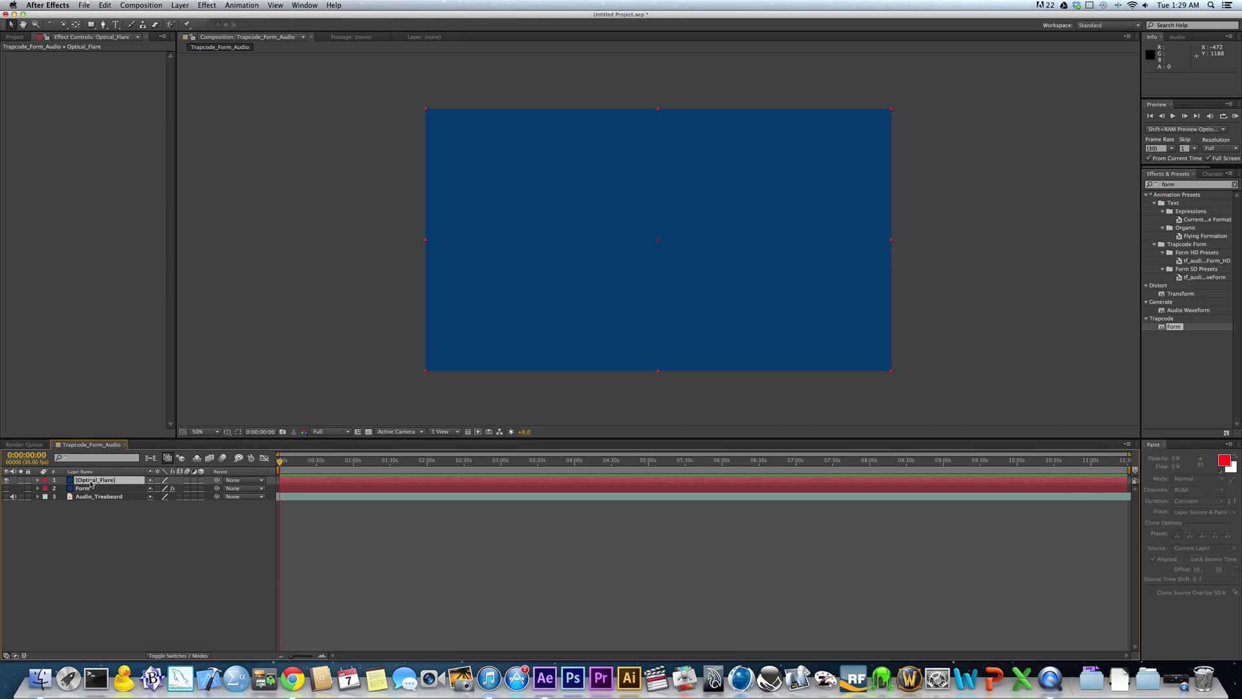
Step: Search Effects & Presets for 'optical' and drop Optical Flares onto the Optical_Flare solid
click(1189, 186)
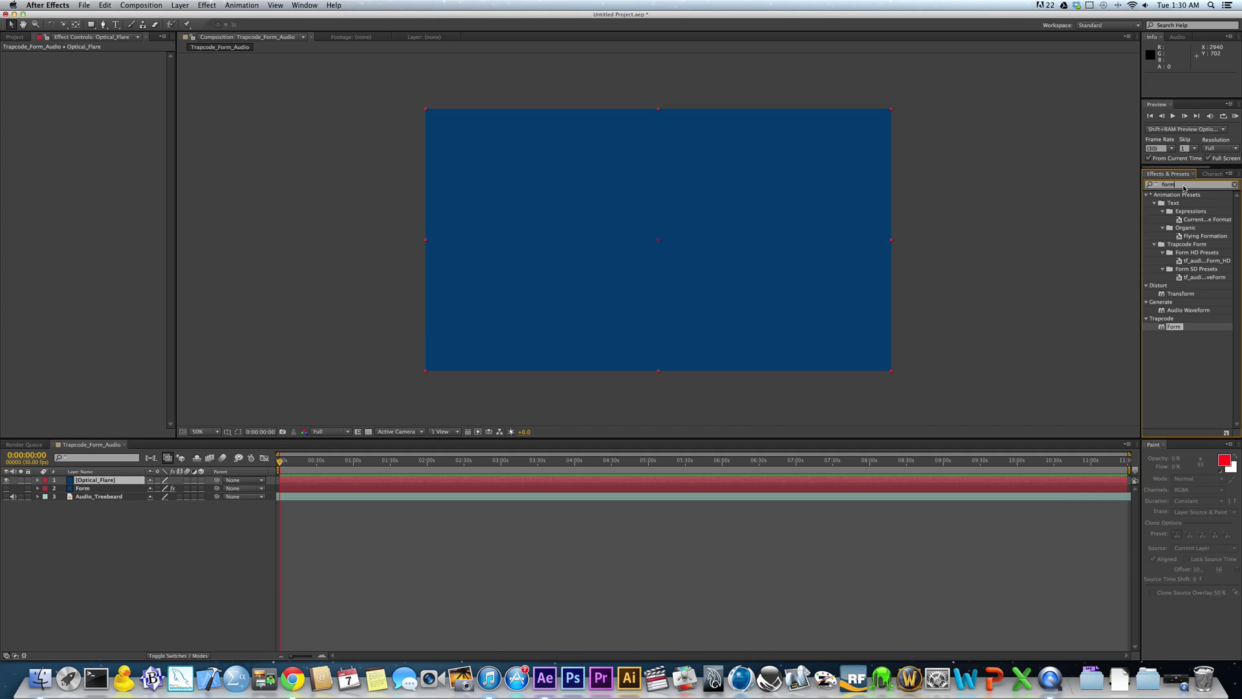
text(optica)
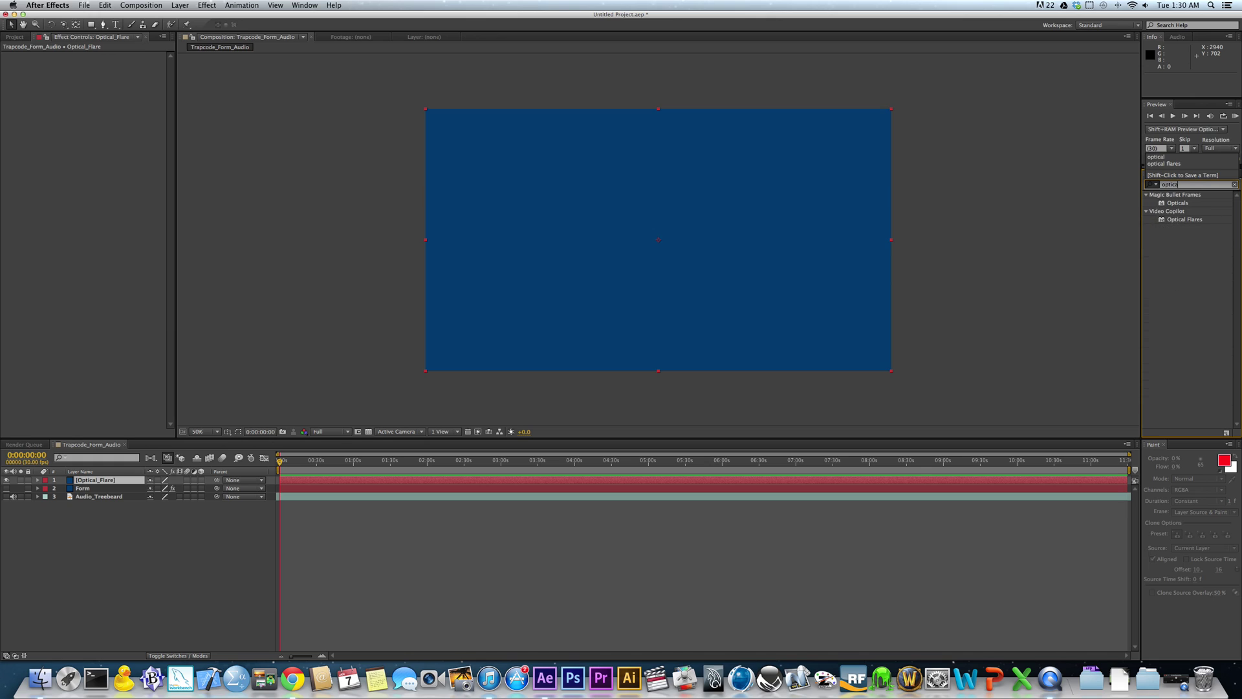
text(l_F)
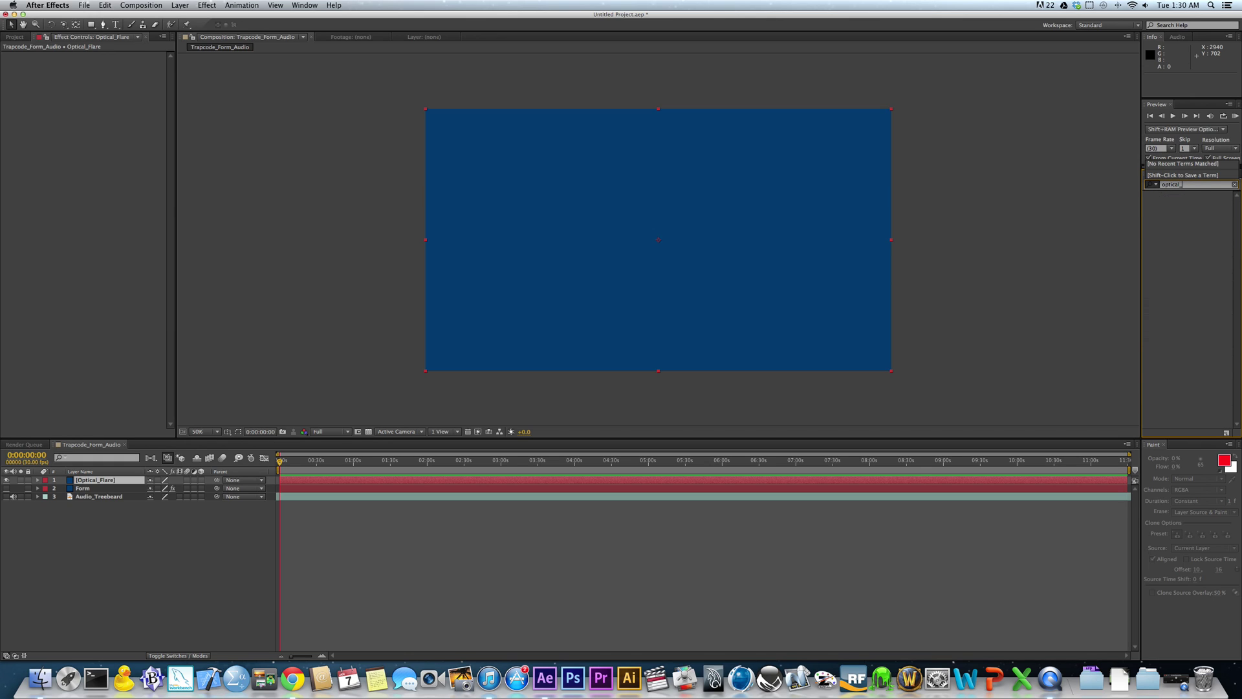
key(BackSpace)
drag(1184, 219, 61, 65)
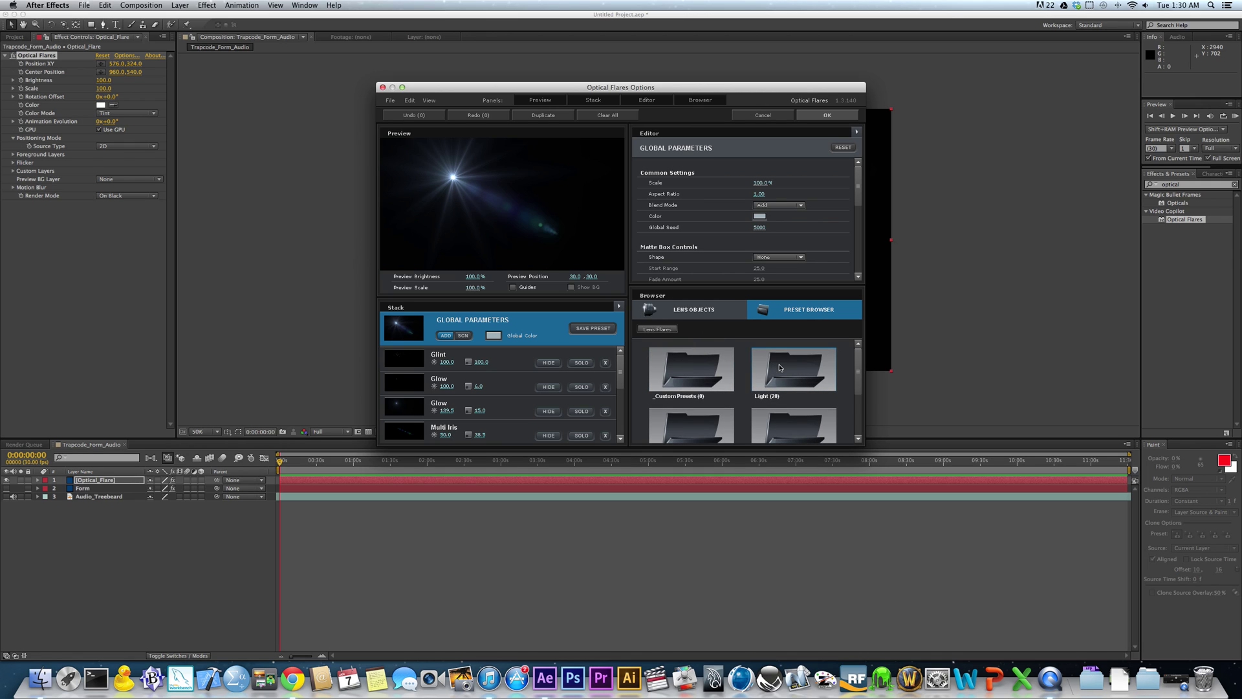
Step: Browse the Natural Flares preset folder, then return to the top-level presets
scroll(780, 370, down, 3)
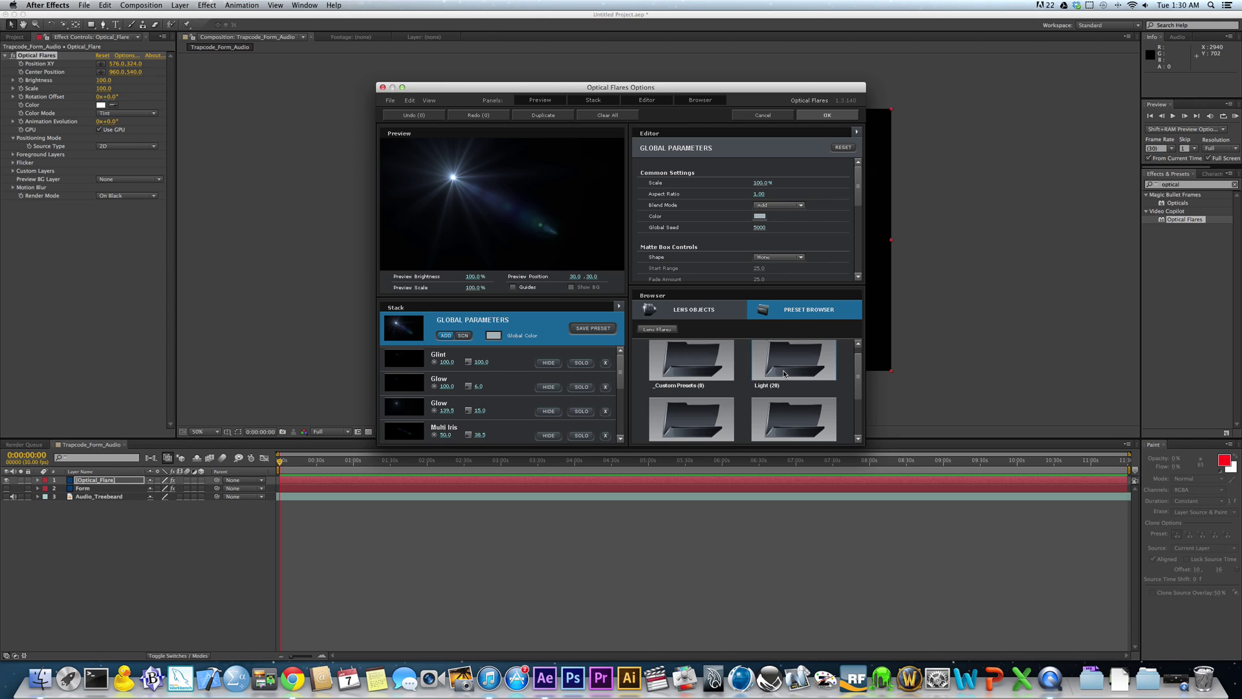
double_click(784, 373)
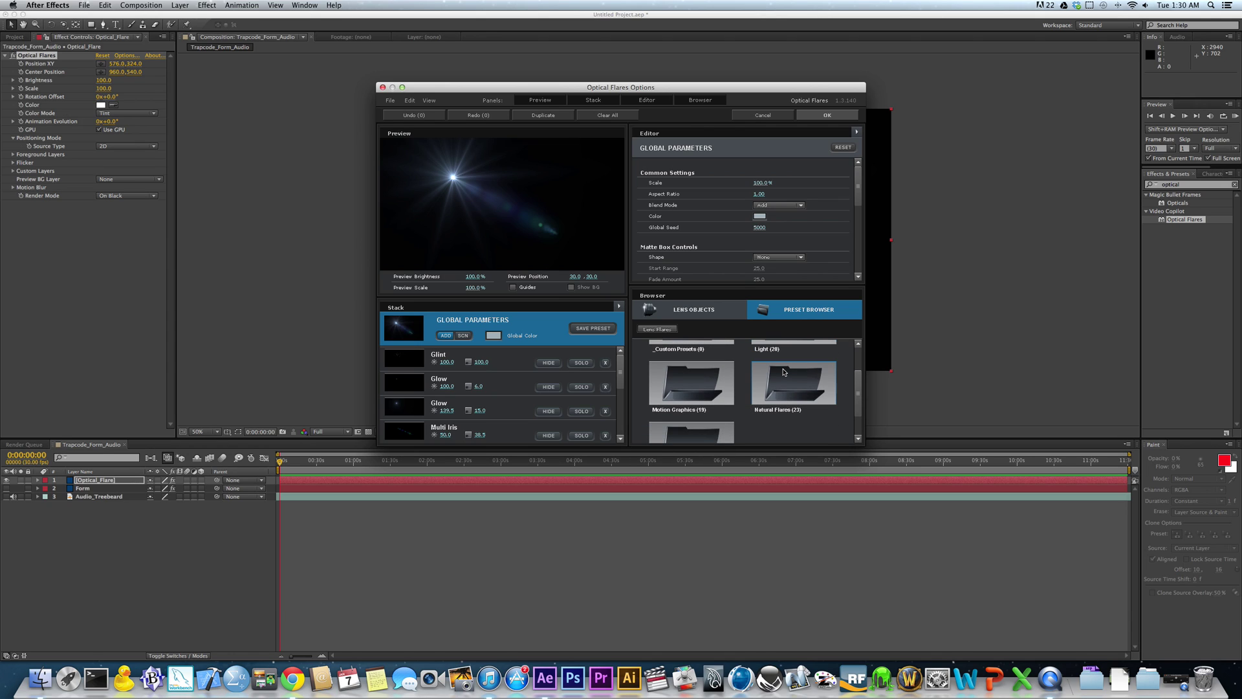
scroll(785, 379, down, 5)
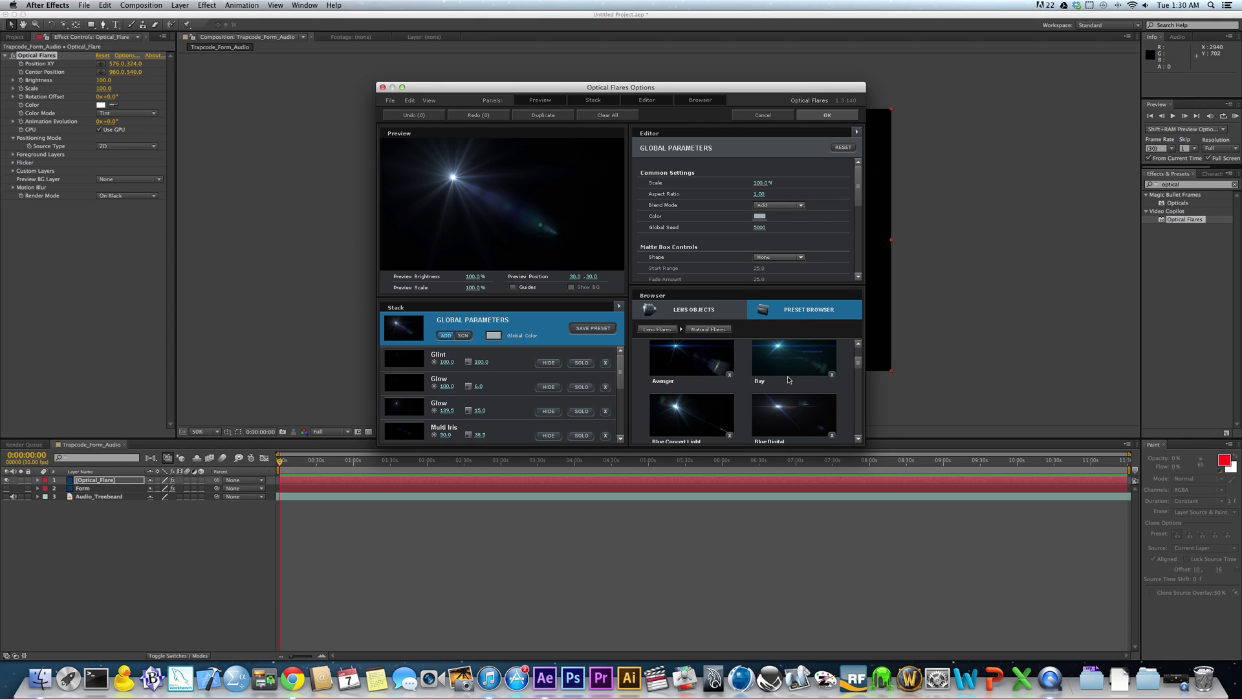
scroll(788, 382, down, 5)
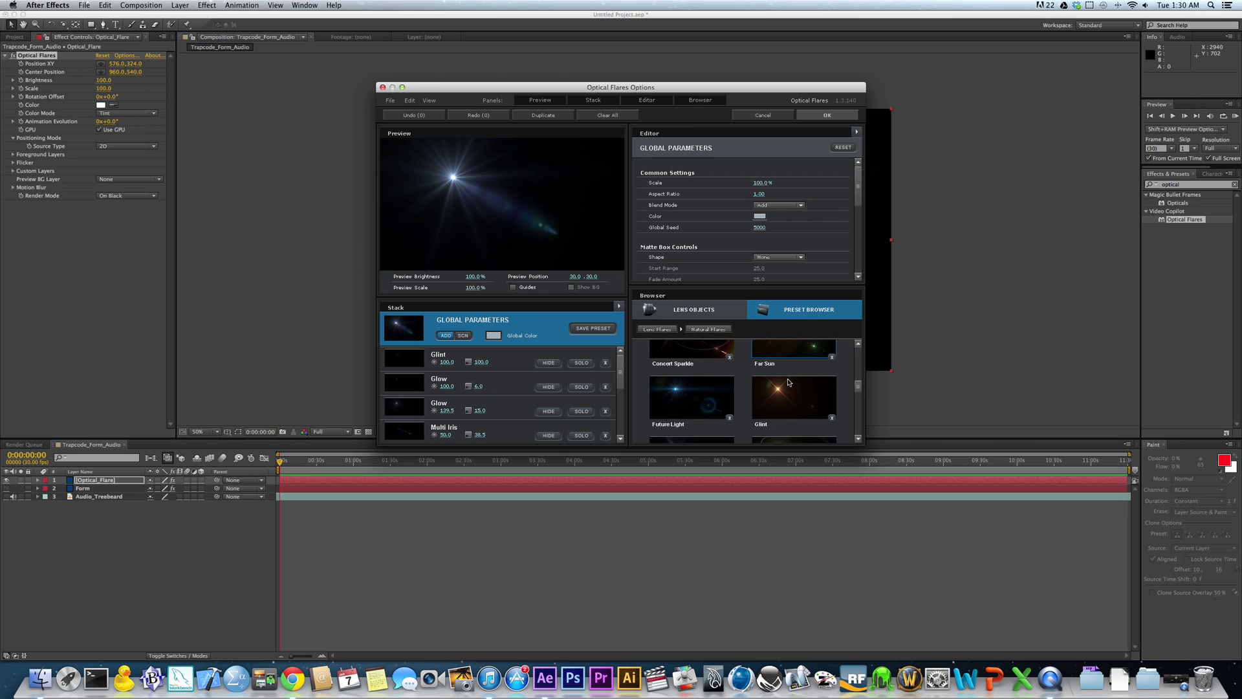
scroll(788, 382, down, 5)
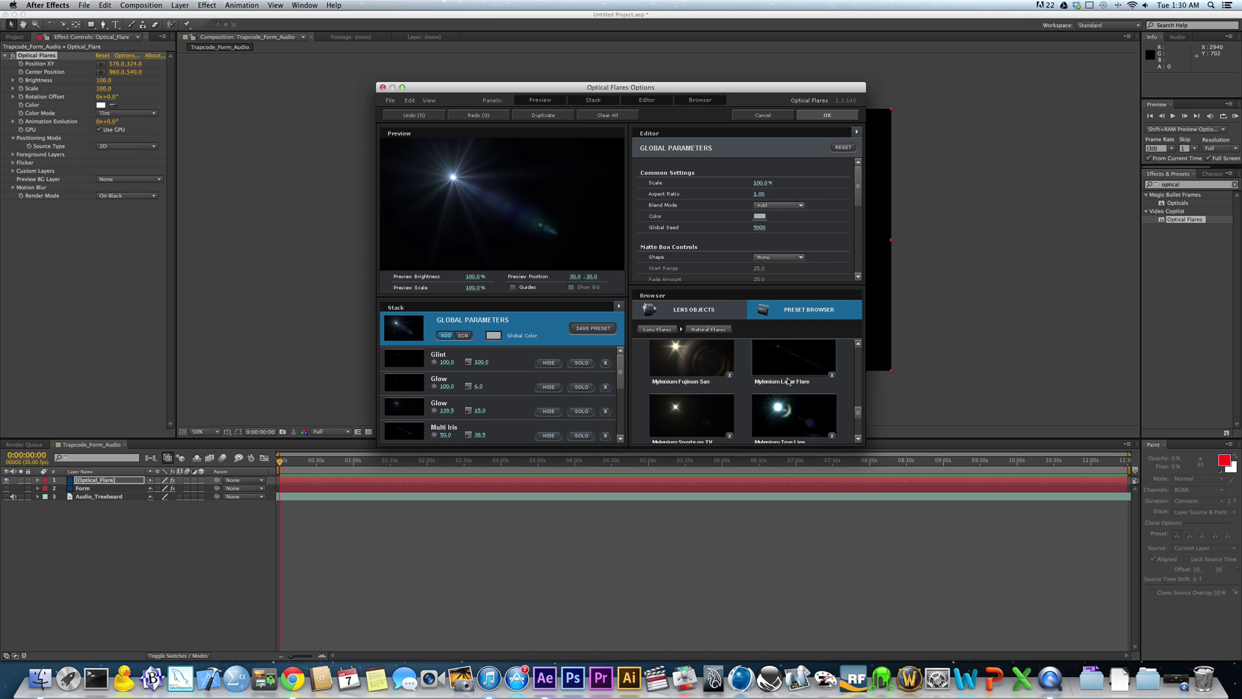
scroll(788, 381, down, 1)
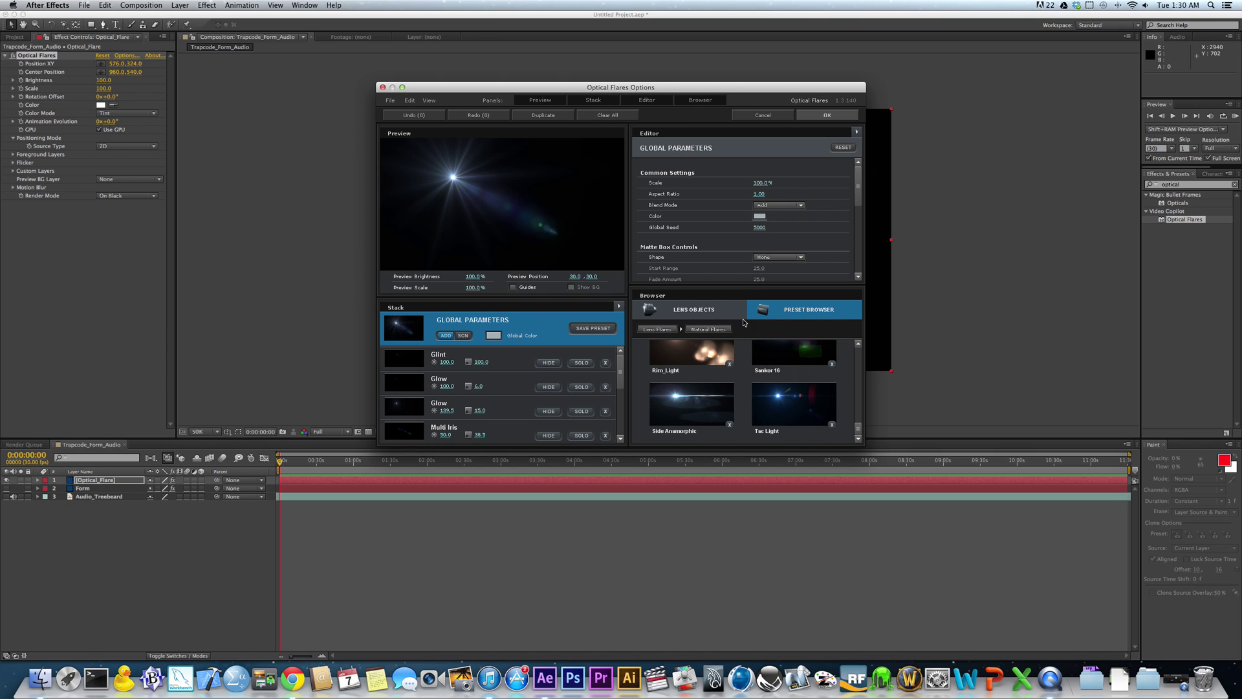
click(658, 330)
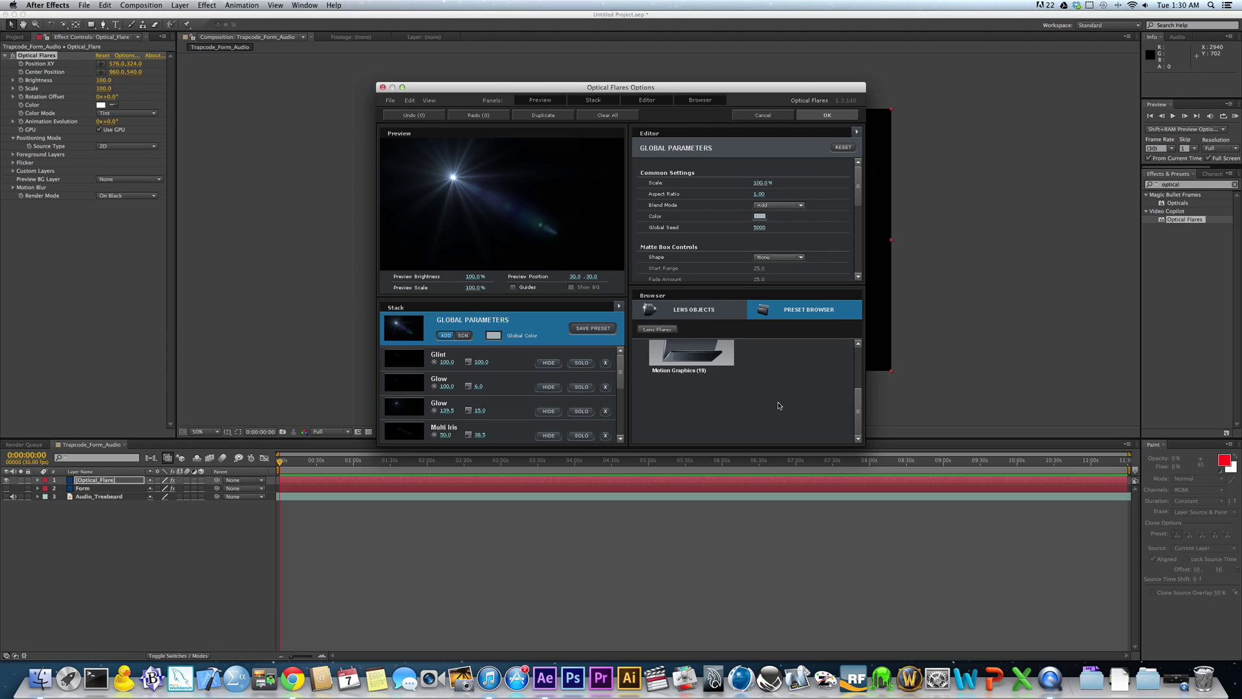
Step: Load the Sun Spot flare from the Pro Presets folder
scroll(718, 401, down, 1)
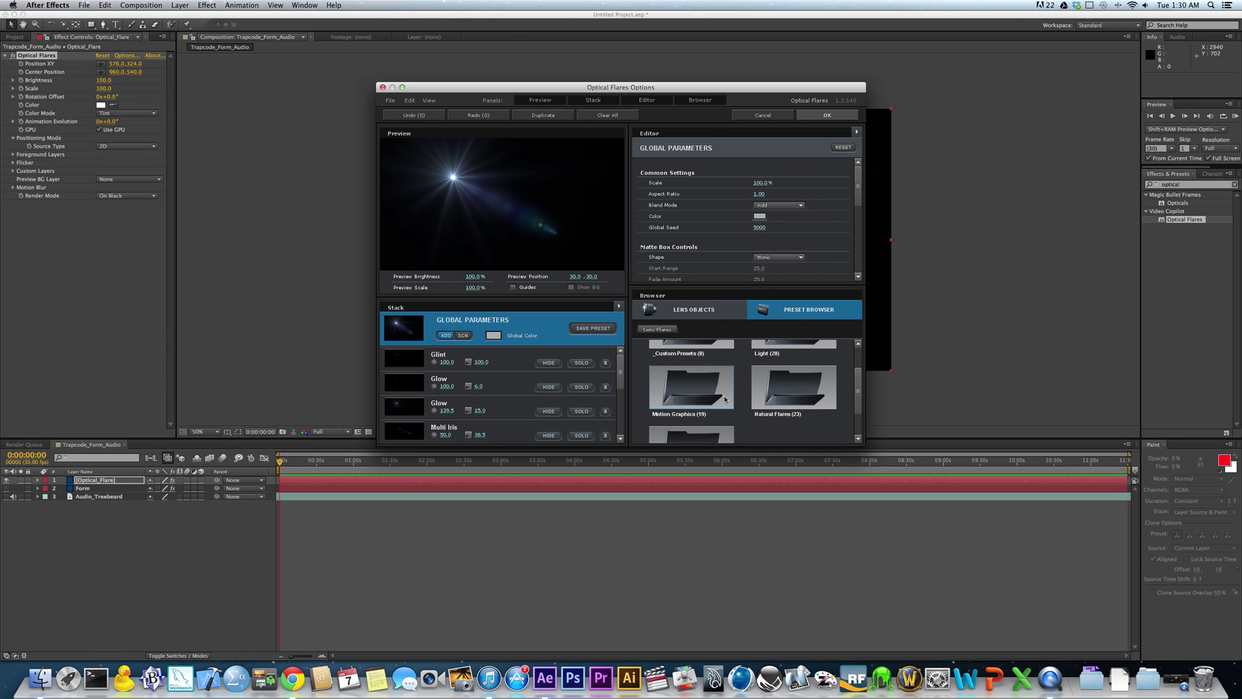
click(704, 409)
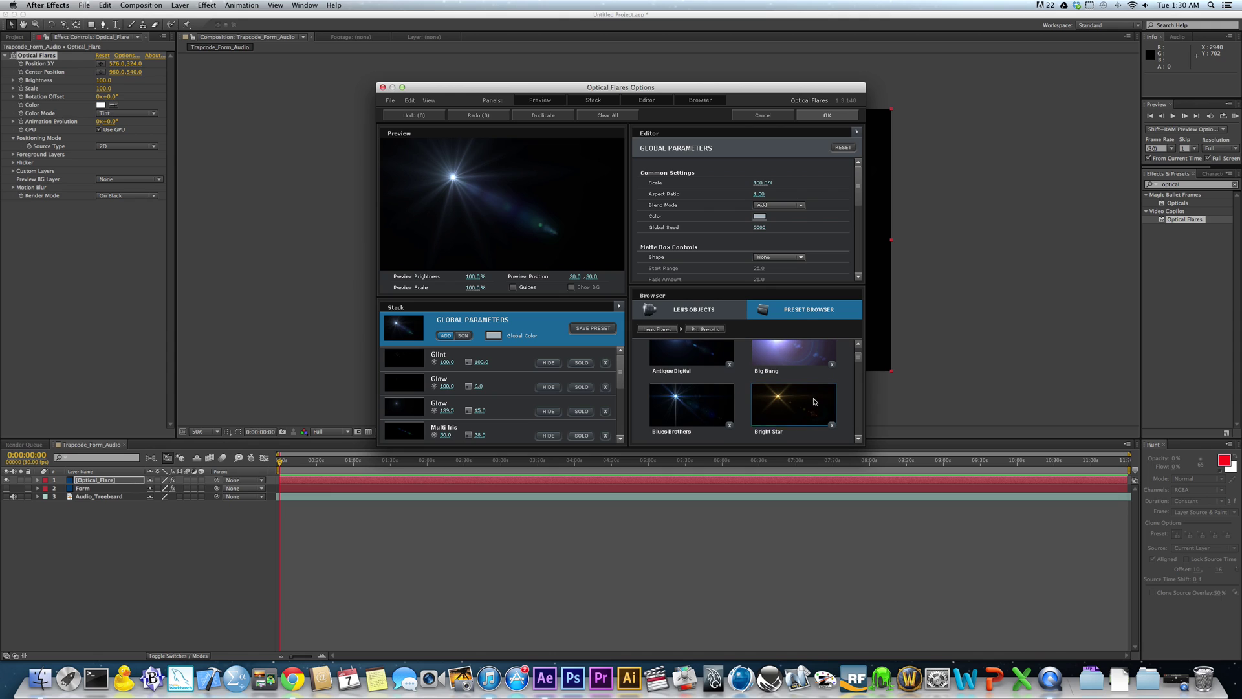
scroll(813, 400, down, 3)
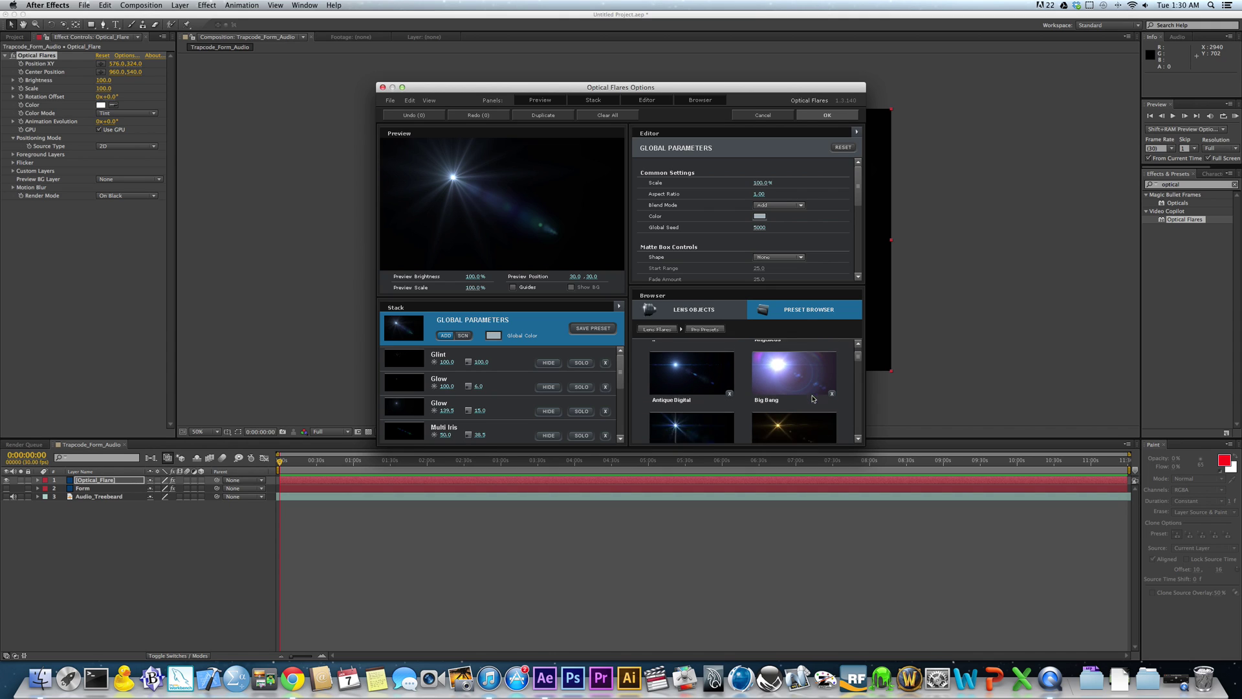
scroll(813, 399, down, 4)
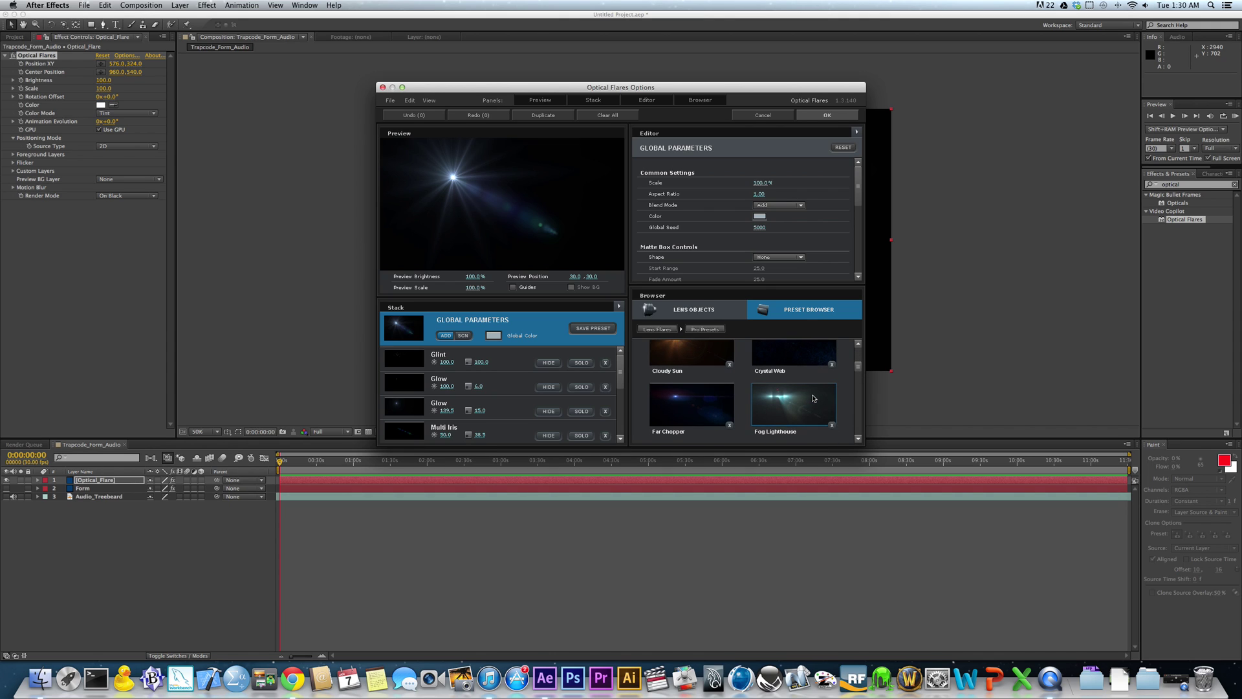
scroll(813, 397, down, 5)
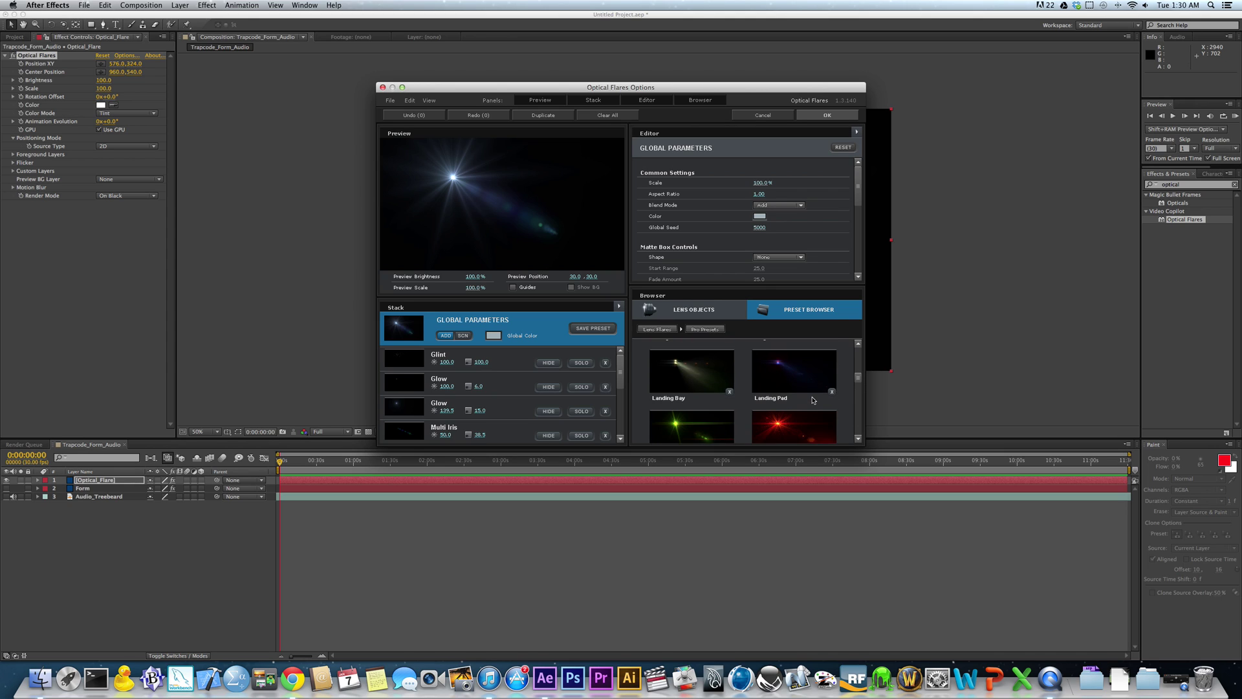
scroll(813, 401, down, 5)
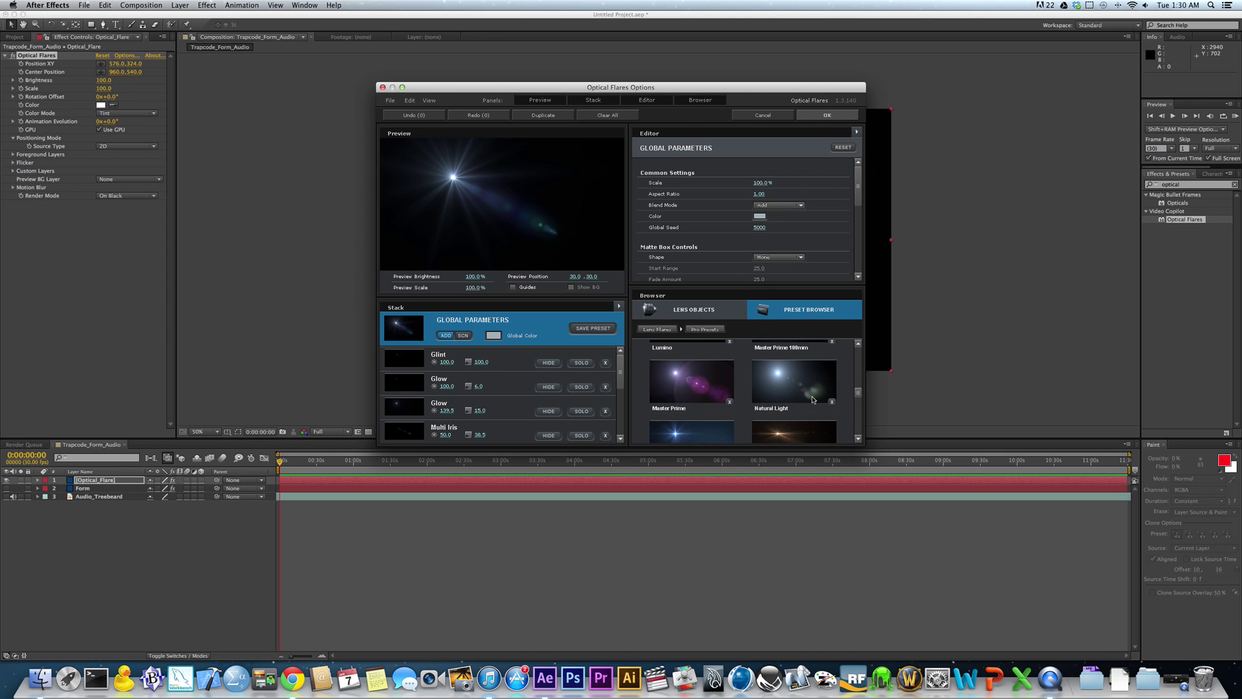
scroll(813, 399, down, 5)
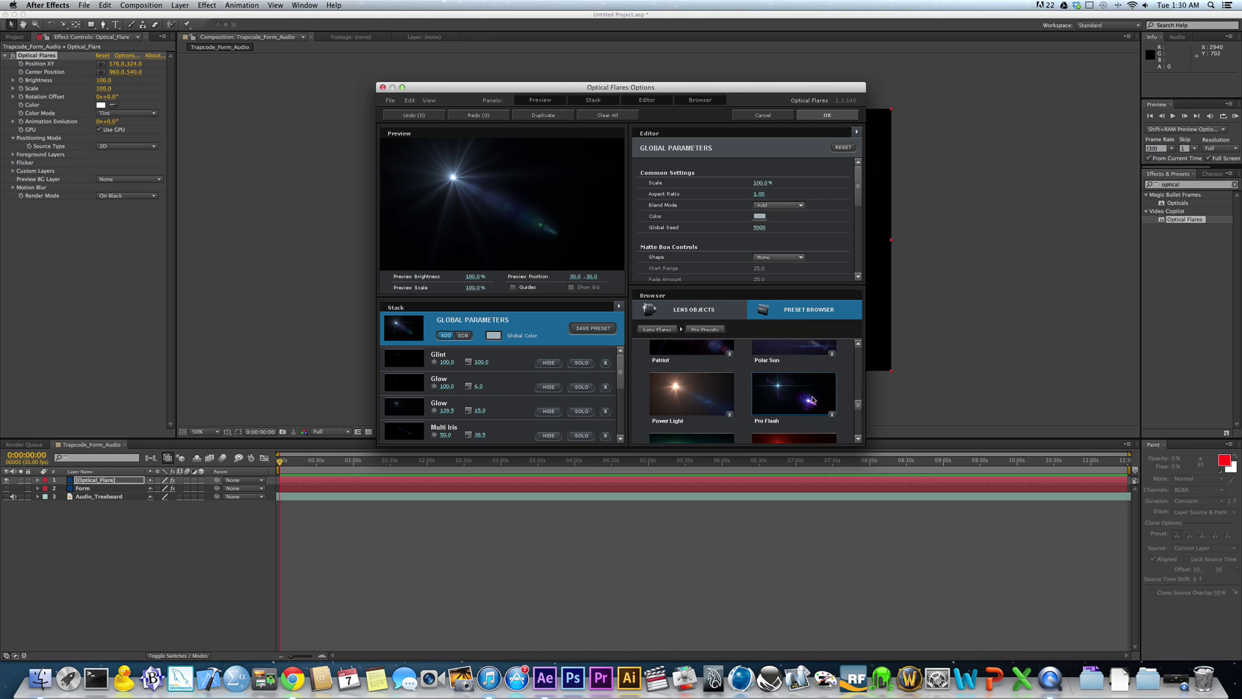
scroll(813, 399, down, 5)
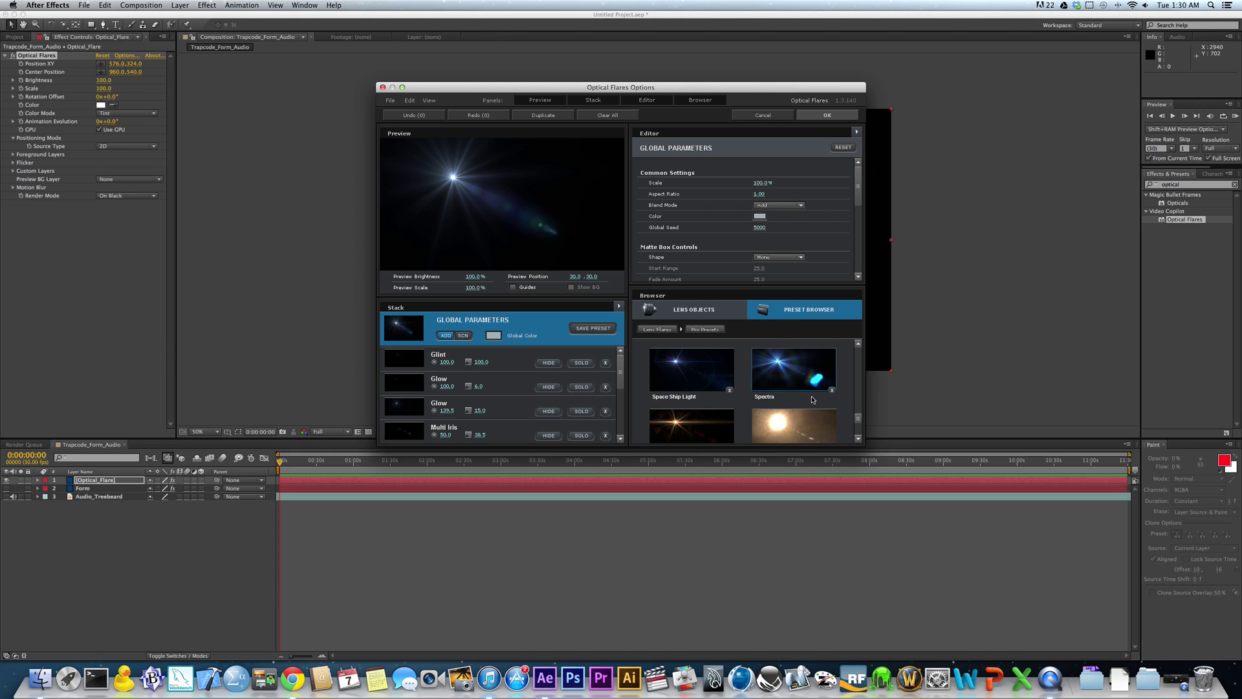
click(785, 387)
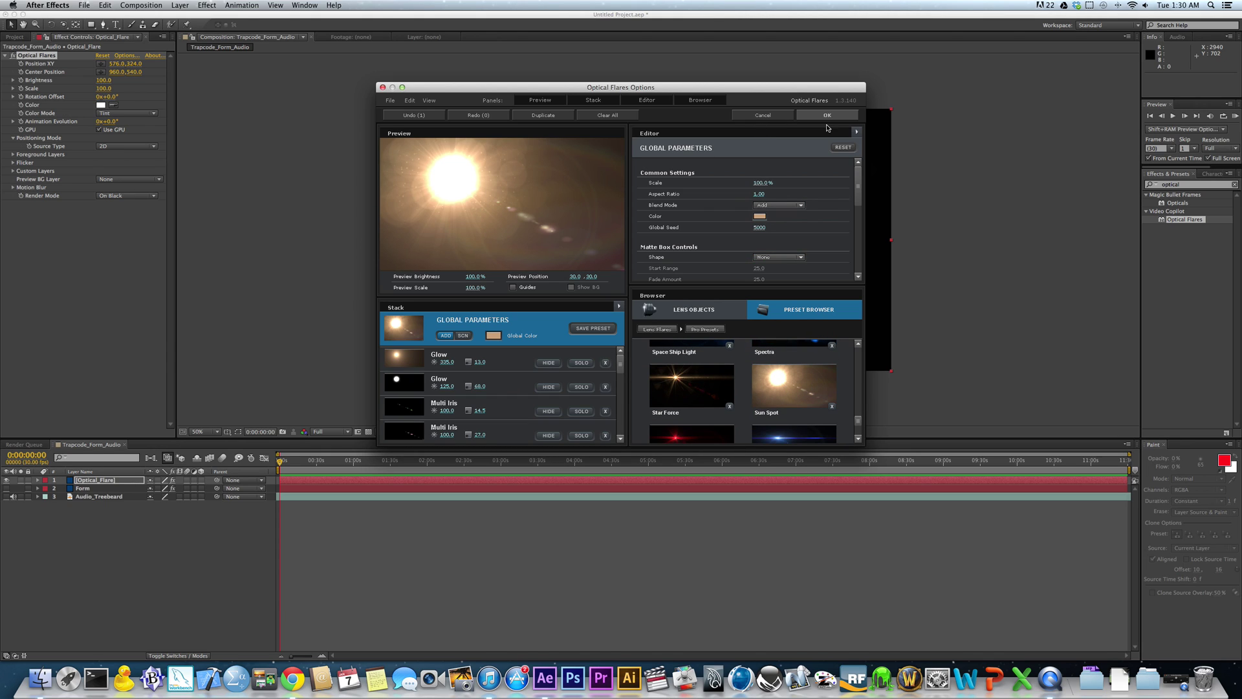
Step: Delete three Multi Iris elements from the Sun Spot flare
click(606, 413)
click(605, 411)
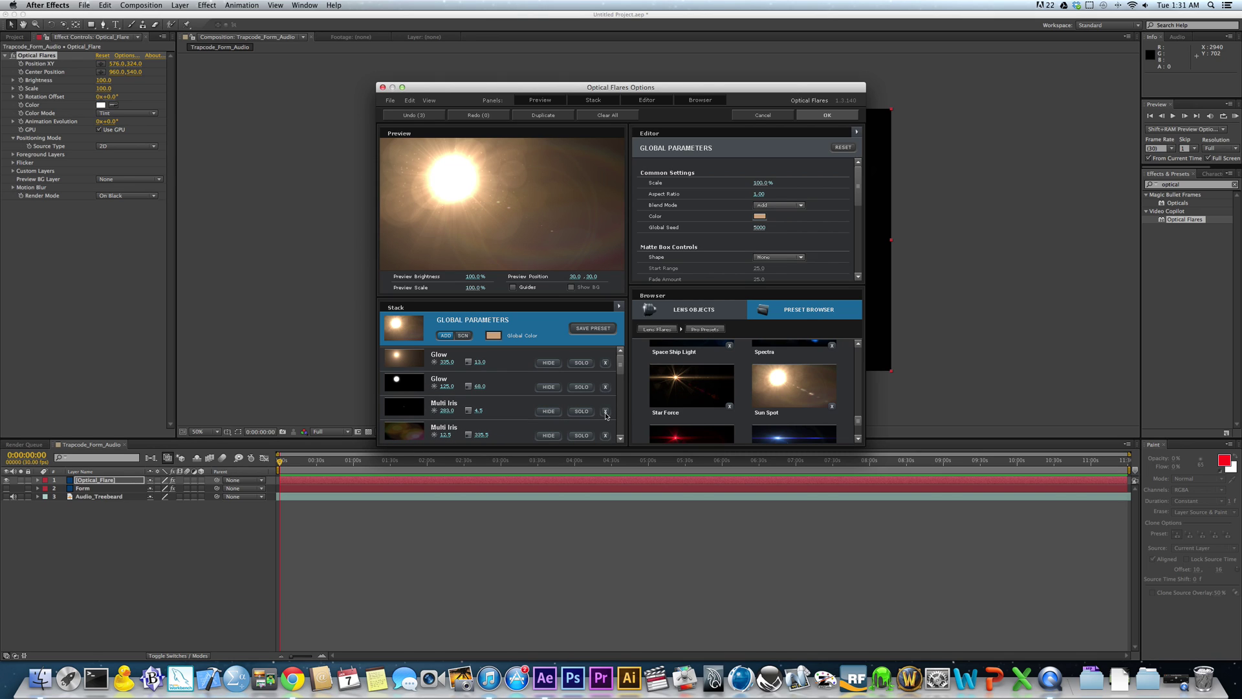
click(606, 412)
scroll(608, 410, down, 3)
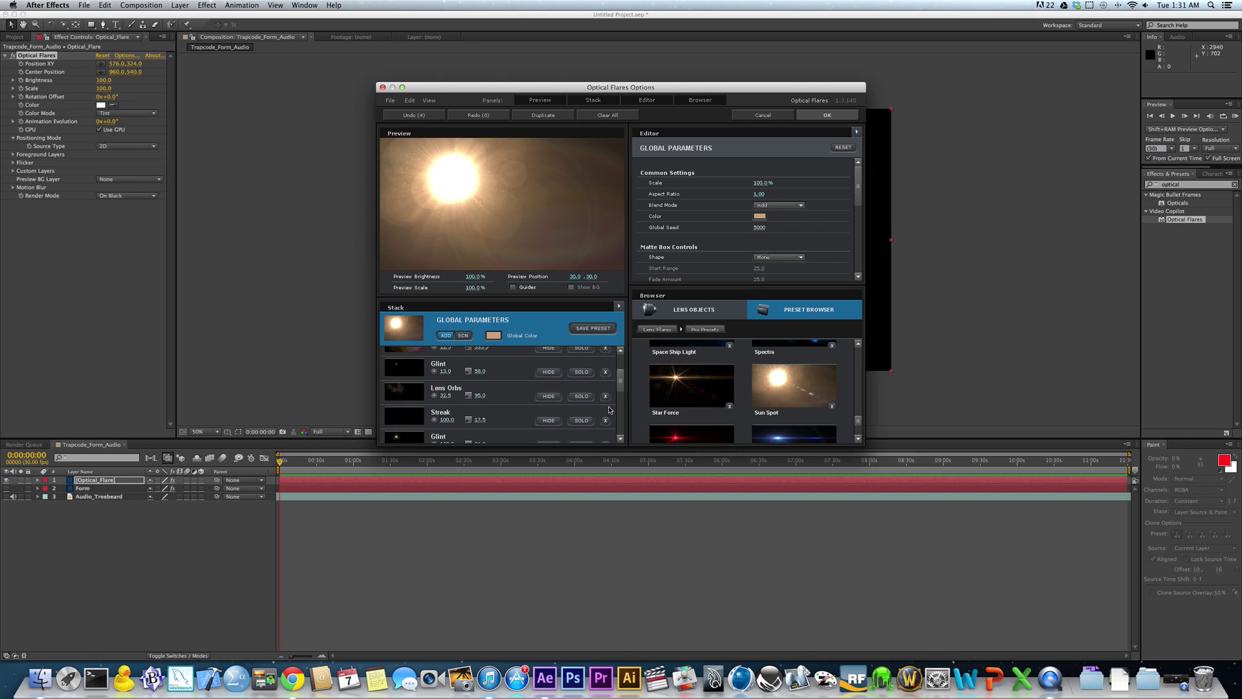
scroll(608, 409, down, 5)
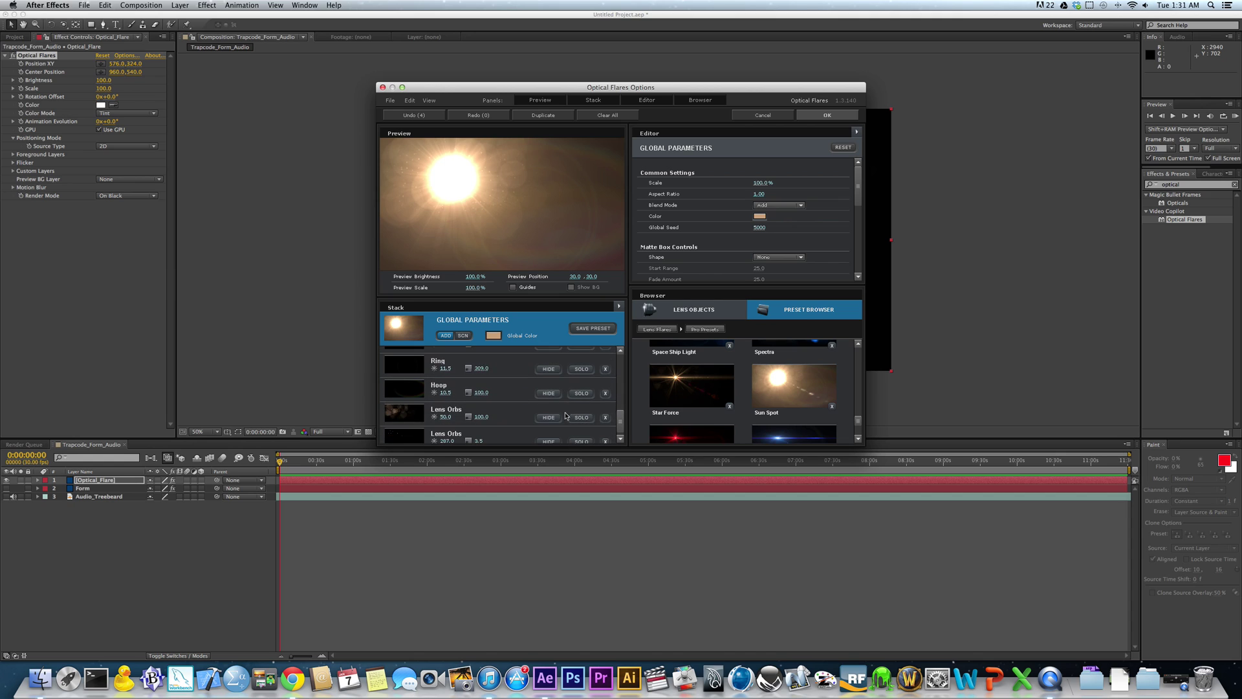
Step: Apply the Sun Spot flare and drag it to the centre of the frame
click(841, 117)
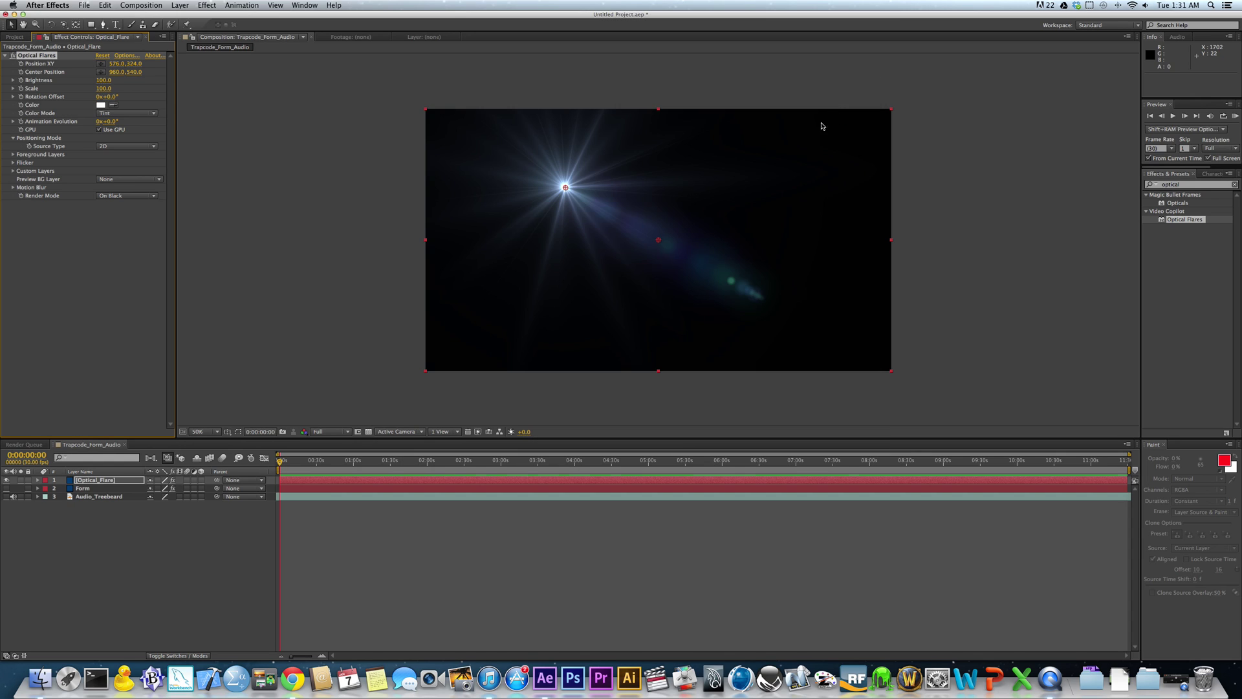
drag(566, 188, 659, 243)
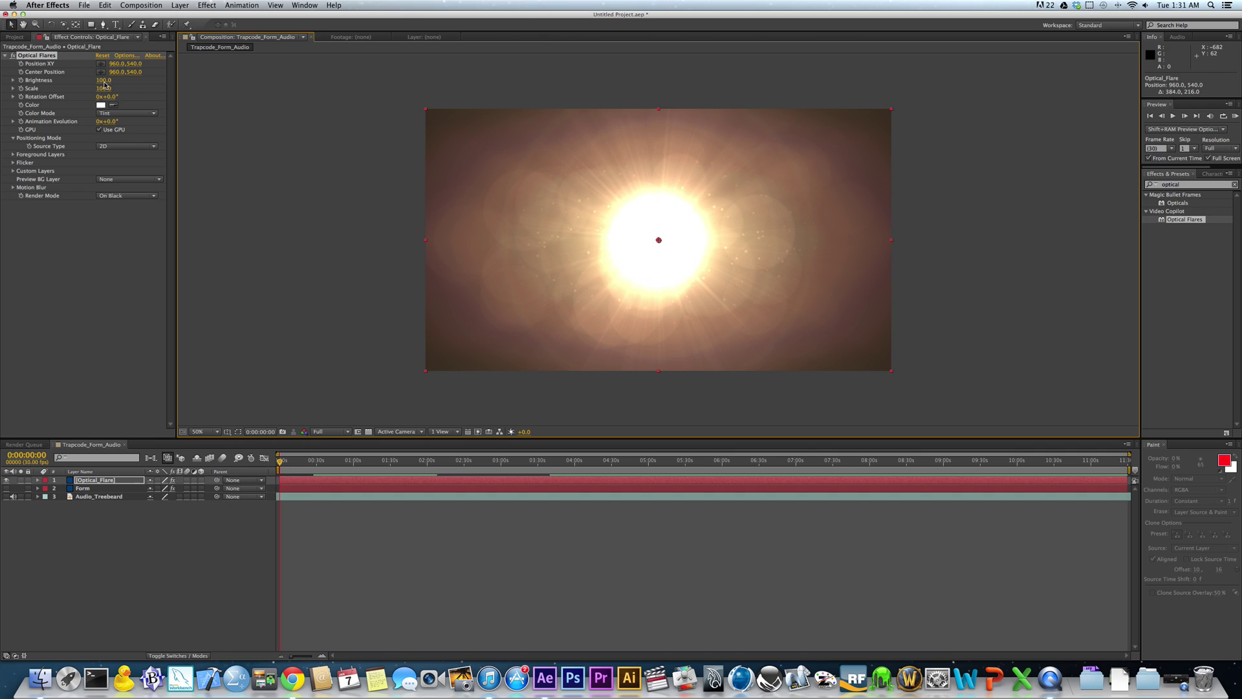
click(126, 56)
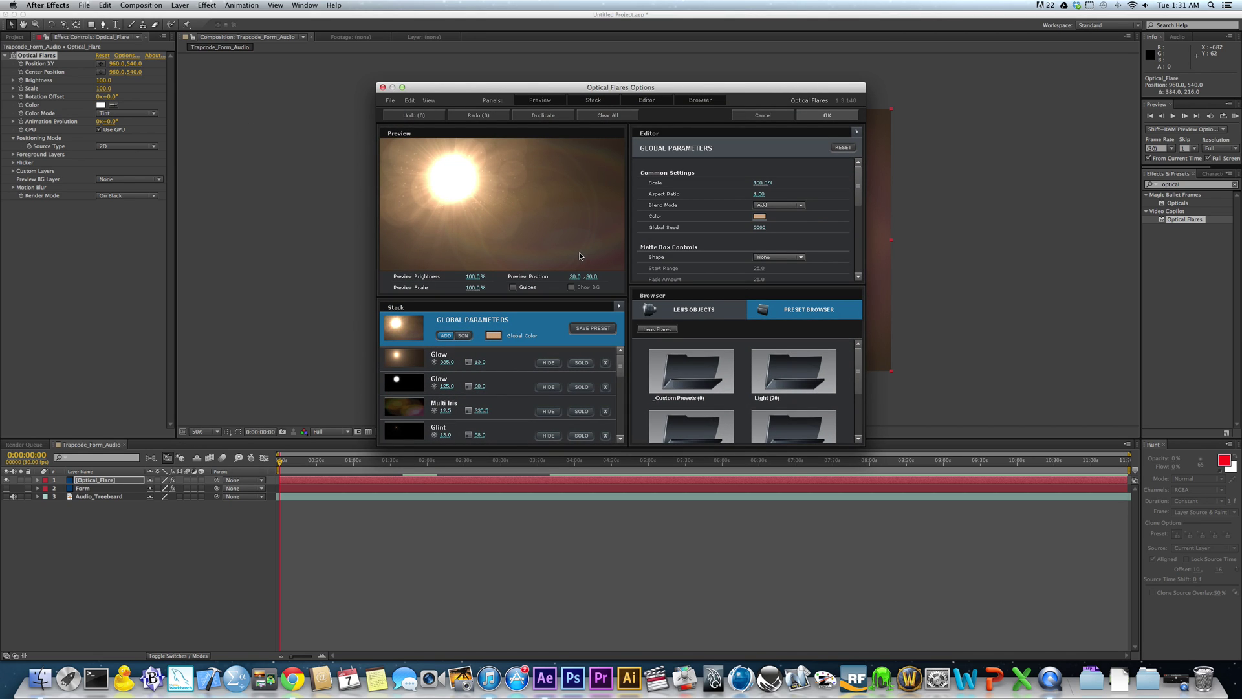
Step: Browse the Lens Objects library thumbnails, then close Optical Flares Options
click(678, 311)
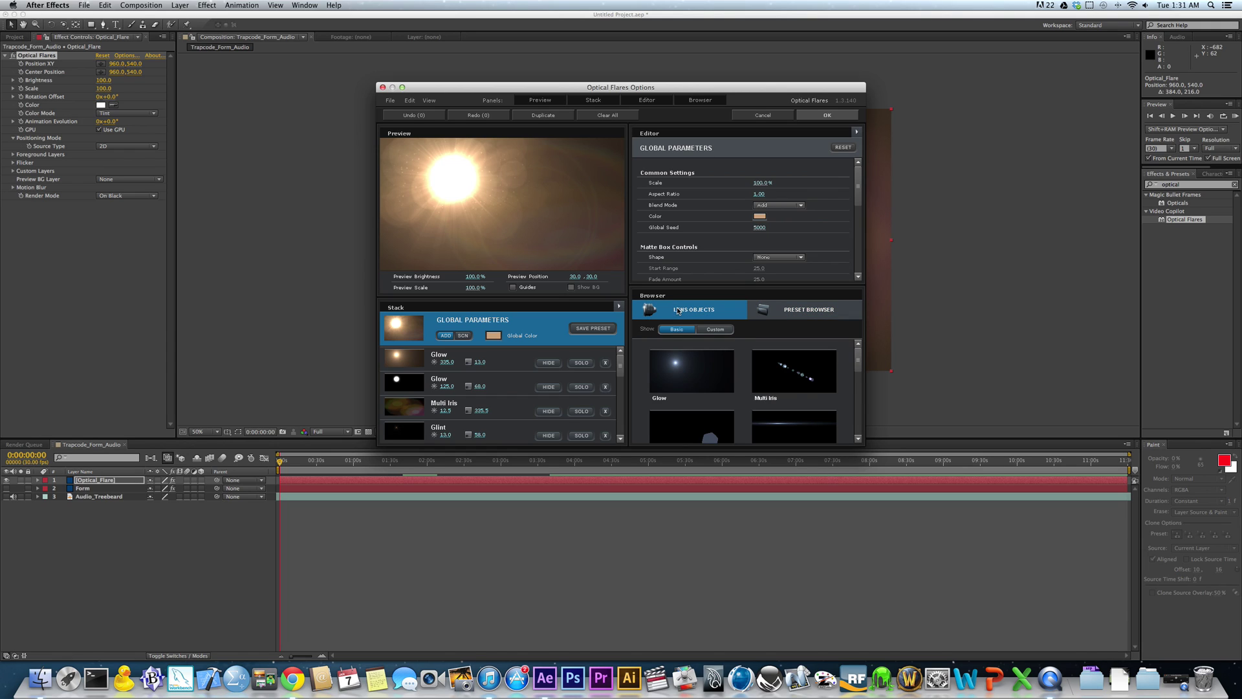
scroll(789, 404, down, 5)
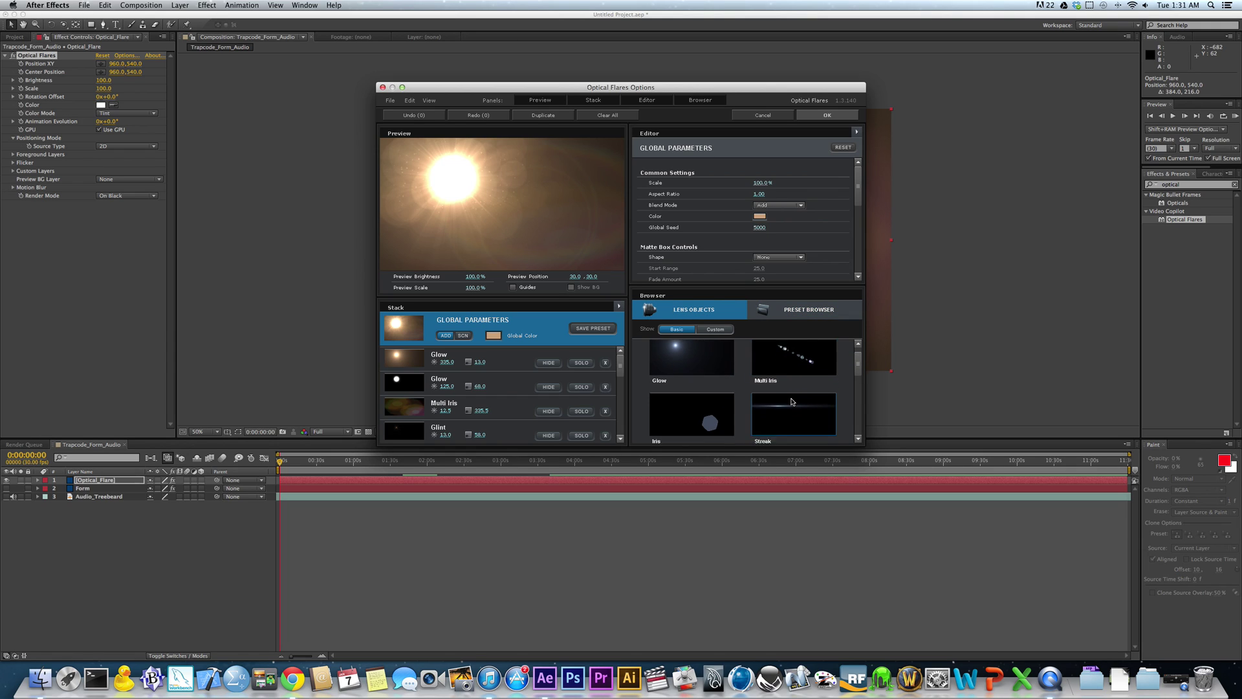
scroll(792, 402, down, 2)
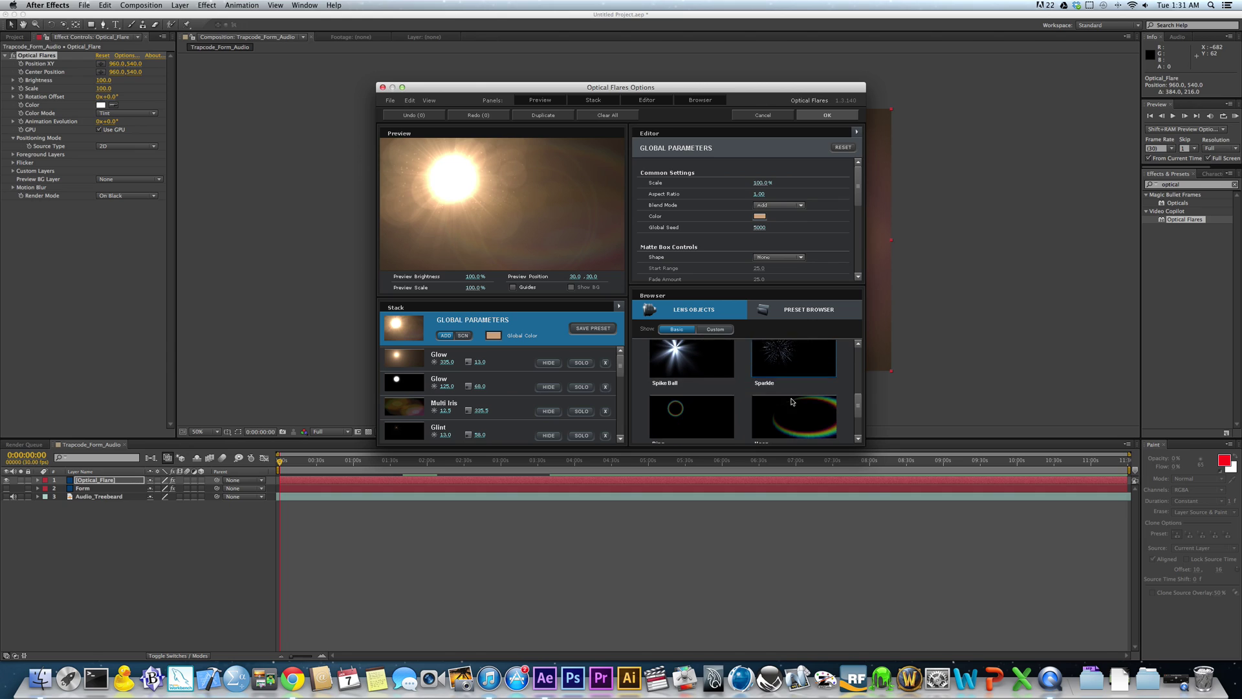
scroll(791, 402, down, 3)
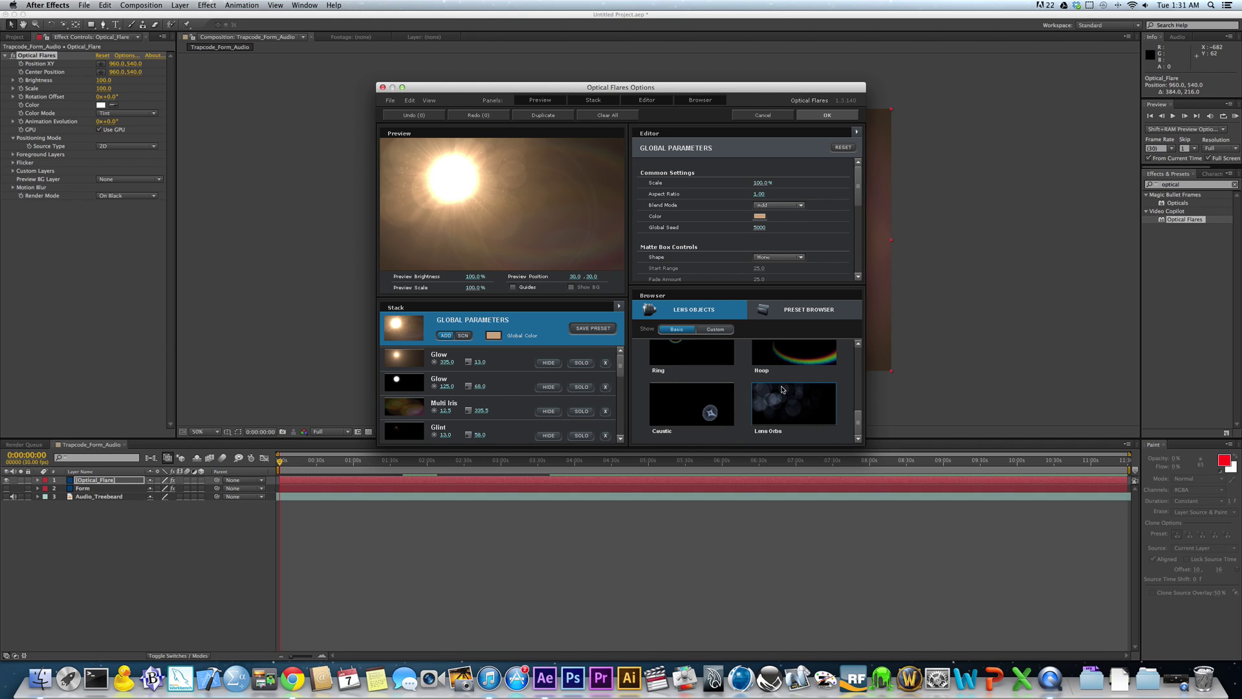
click(817, 119)
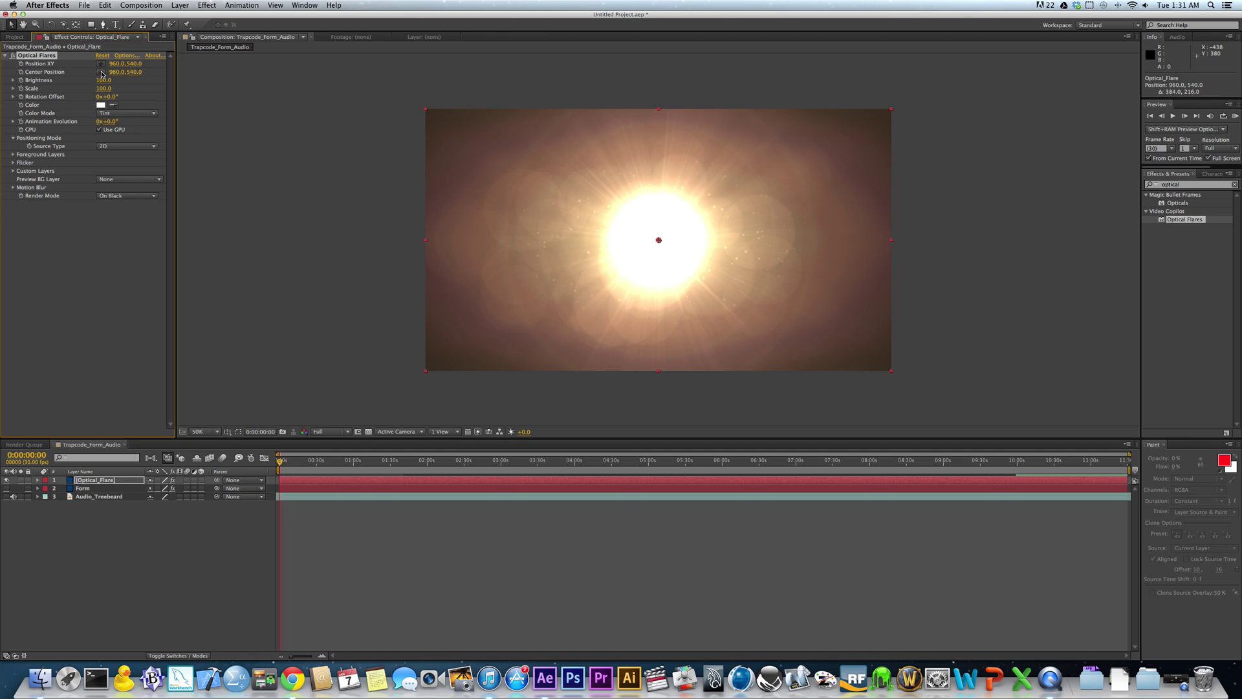
Step: Set the Optical Flares Flicker type to Sharp
click(13, 163)
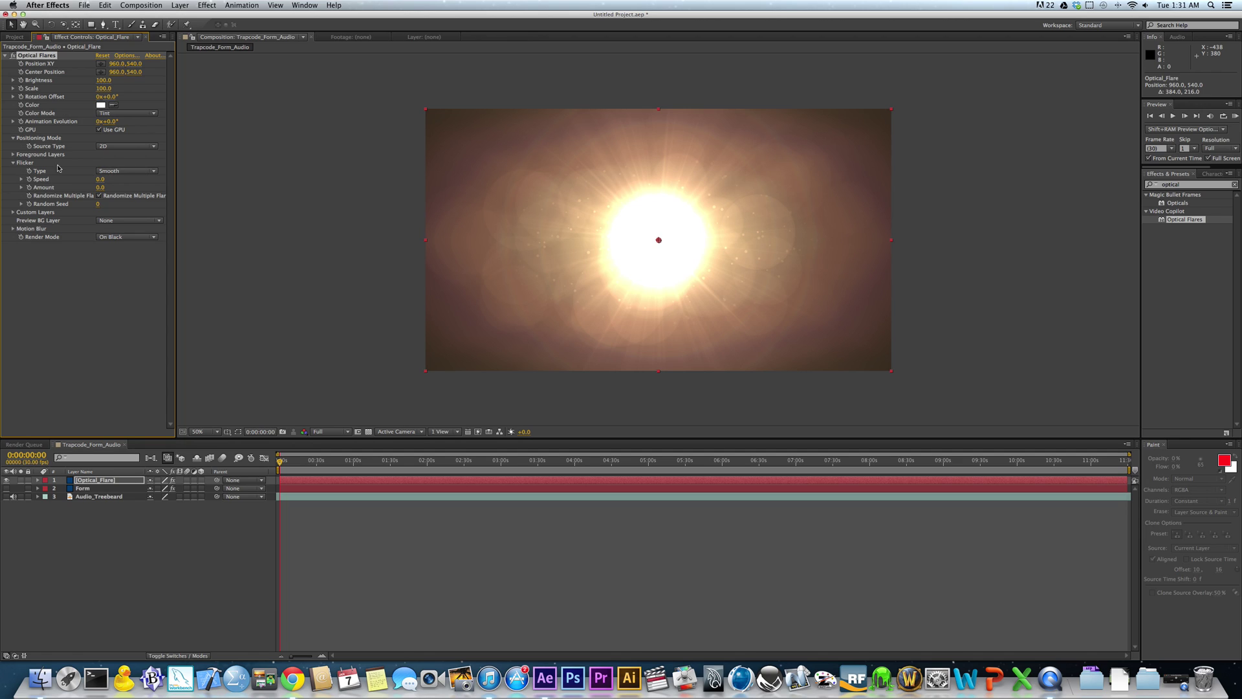
click(132, 173)
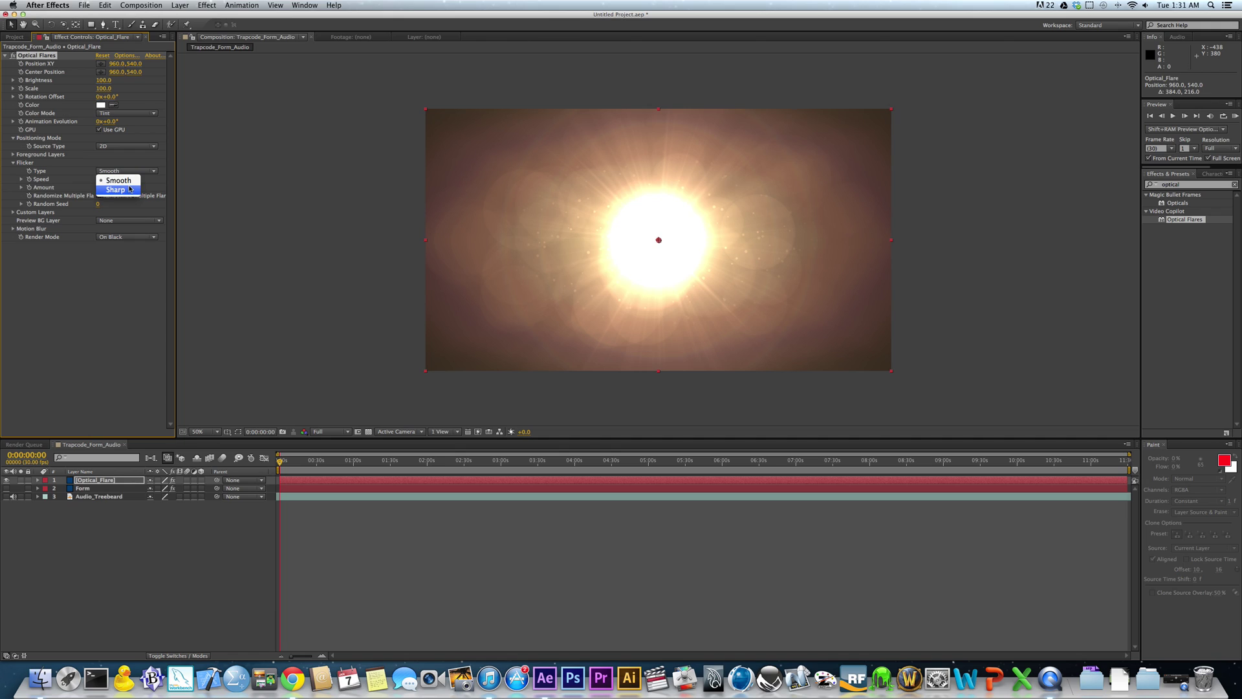
click(134, 174)
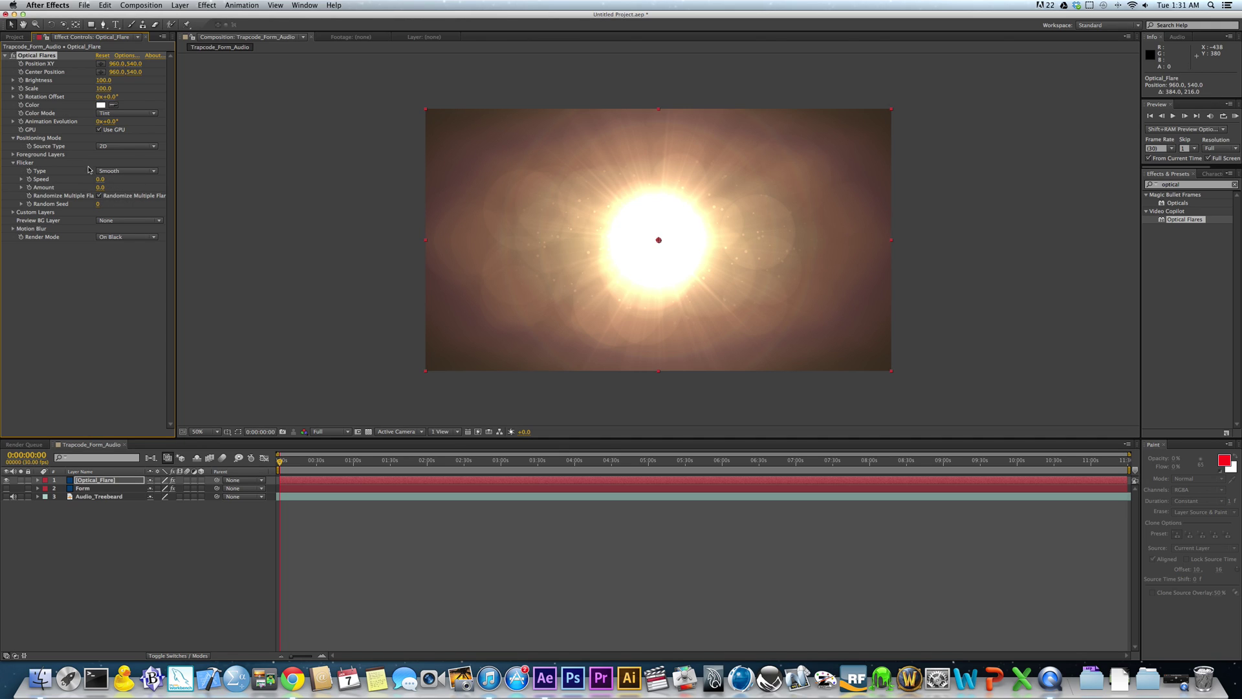
click(126, 172)
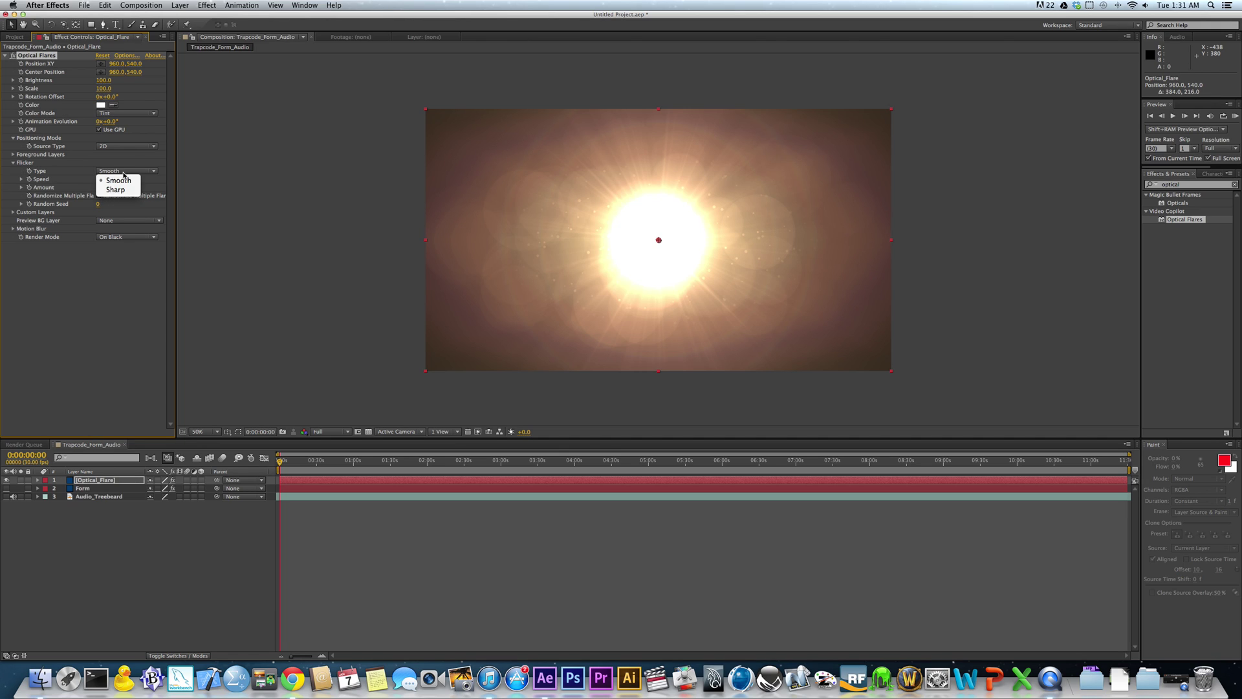
click(119, 180)
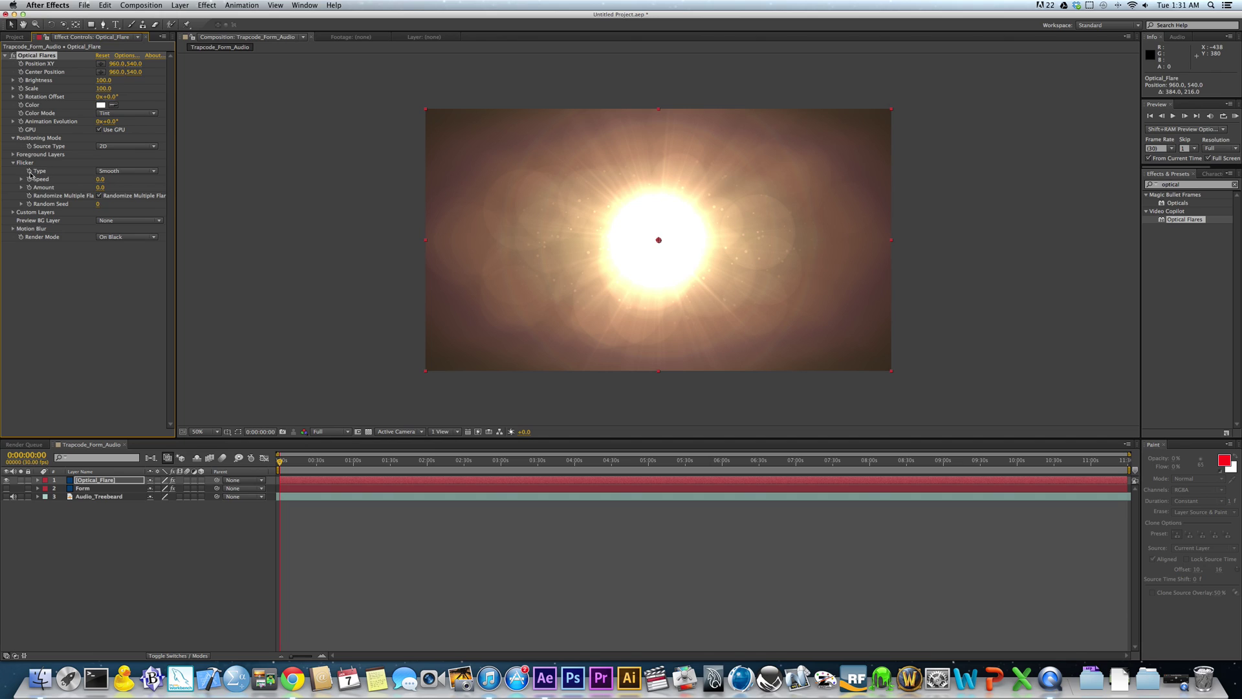
click(130, 171)
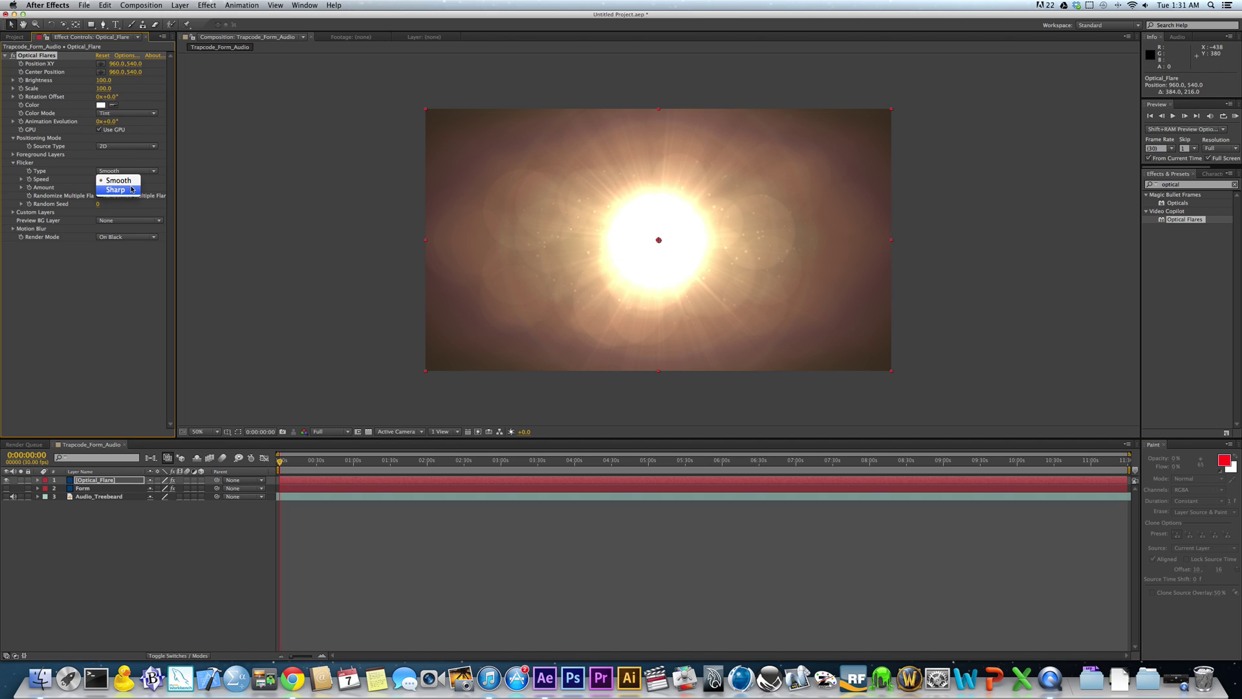
click(132, 189)
Step: Give the flicker Speed 40 and Amount 40, then preview the flickering flare
click(103, 180)
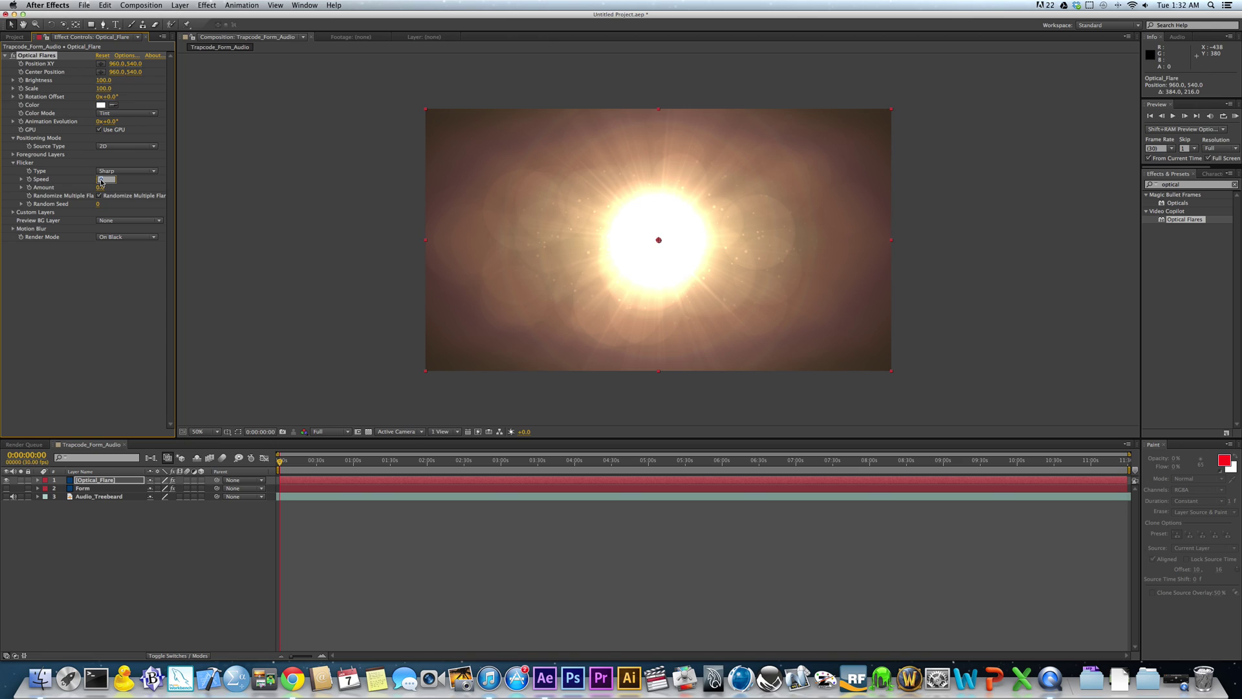
text(40)
key(Tab)
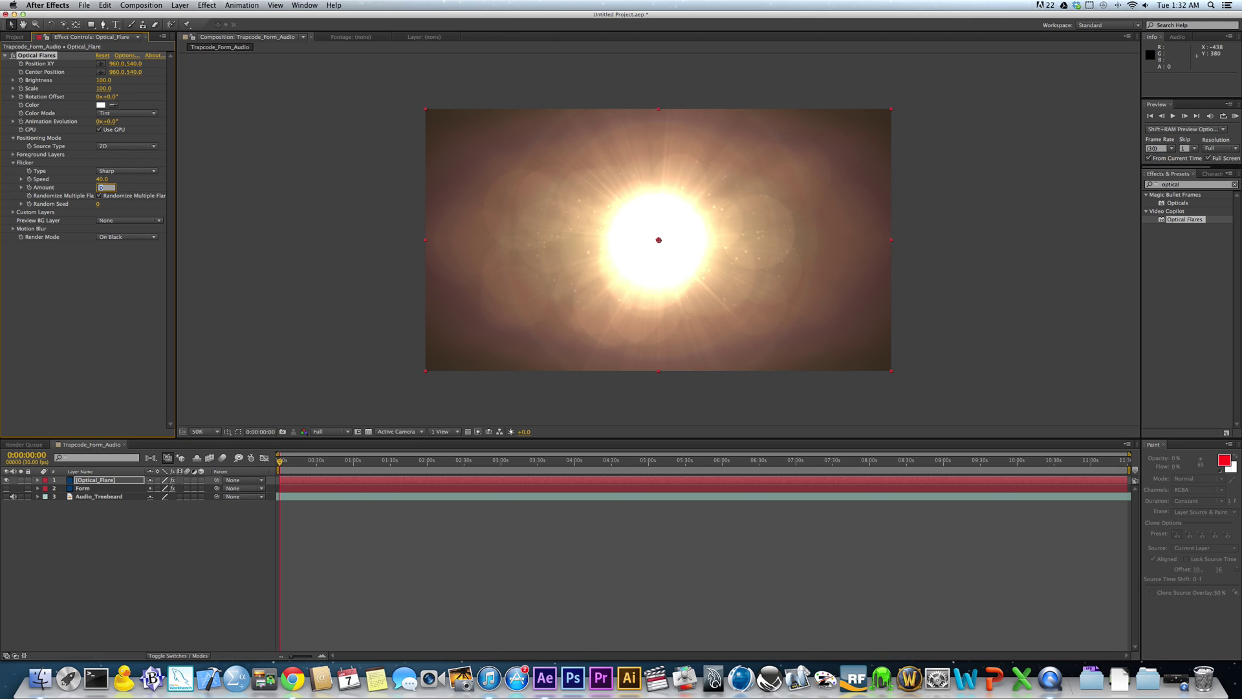
text(40)
key(Return)
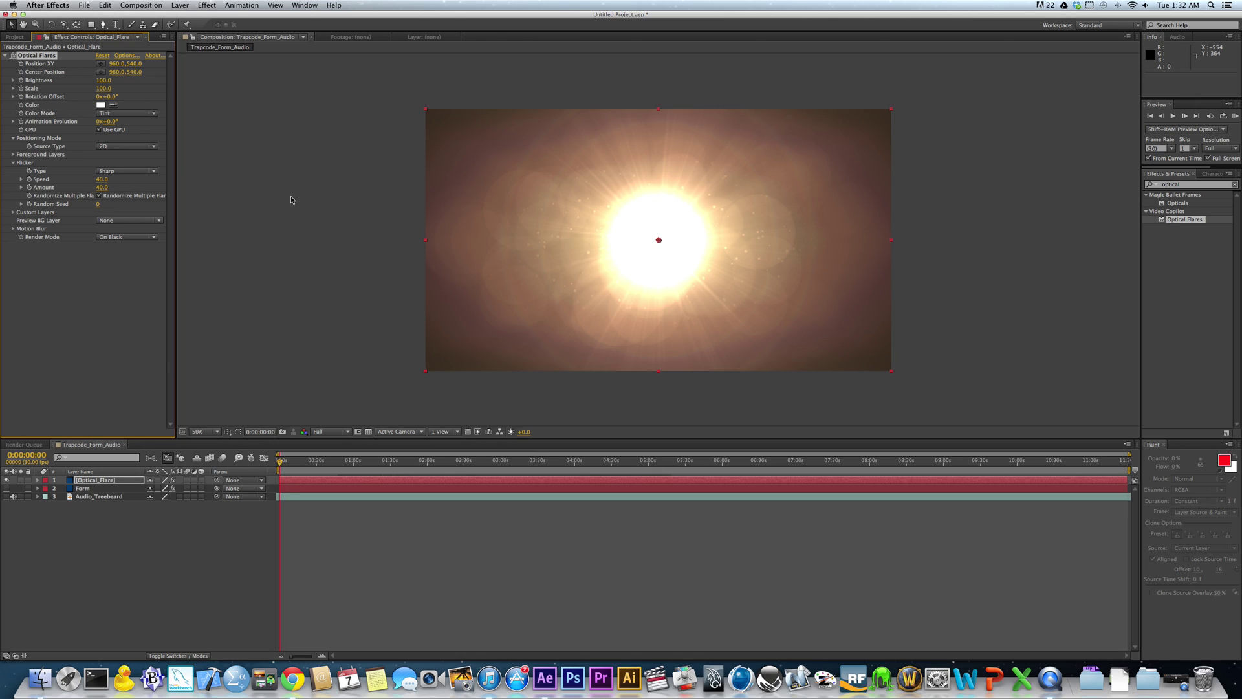
click(1234, 115)
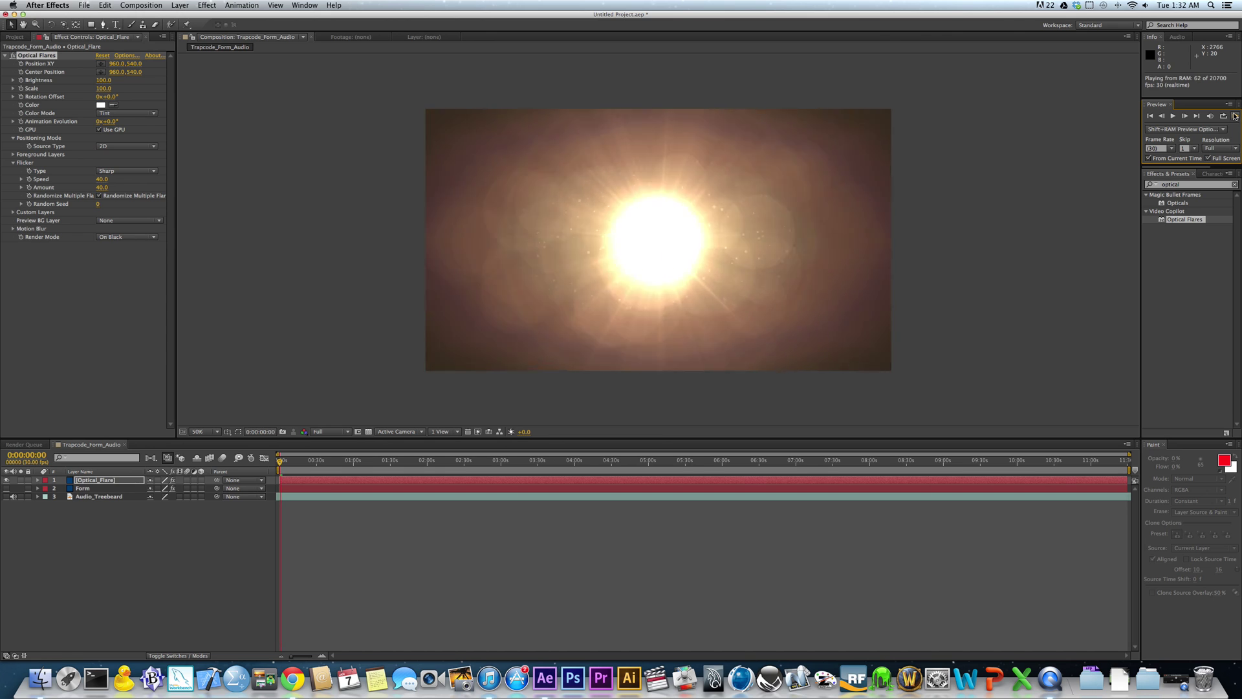
Step: Stop the flare preview and lower the Sharp flicker Speed to 20 and Amount to 20
click(1235, 115)
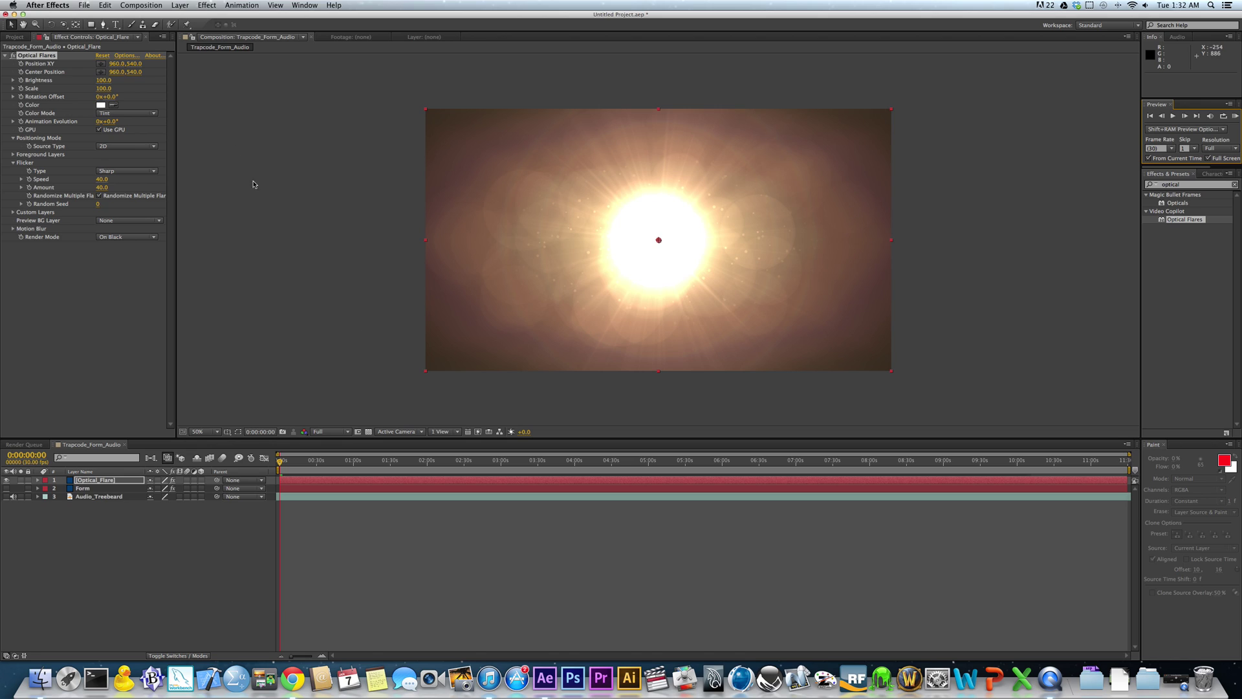
click(103, 179)
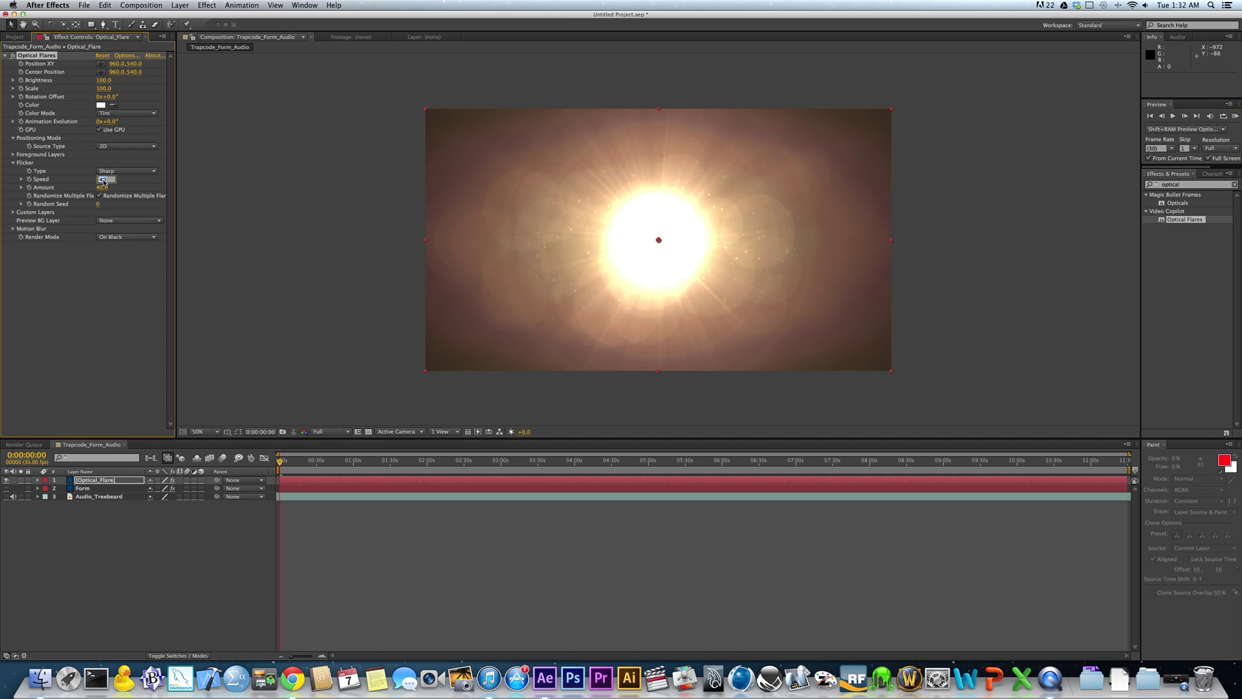
text(20)
key(Tab)
text(20)
key(Return)
click(8, 492)
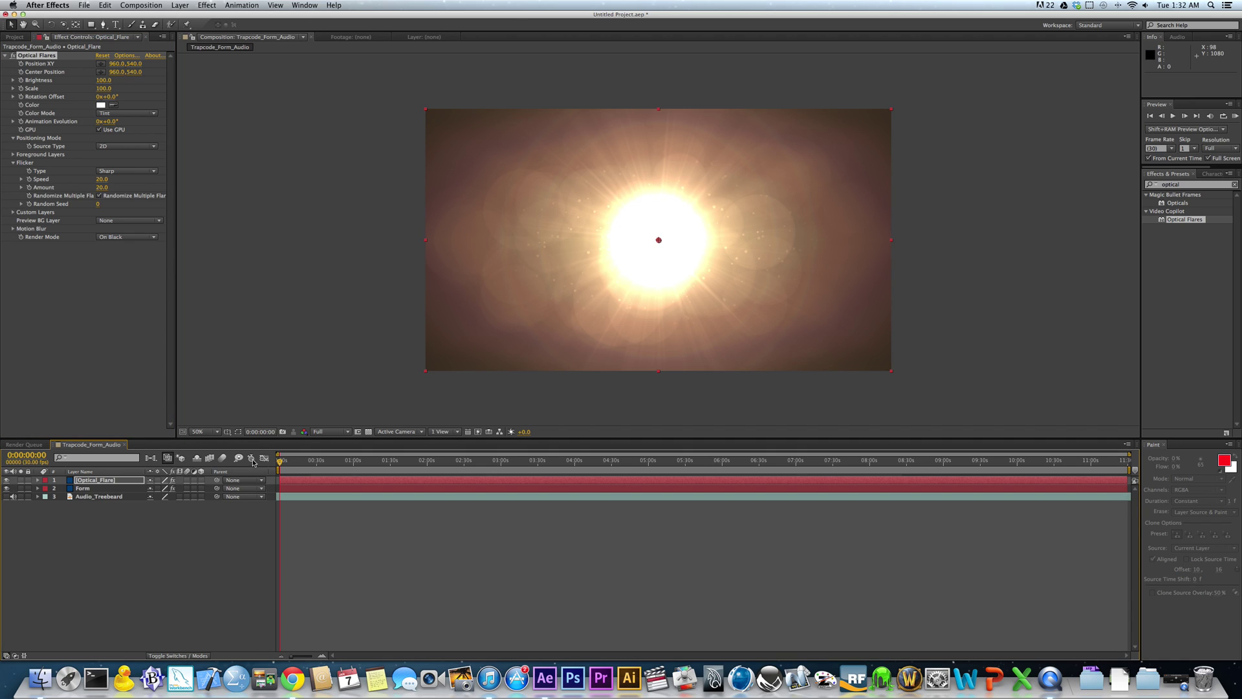
Step: Select the Optical_Flare layer, show the Modes column, and check the Foreground Layers settings
click(113, 482)
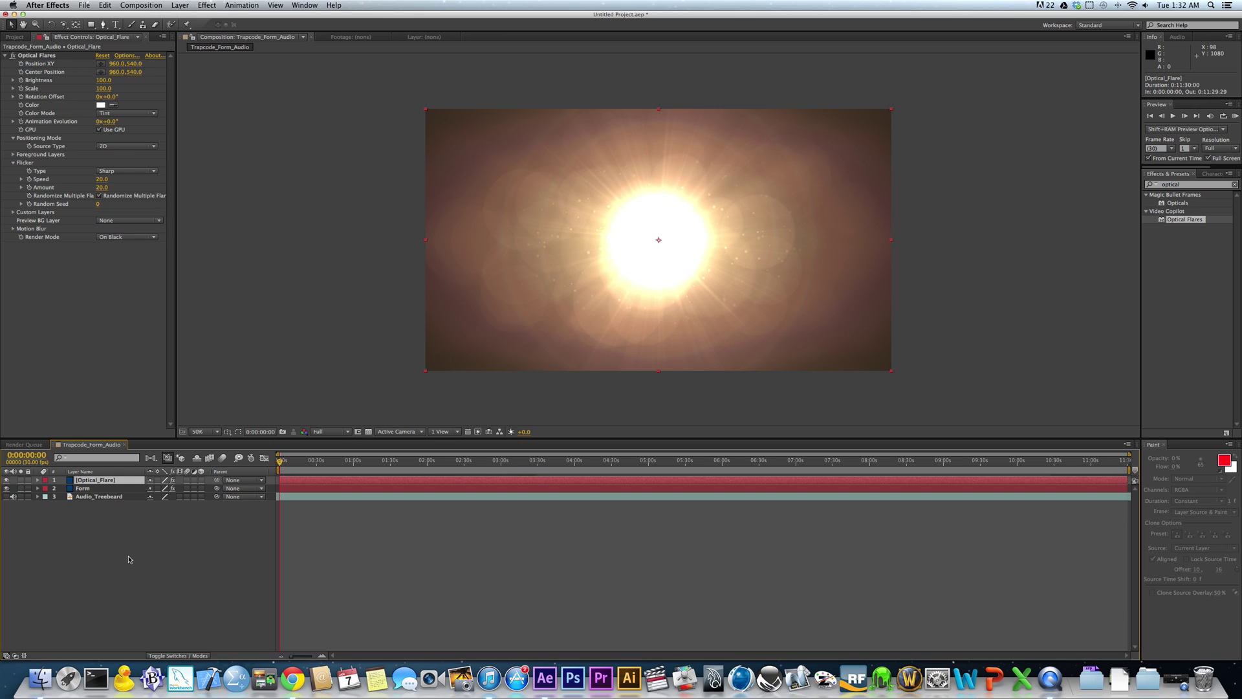
click(167, 656)
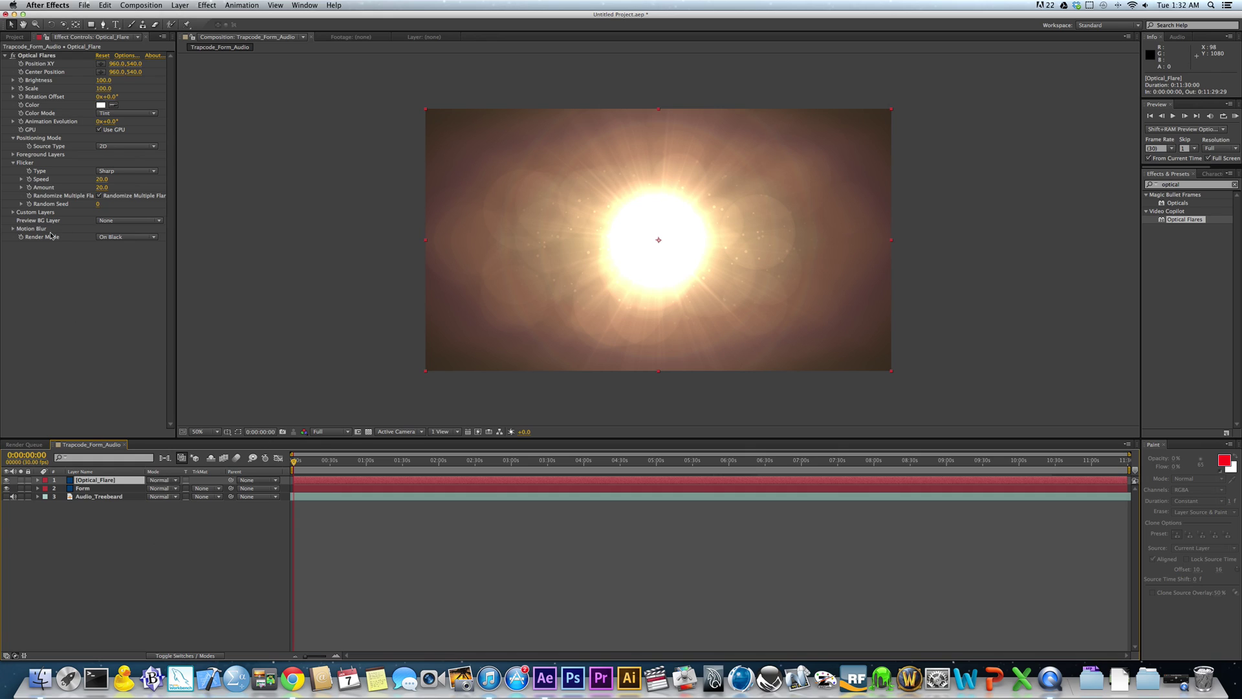
click(13, 154)
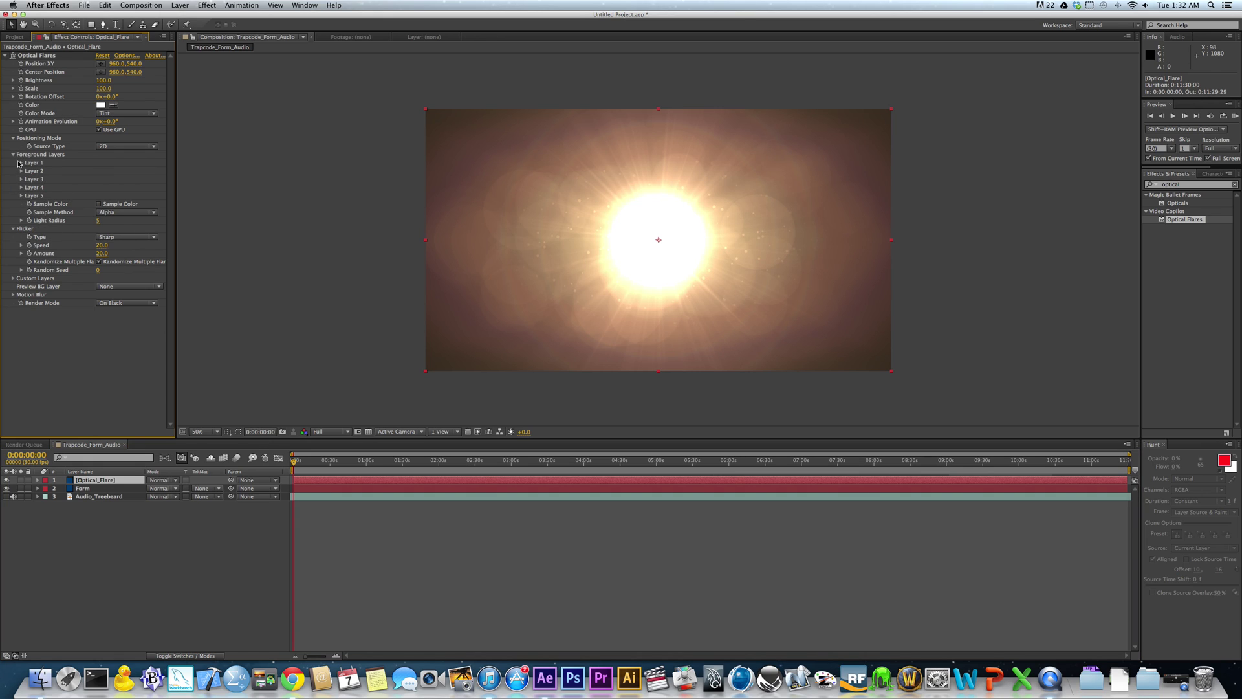
click(21, 163)
click(22, 163)
Step: Set the Optical_Flare layer's blending mode to Add
click(163, 480)
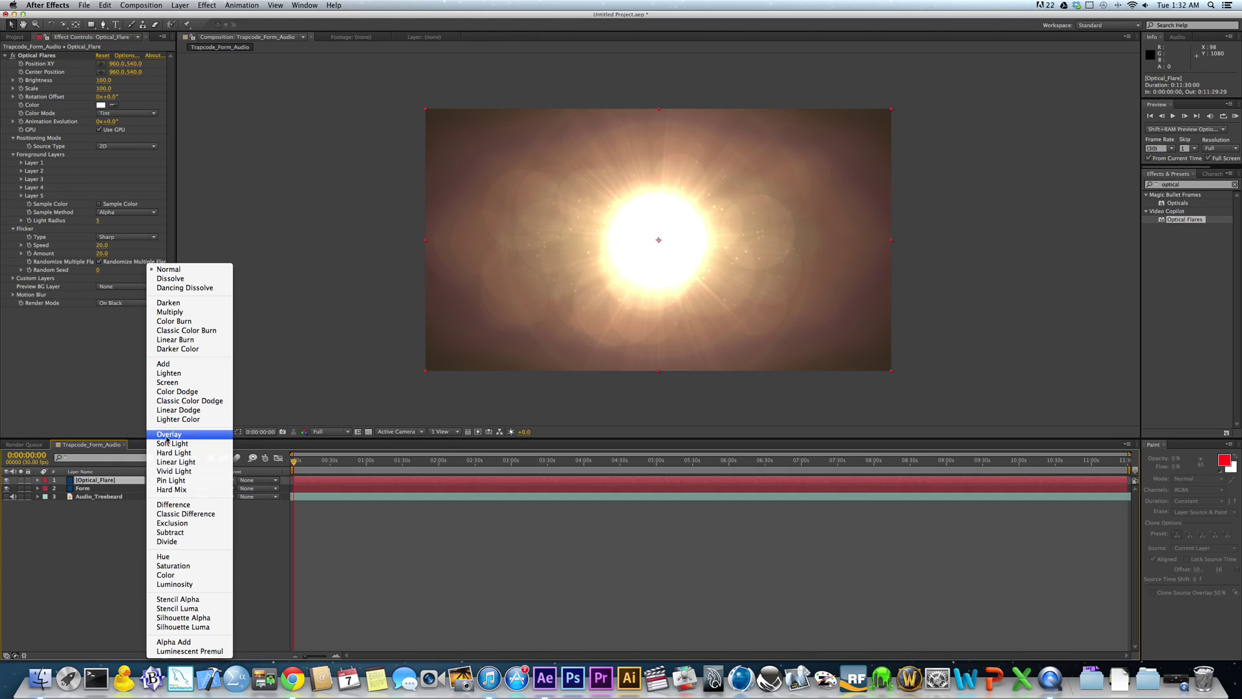
click(172, 366)
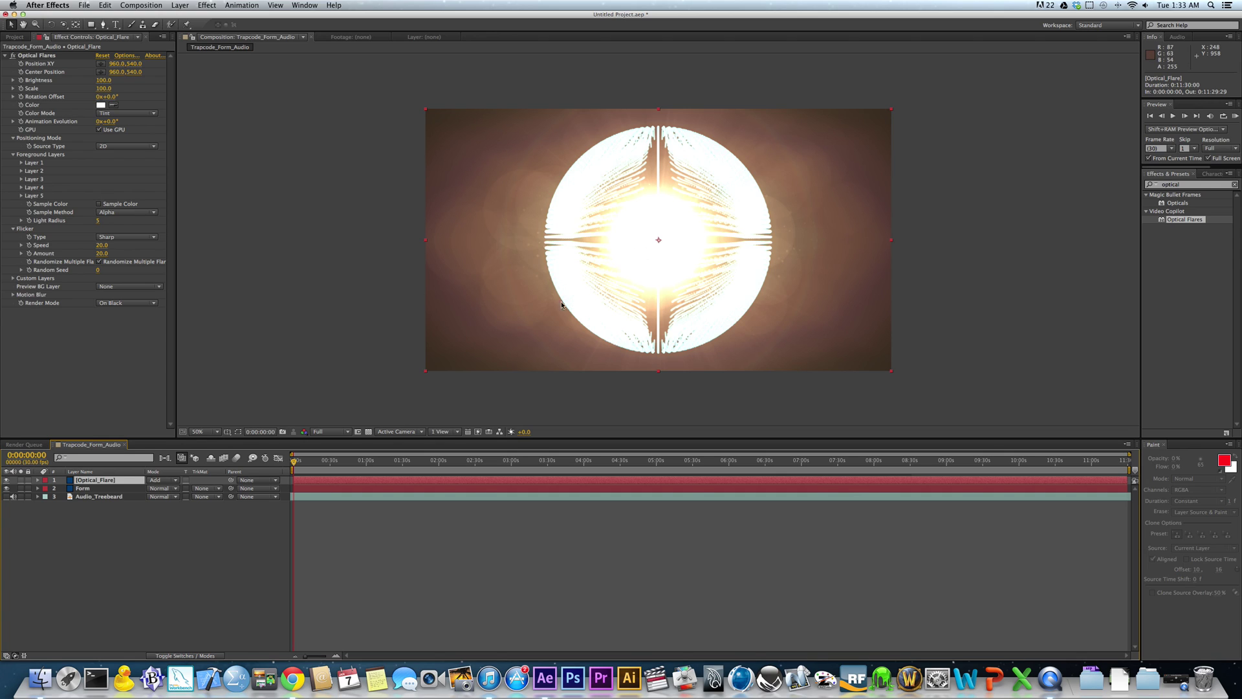
click(169, 480)
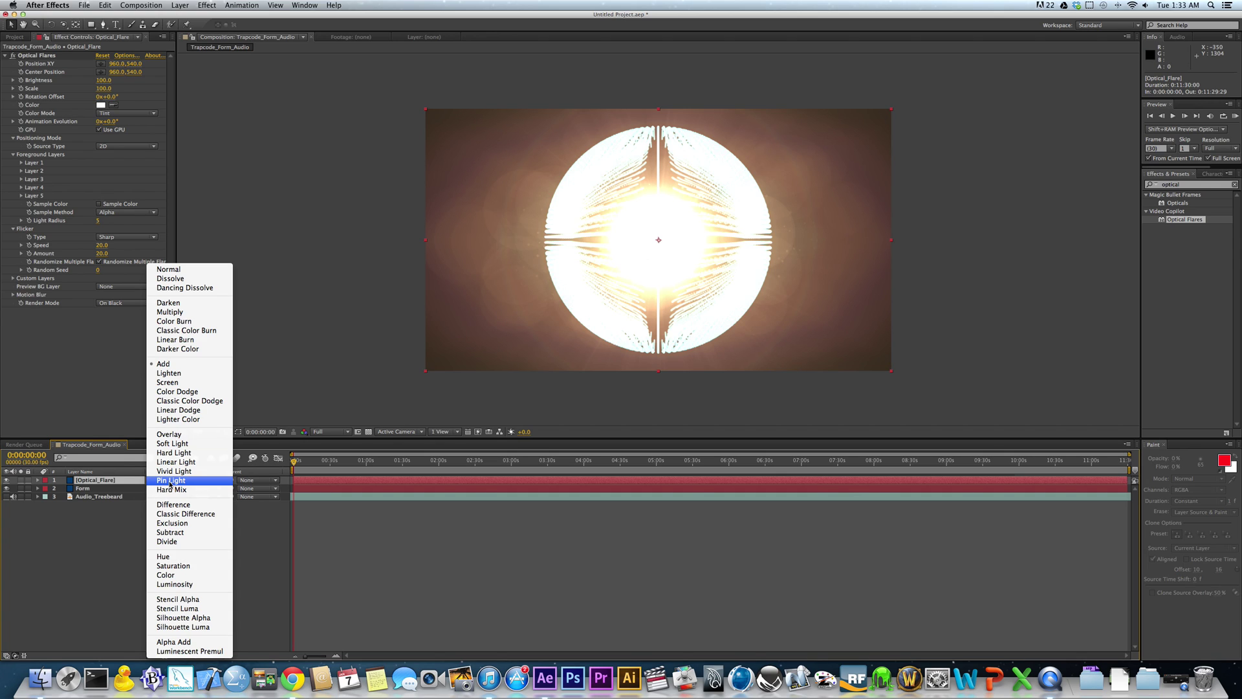
click(260, 566)
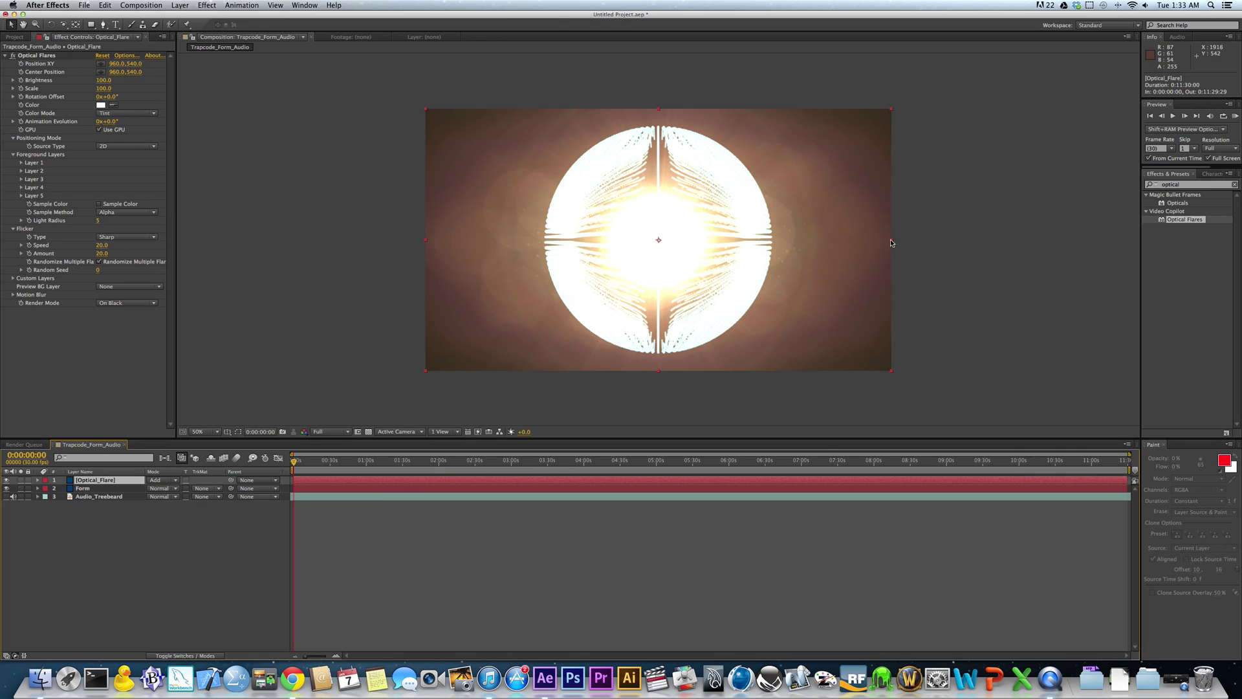
click(1234, 119)
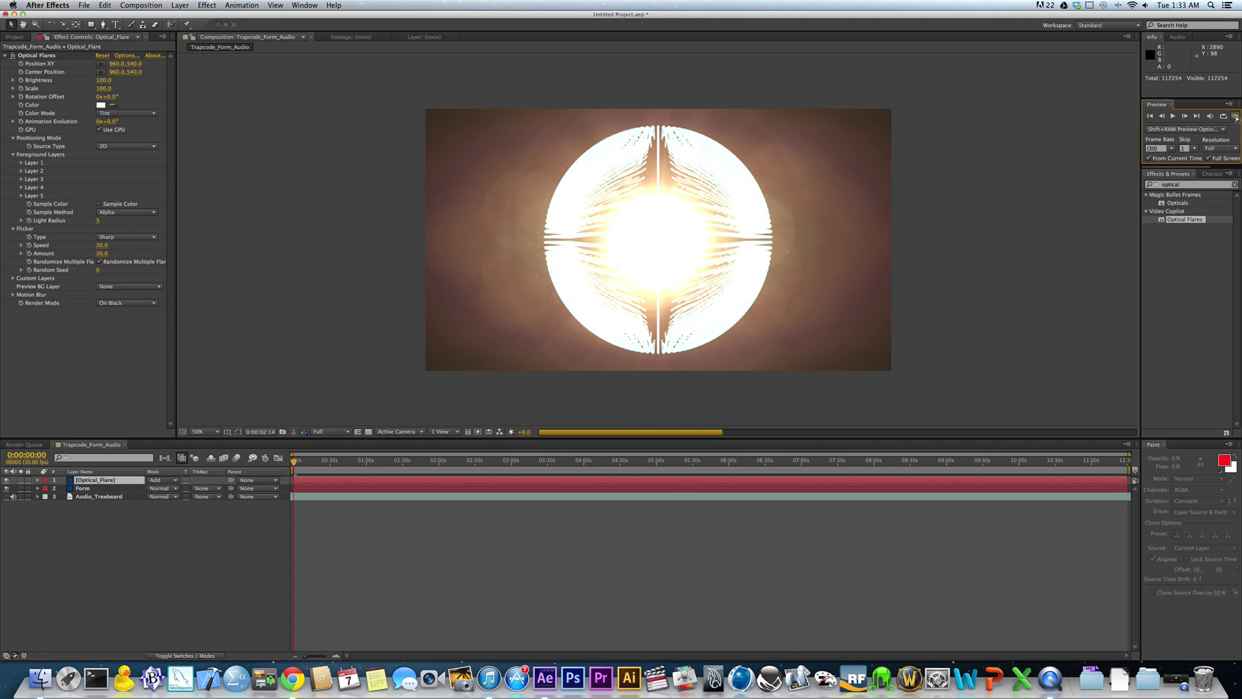
click(1236, 117)
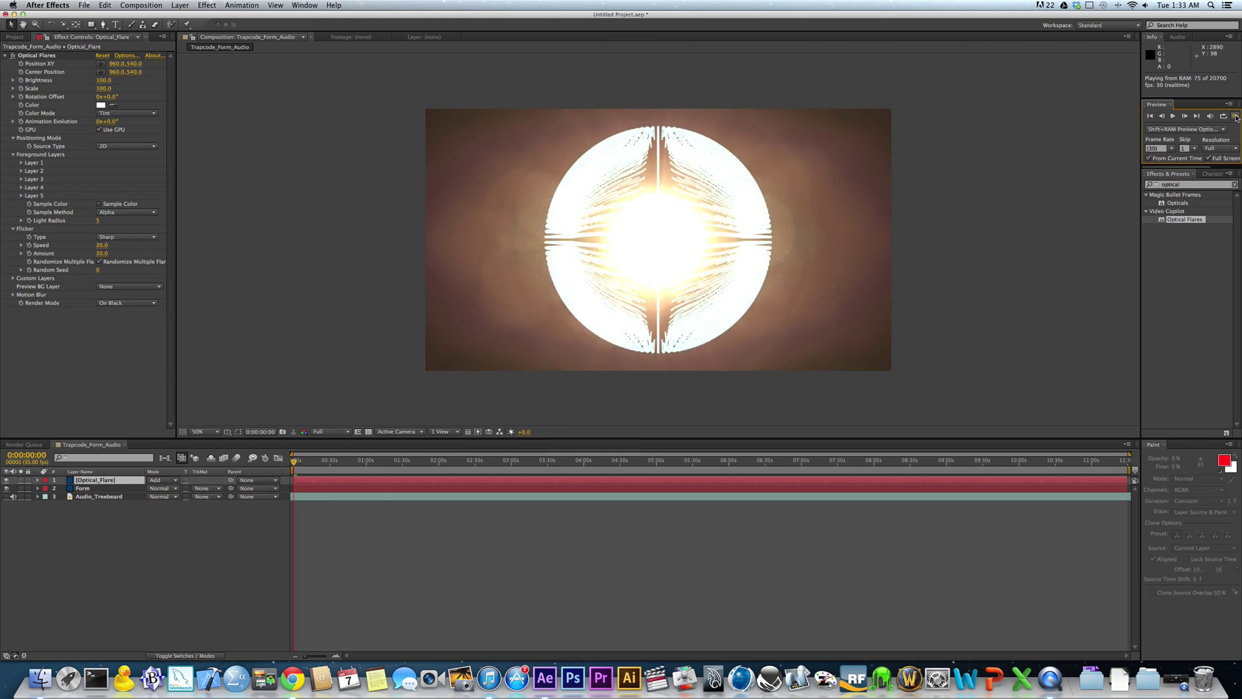
click(1236, 117)
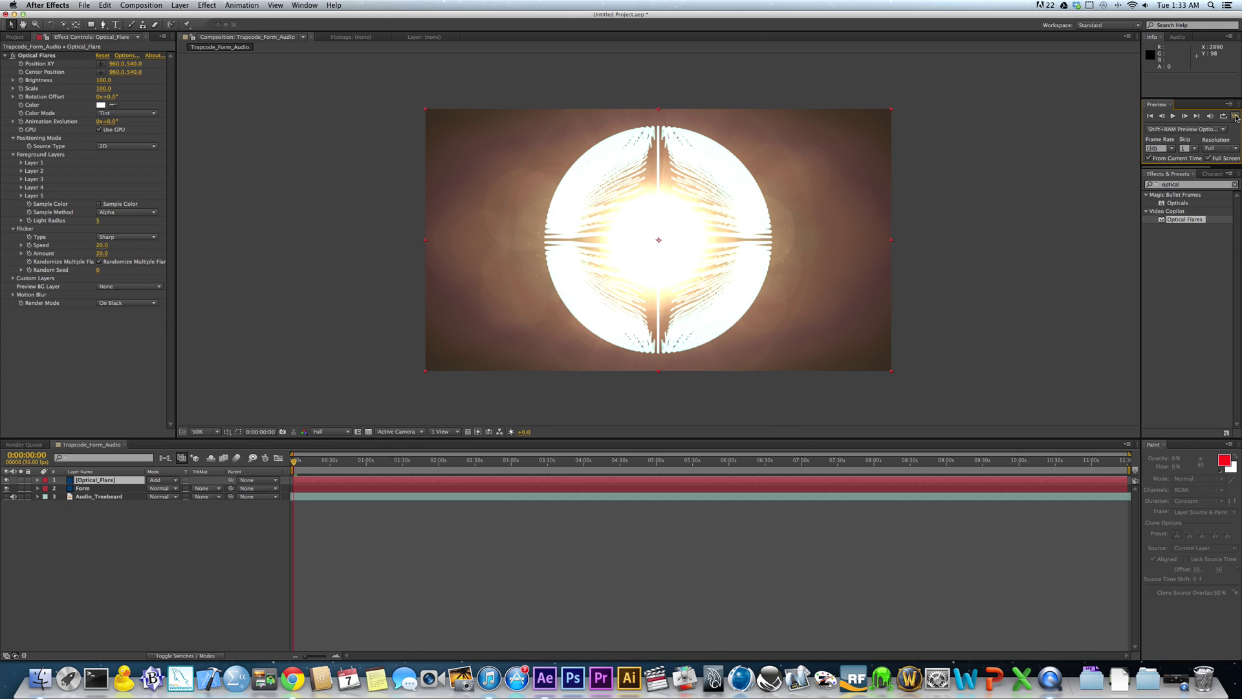